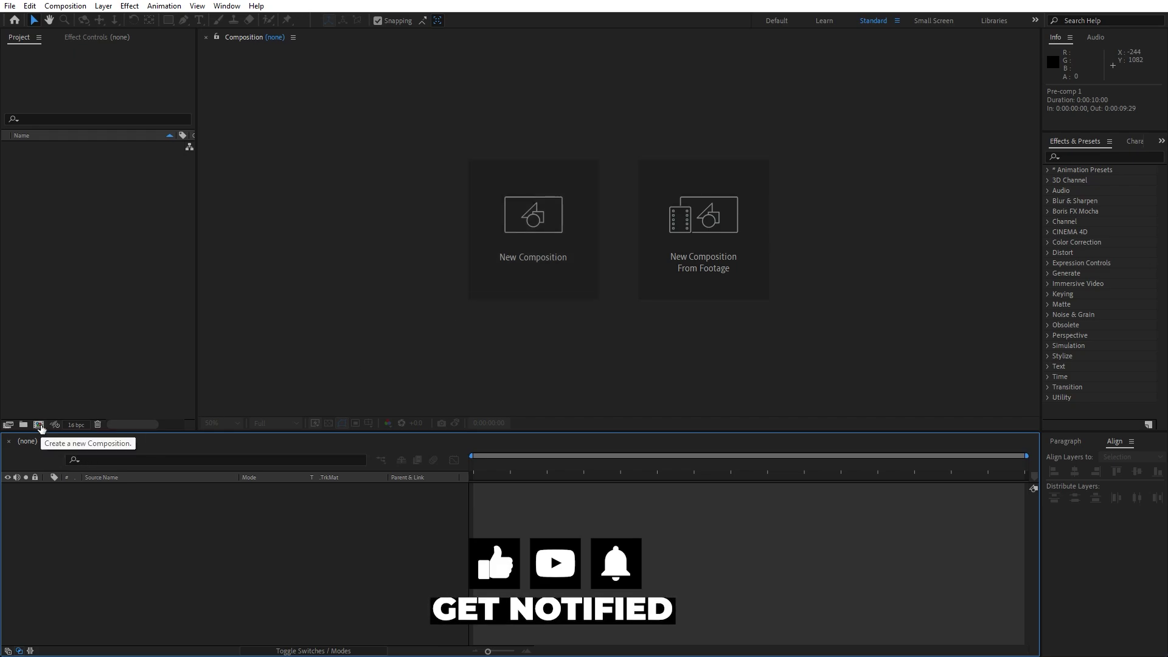
- Create a new 1920 x 1080 composition named Final at 30 fps with a duration of 10 seconds
left_click(38, 425)
type("Fonal")
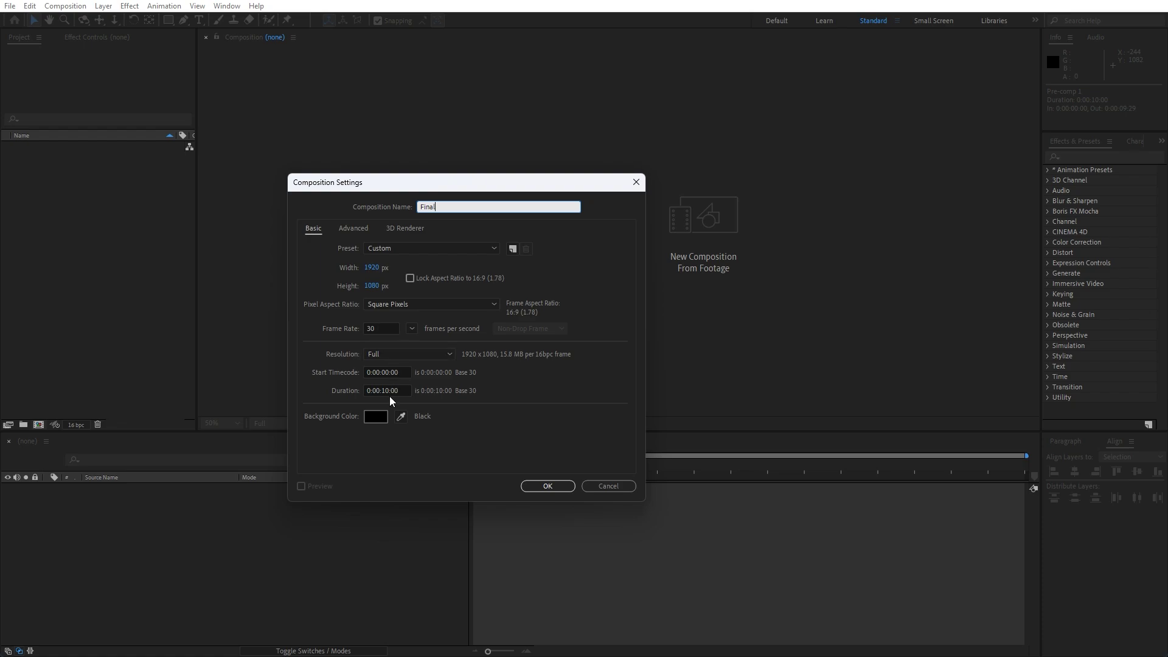
left_click(538, 484)
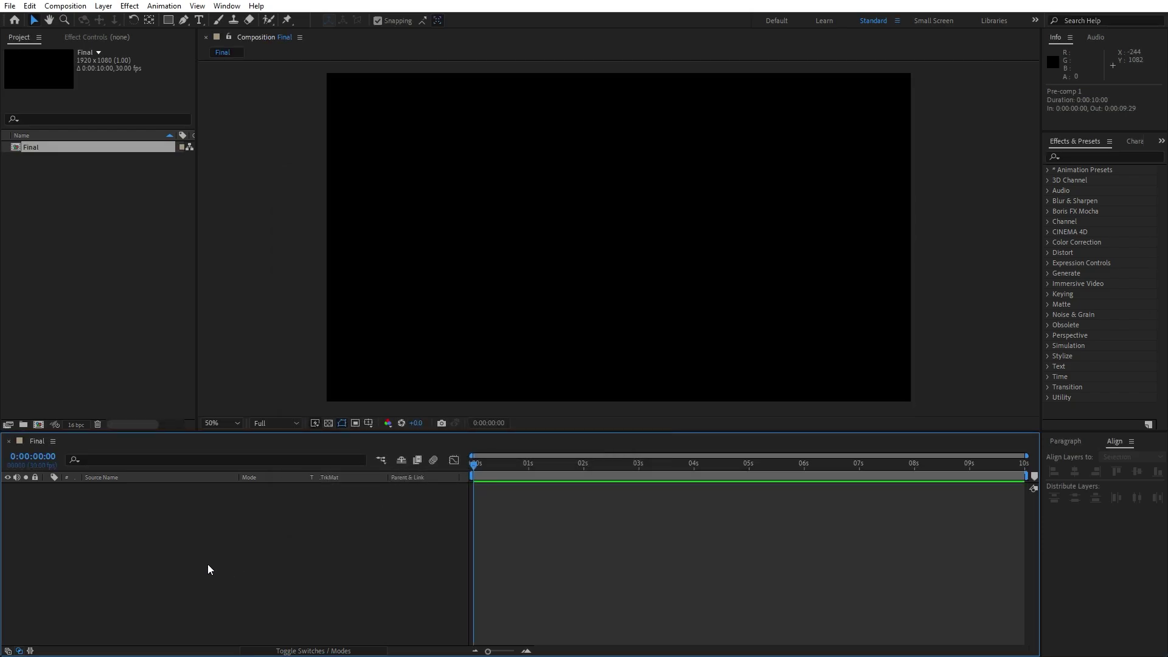
- Add a black 1920 x 1080 solid layer named Background to the Final composition
right_click(201, 553)
mouse_move(279, 401)
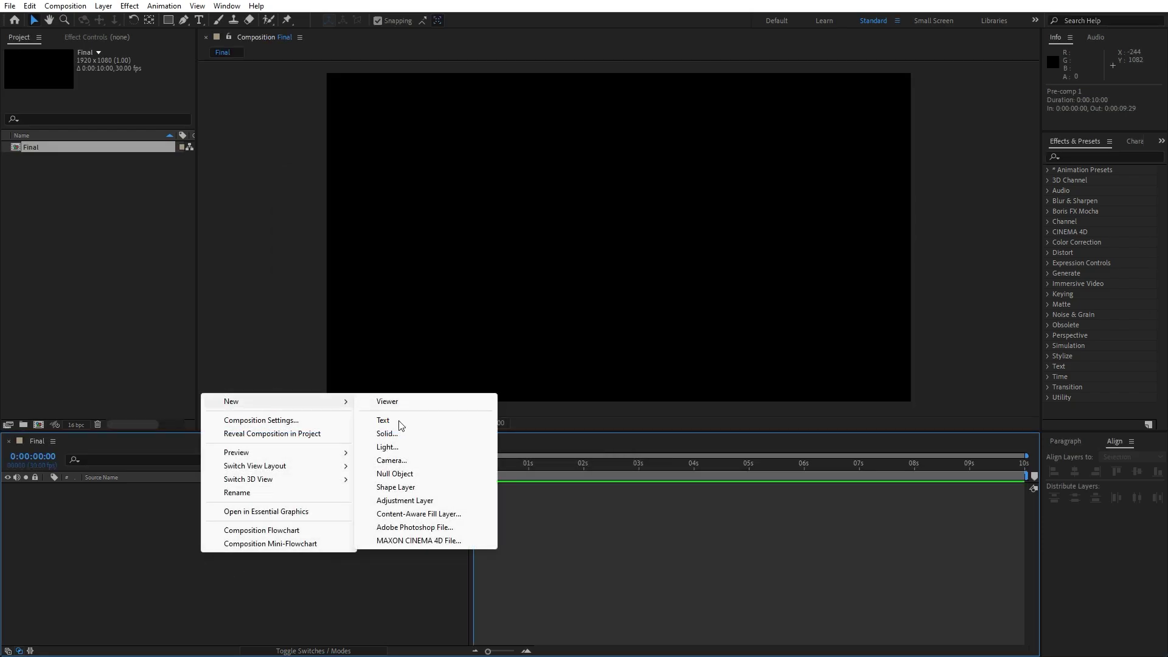
left_click(407, 433)
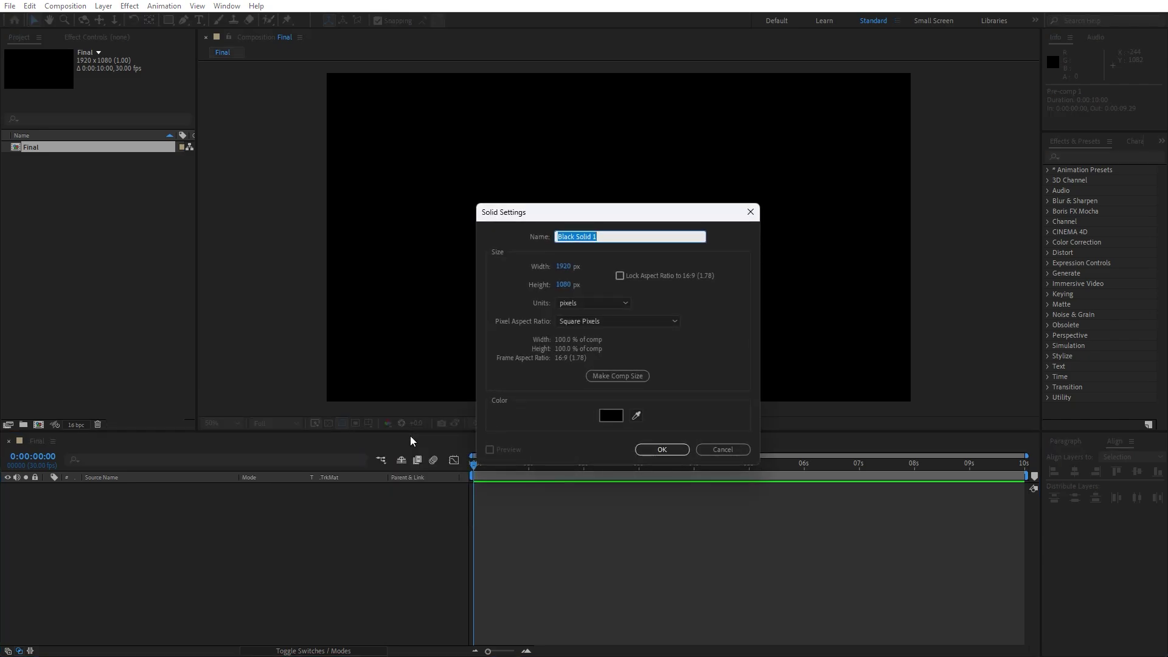
type("Background")
left_click(663, 450)
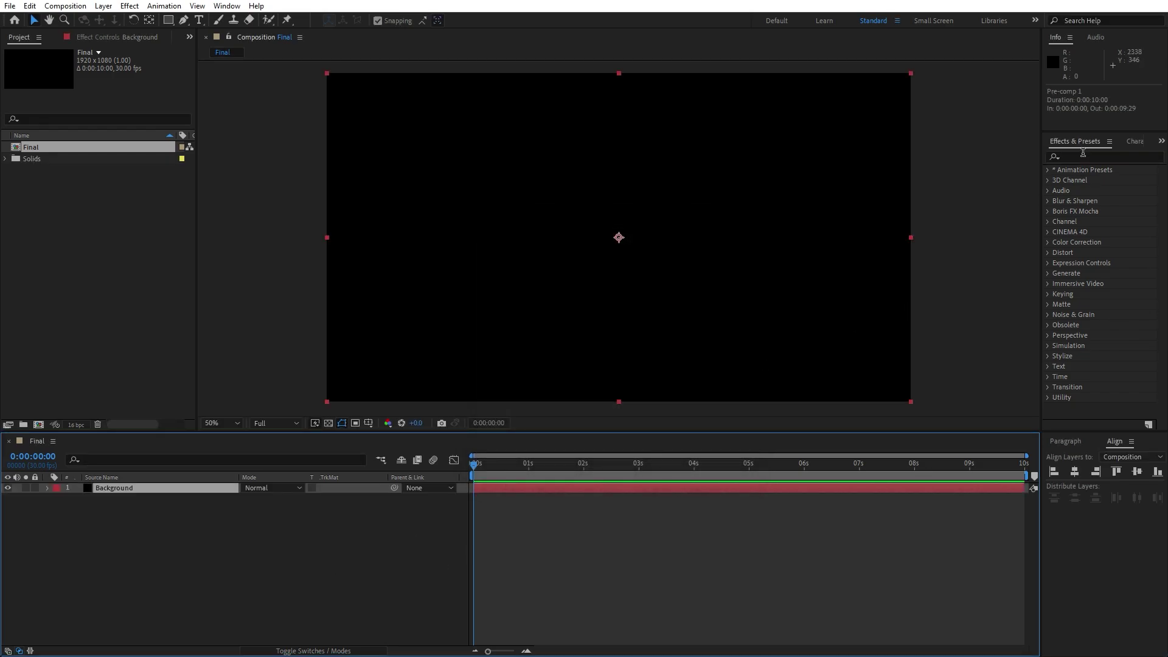
- Find the 4-Color Gradient effect and apply it to the Background layer
left_click(231, 8)
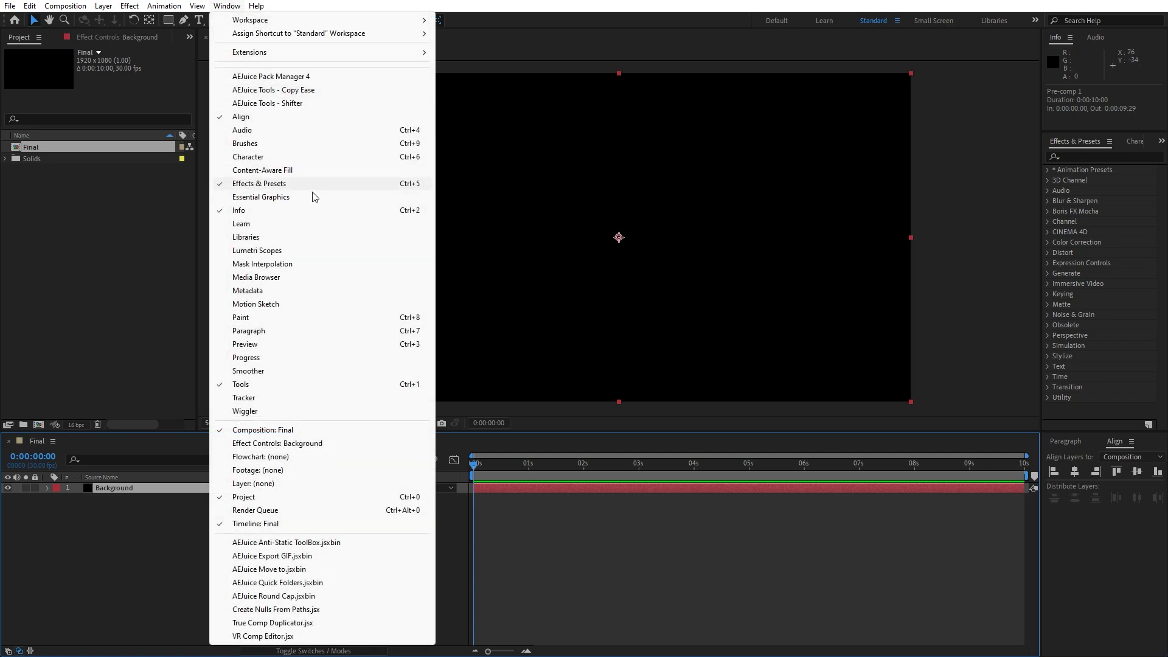
left_click(1081, 157)
type("4")
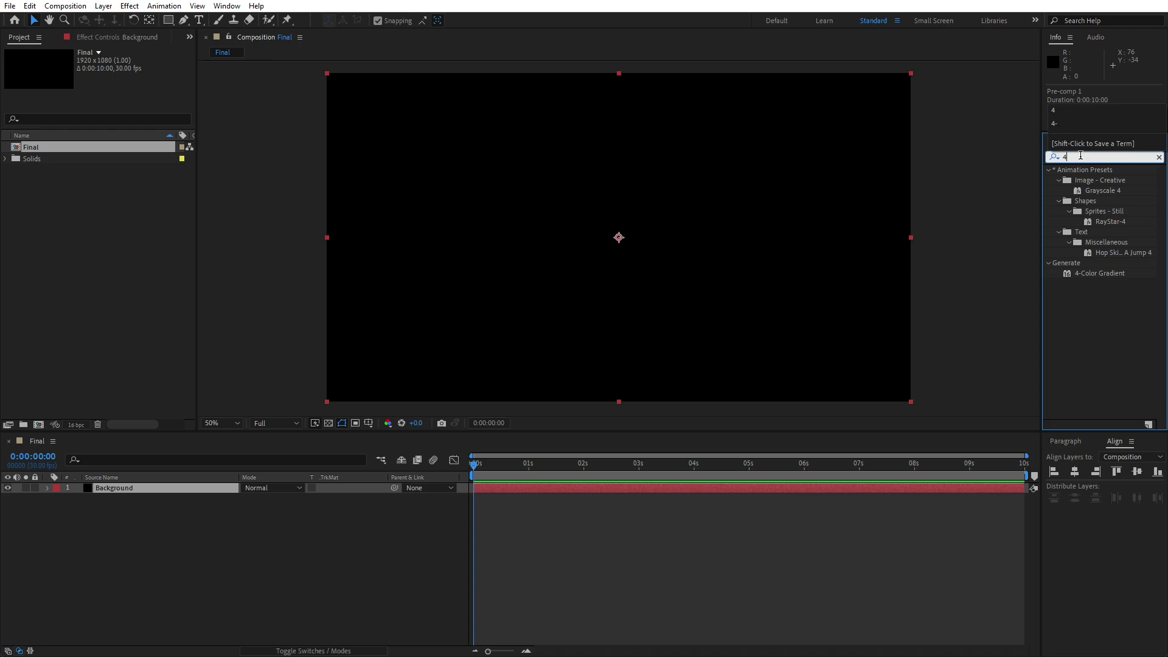
left_click(1102, 274)
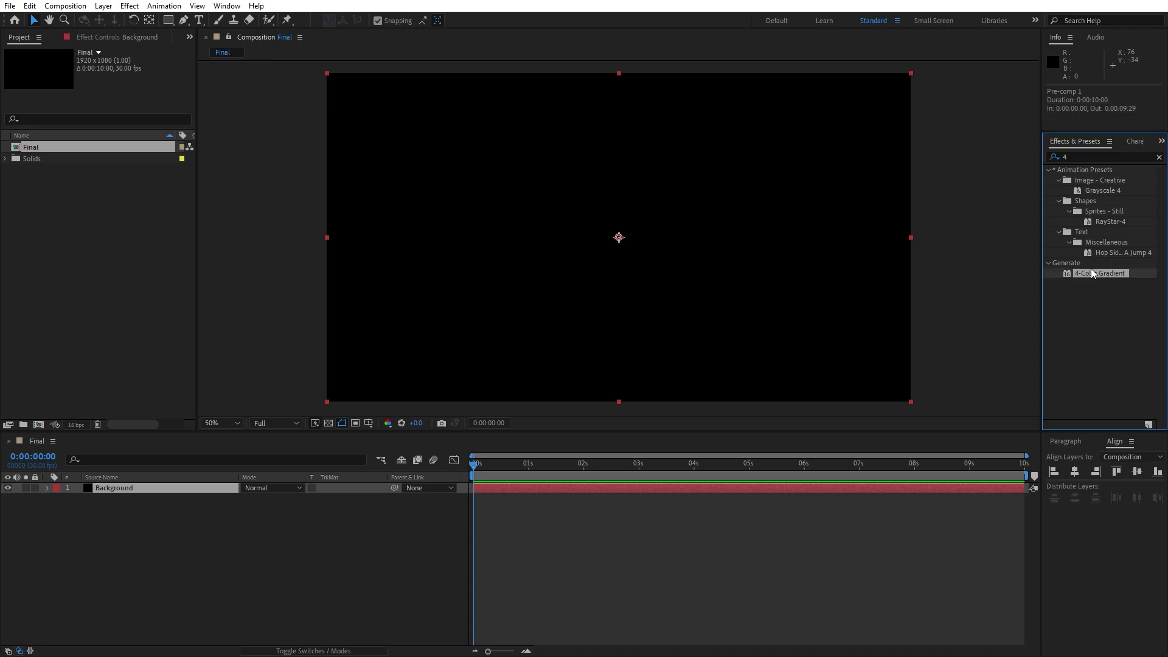
left_click_drag(1093, 275, 129, 489)
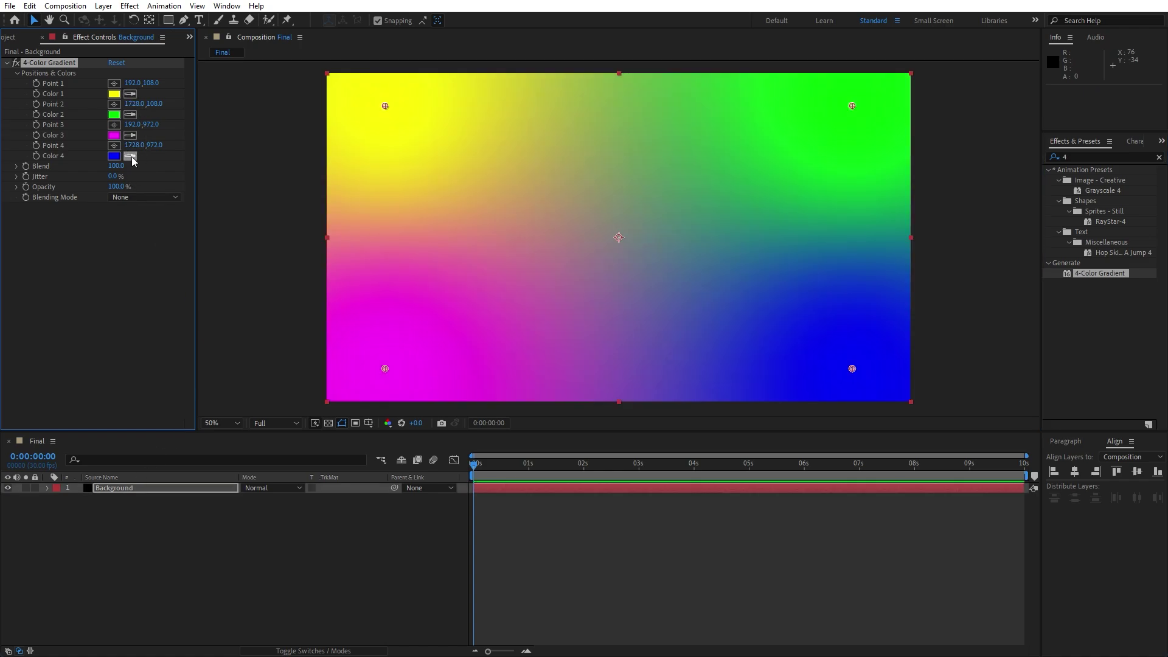
- In the 4-Color Gradient, sample Color 4's blue for Color 1 and set Color 3 to pure red
left_click(130, 94)
left_click(114, 157)
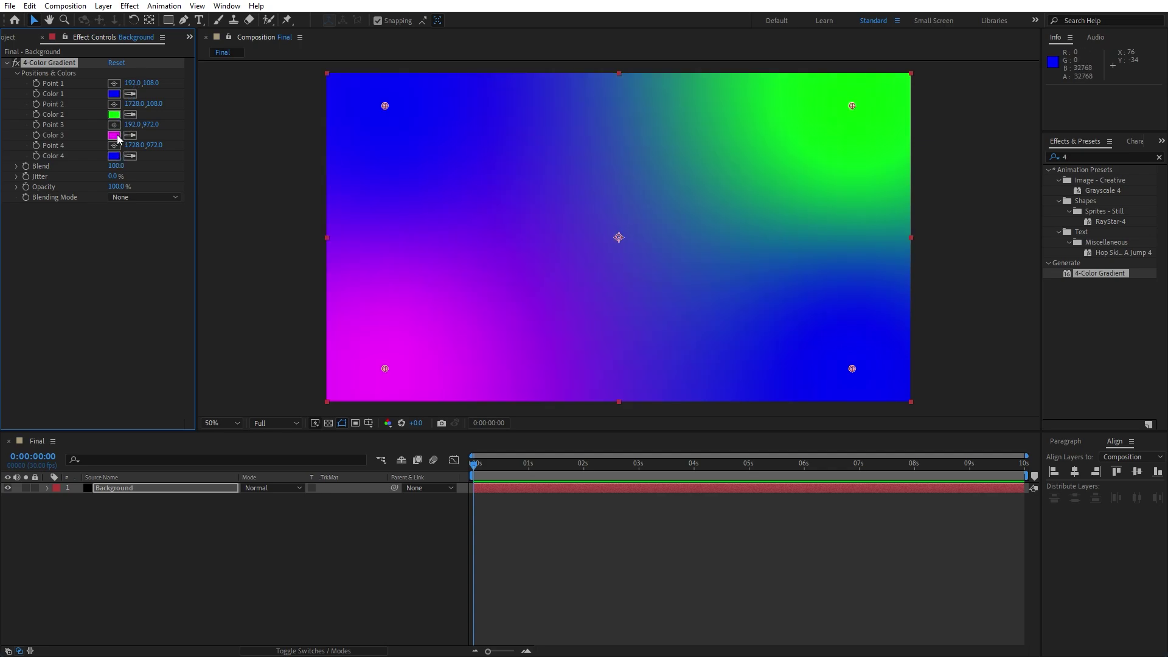
left_click(115, 135)
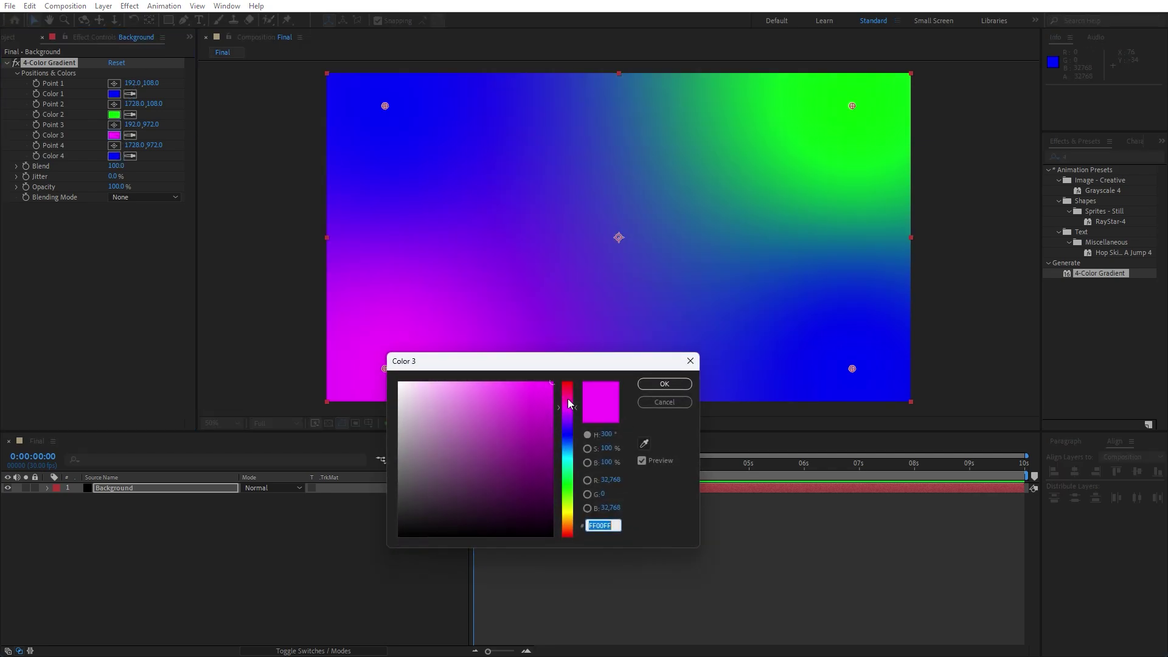
left_click_drag(568, 402, 567, 382)
left_click(664, 384)
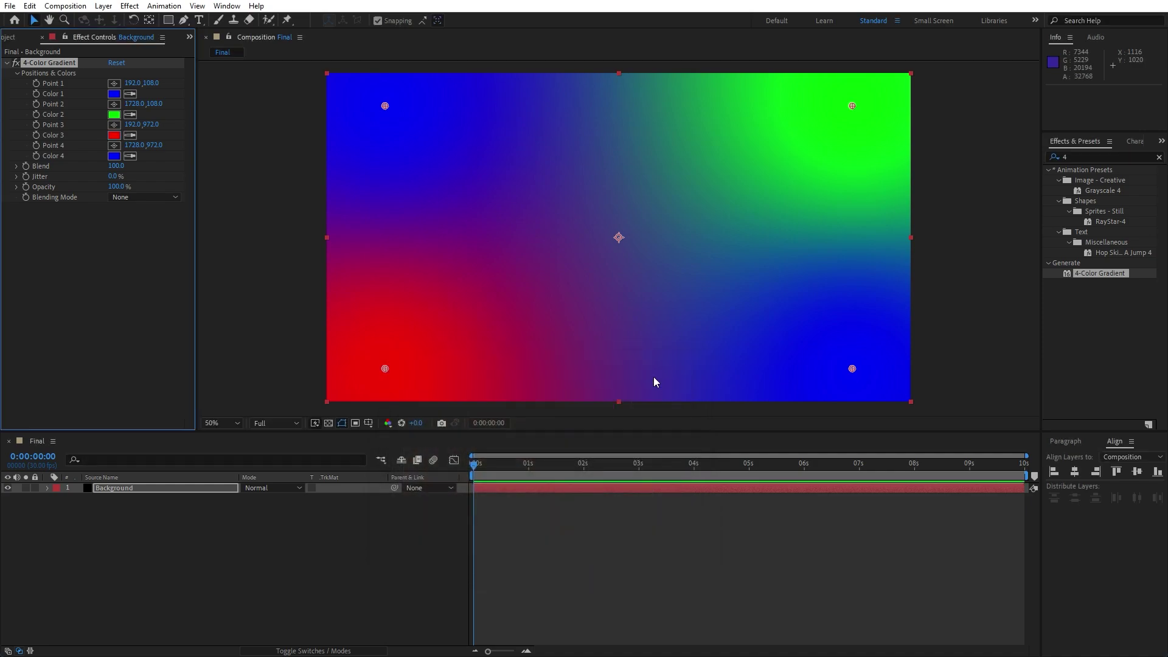
- Set Color 2 of the Background layer's gradient to orange FF4800
left_click(115, 114)
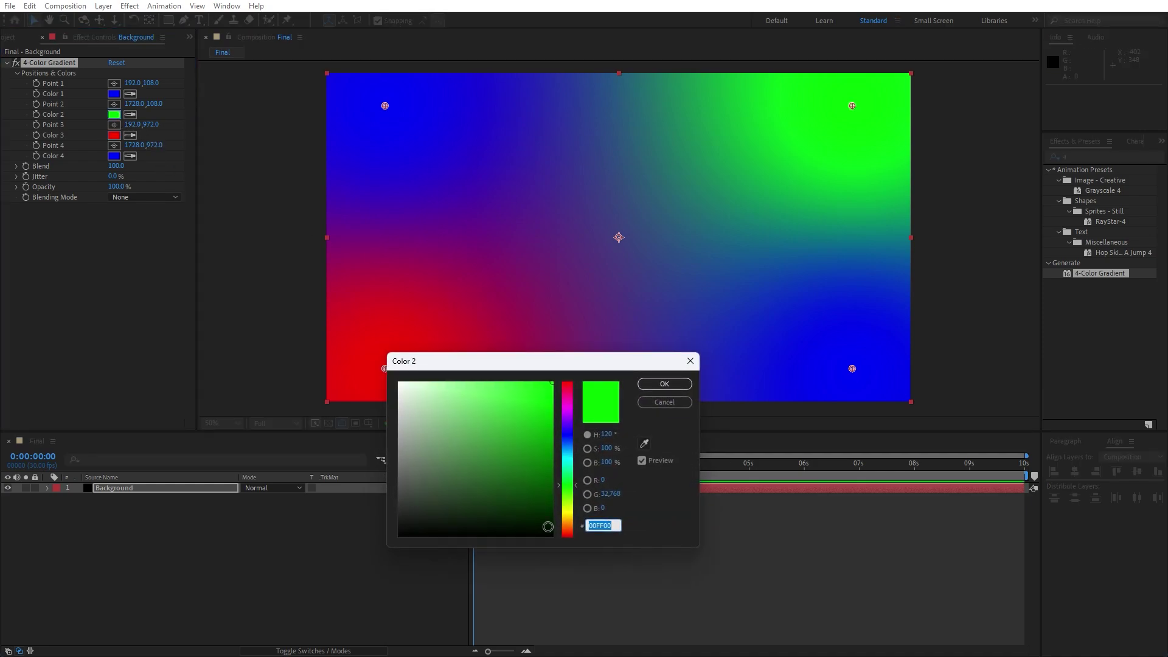
left_click(569, 530)
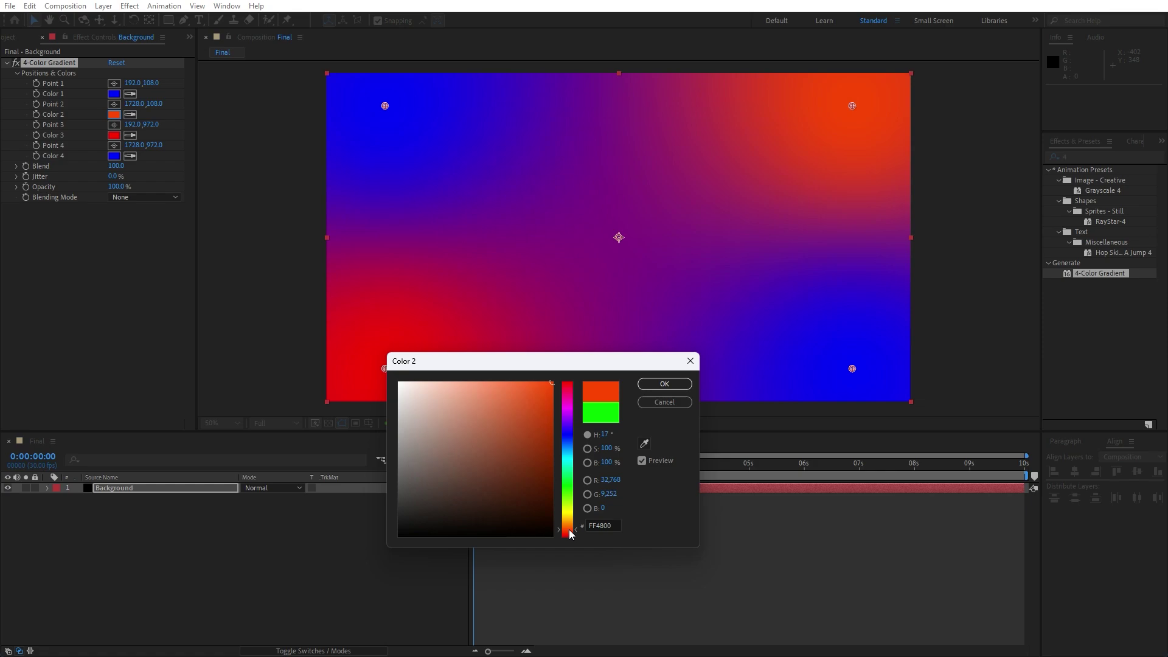
left_click(664, 384)
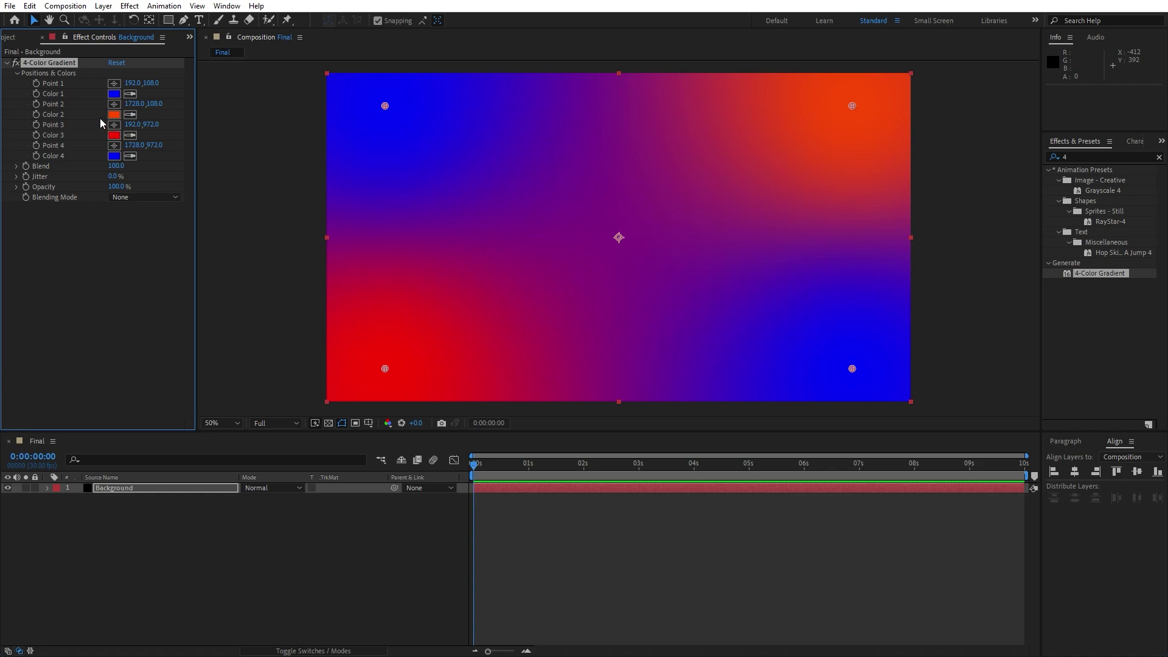
left_click(44, 41)
left_click(214, 564)
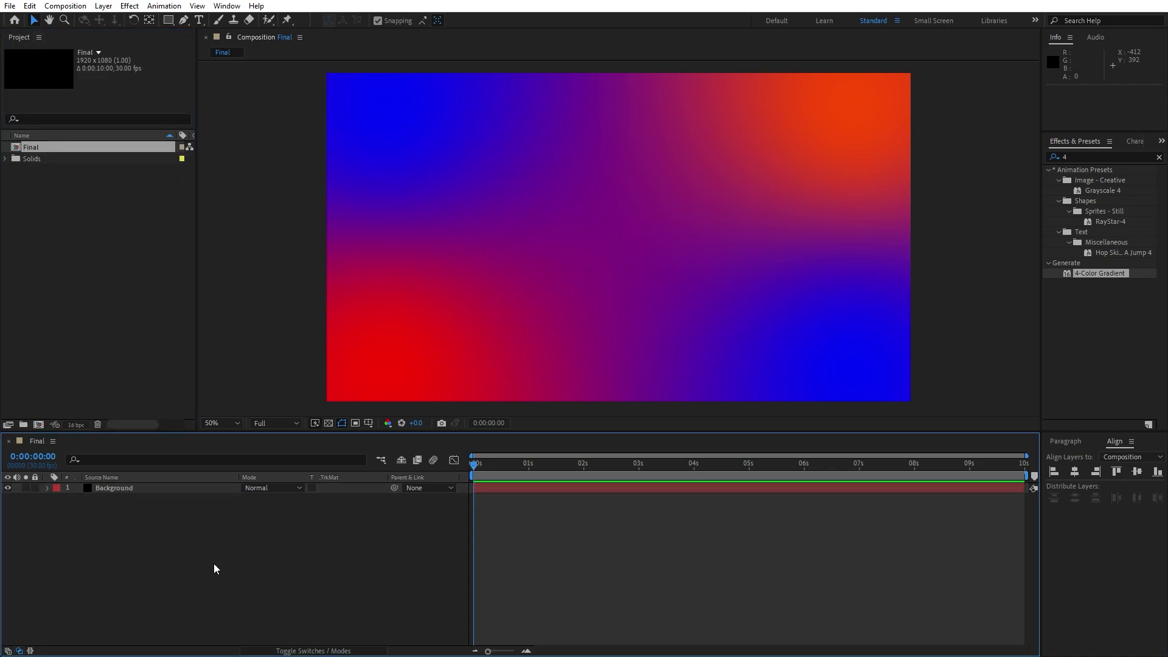
- Duplicate the Background layer and rename the upper copy Ball Action
left_click(137, 488)
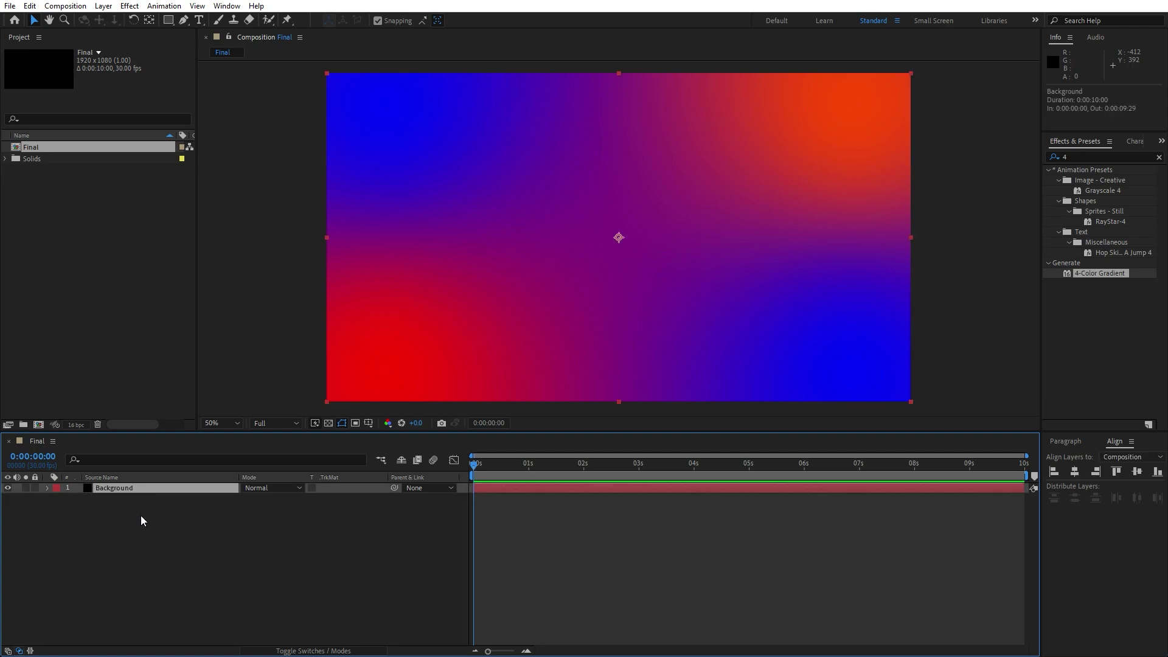
left_click(29, 6)
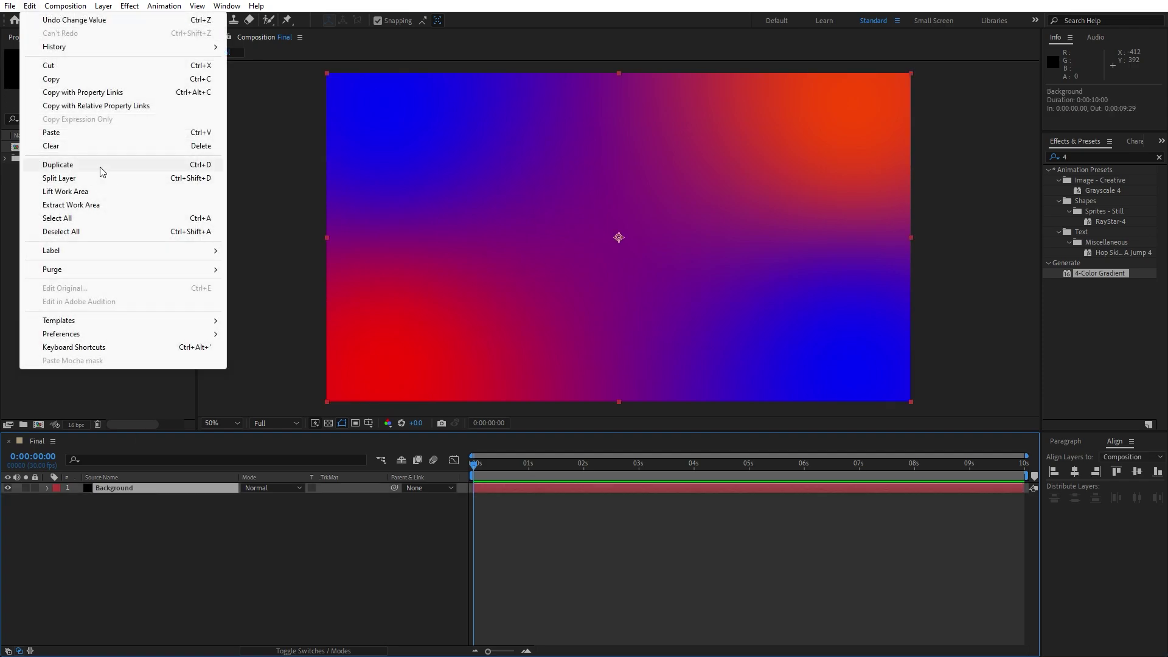
left_click(54, 165)
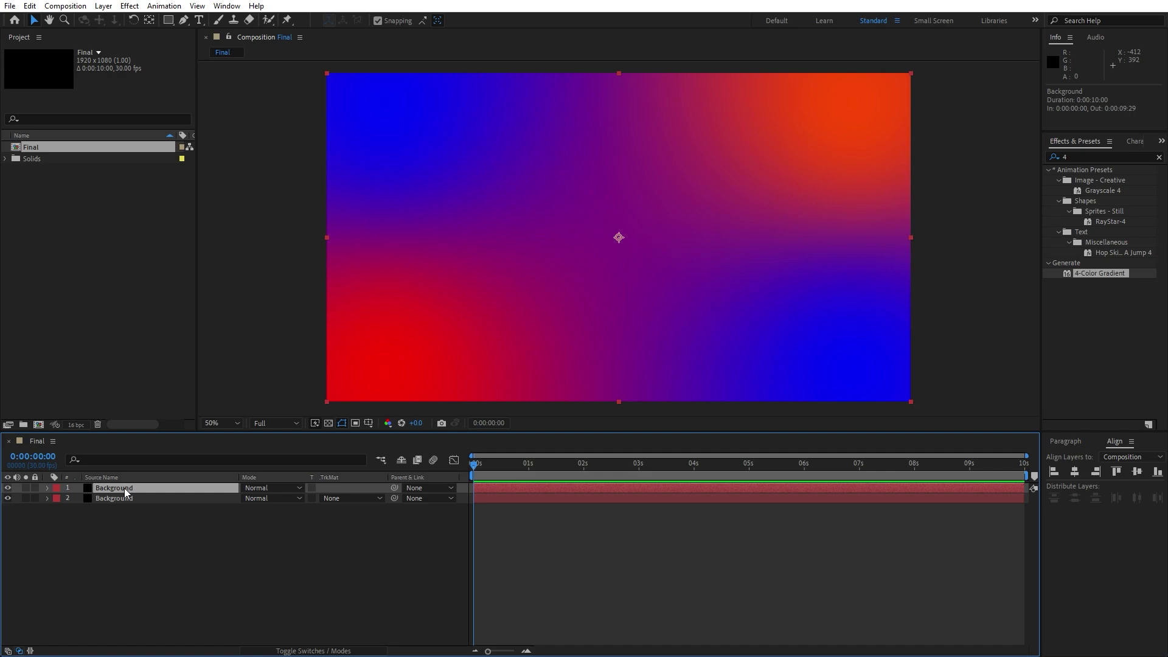
key("Return")
type("Ball Actio")
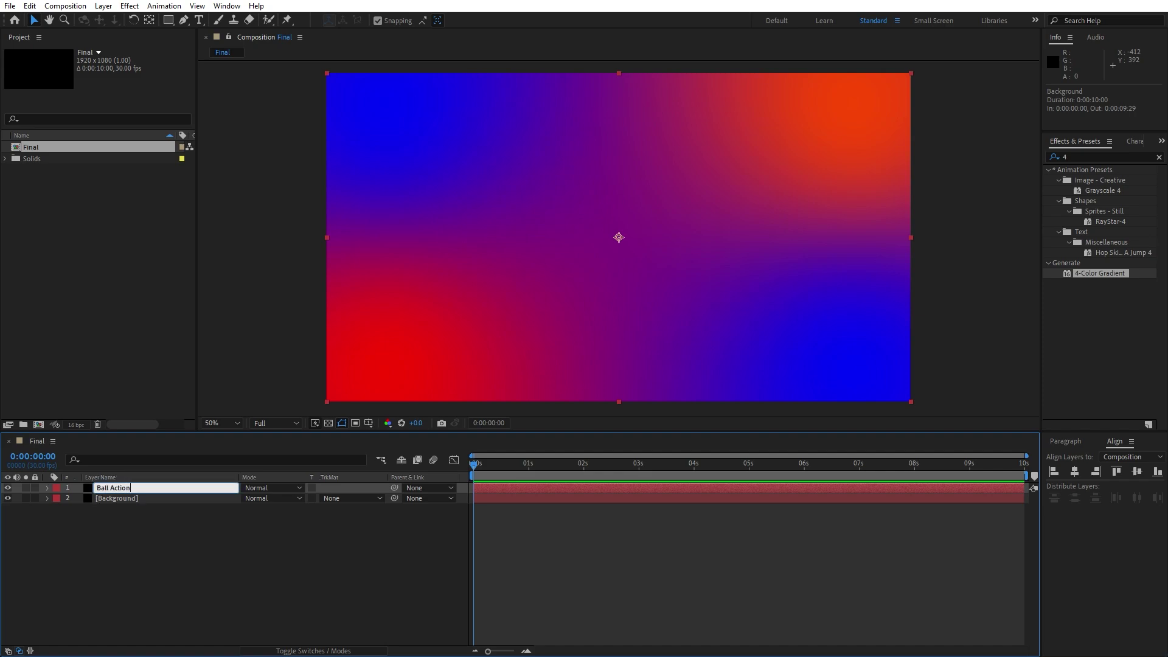
left_click(118, 517)
- Apply the CC Ball Action effect to the Ball Action layer and delete its 4-Color Gradient effect
left_click(123, 488)
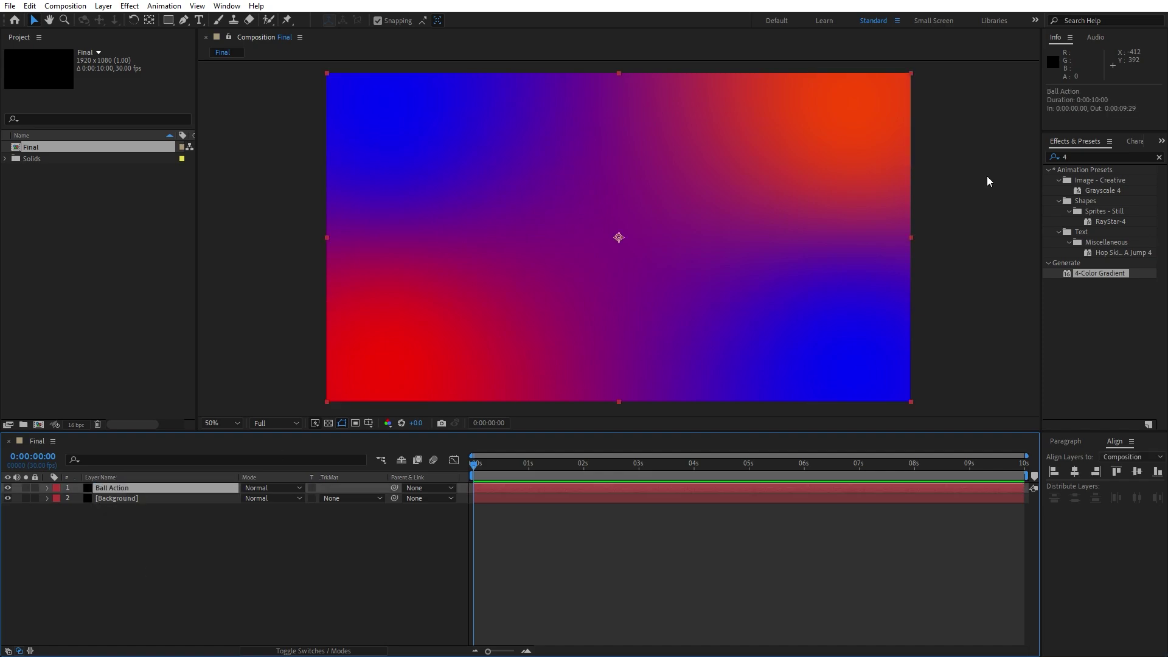
left_click(1092, 158)
type("cc ball")
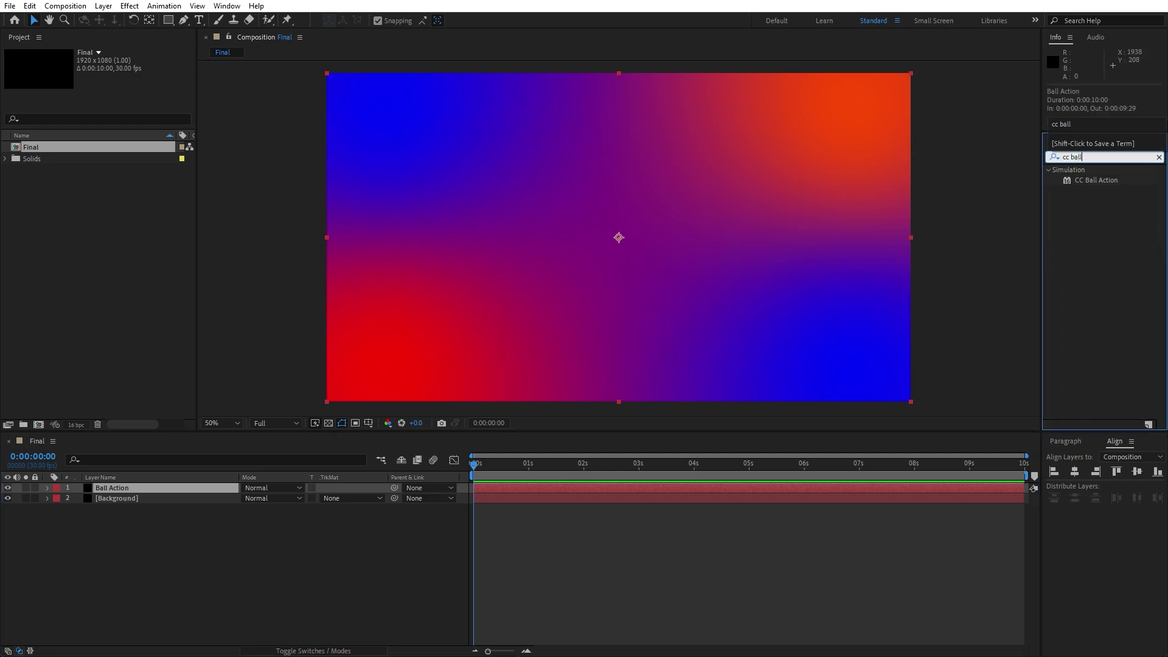
left_click_drag(1098, 182, 122, 490)
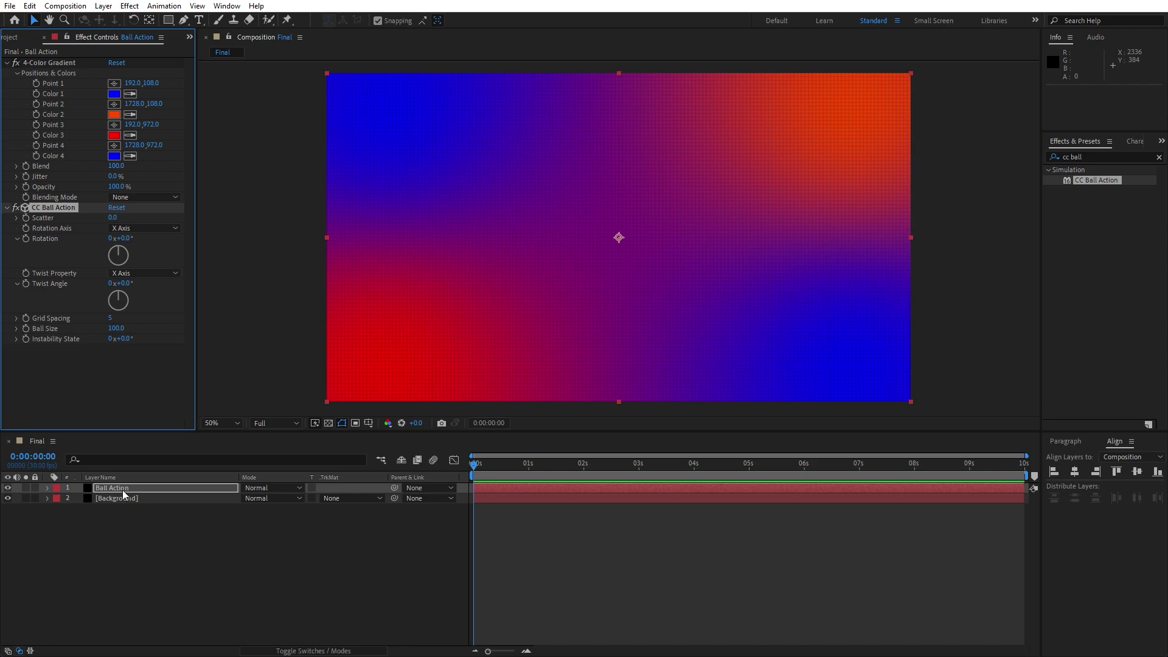
left_click(40, 60)
key("Delete")
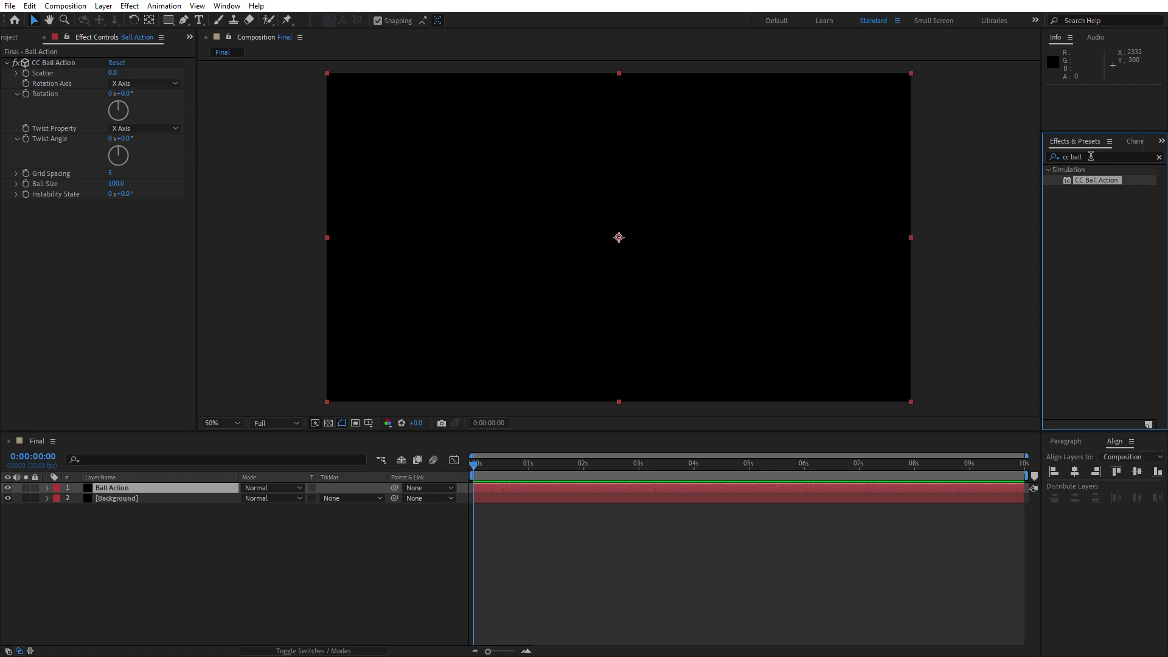
- Add a Fill effect above CC Ball Action on the Ball Action layer and set its color to white FFFFFF
left_click(1092, 156)
type("fill")
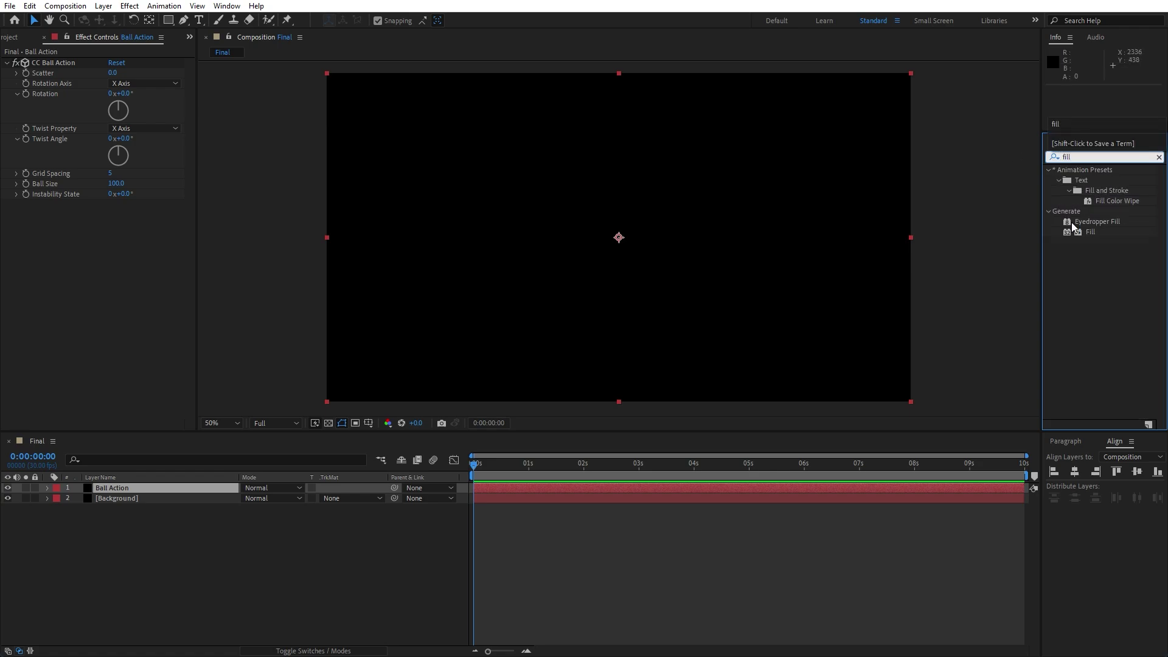
left_click_drag(1088, 231, 65, 60)
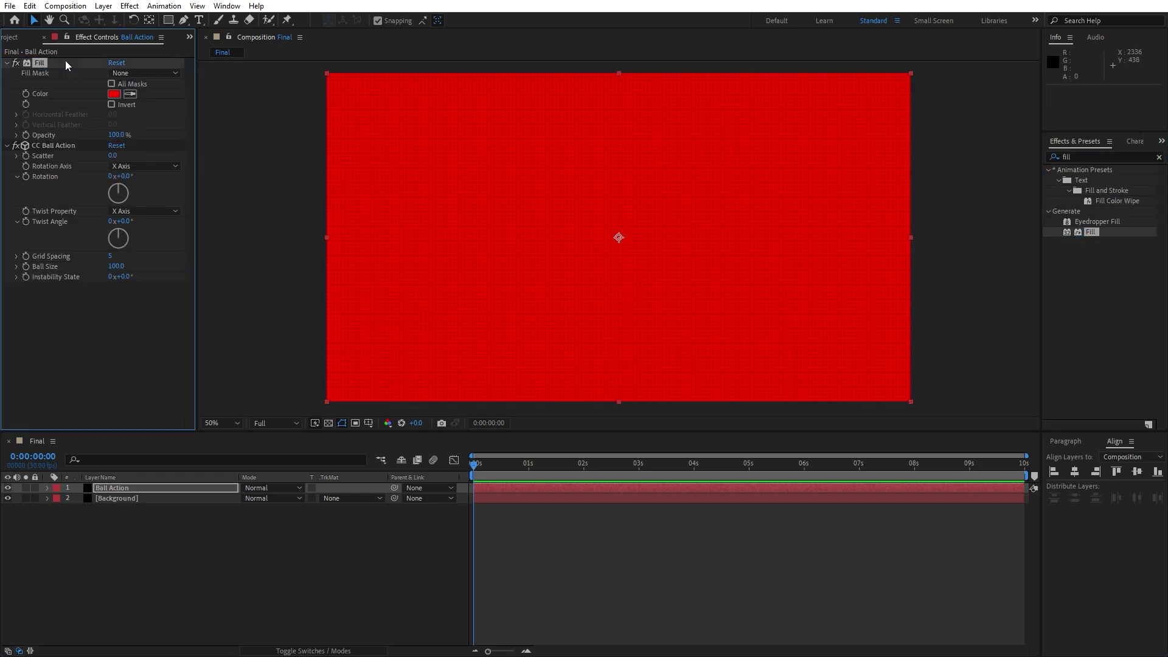
left_click(118, 96)
left_click_drag(459, 477, 326, 308)
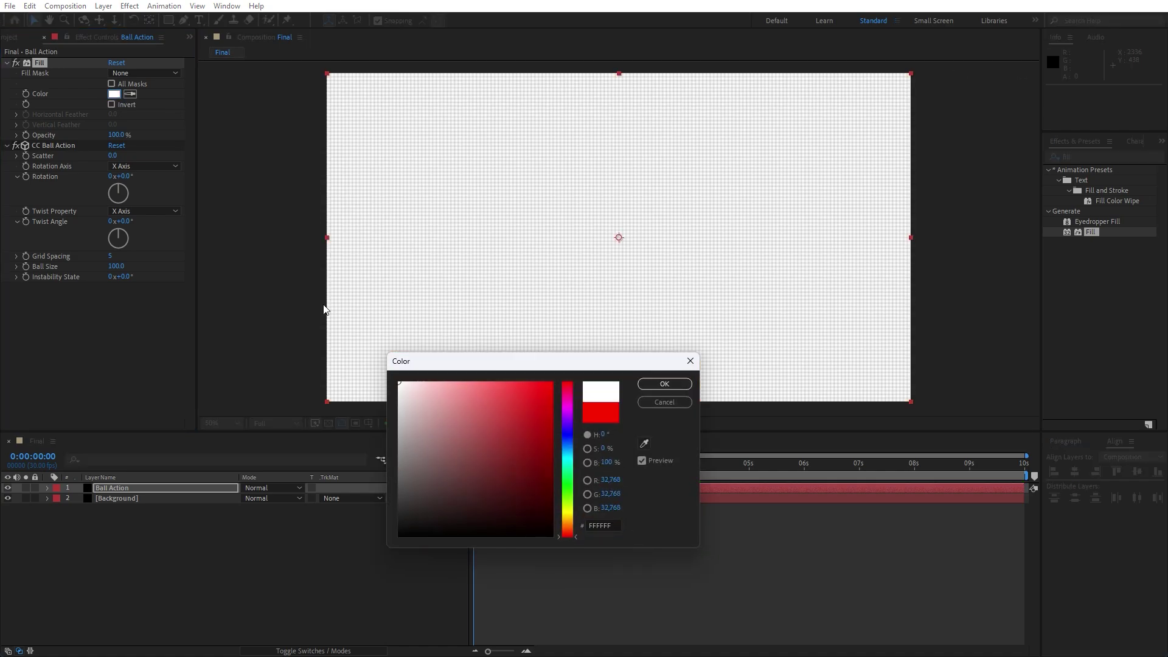
left_click(678, 386)
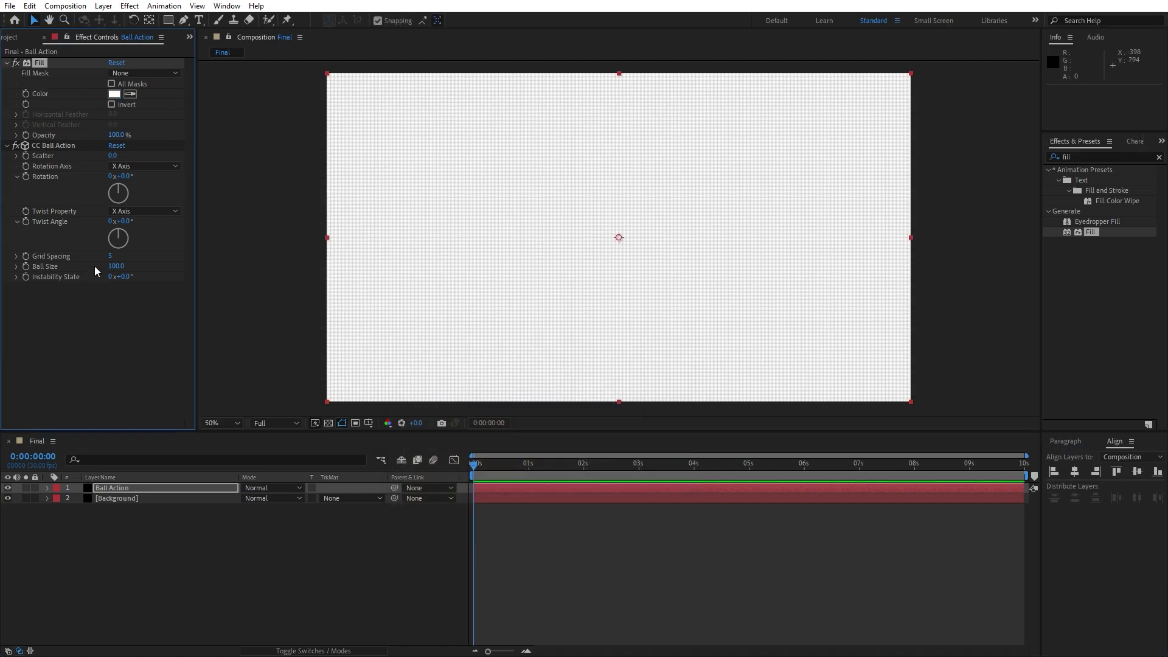
- Set the CC Ball Action effect's Grid Spacing to 10 and Ball Size to 10
left_click(111, 256)
type("10")
key("Tab")
type("10")
key("Return")
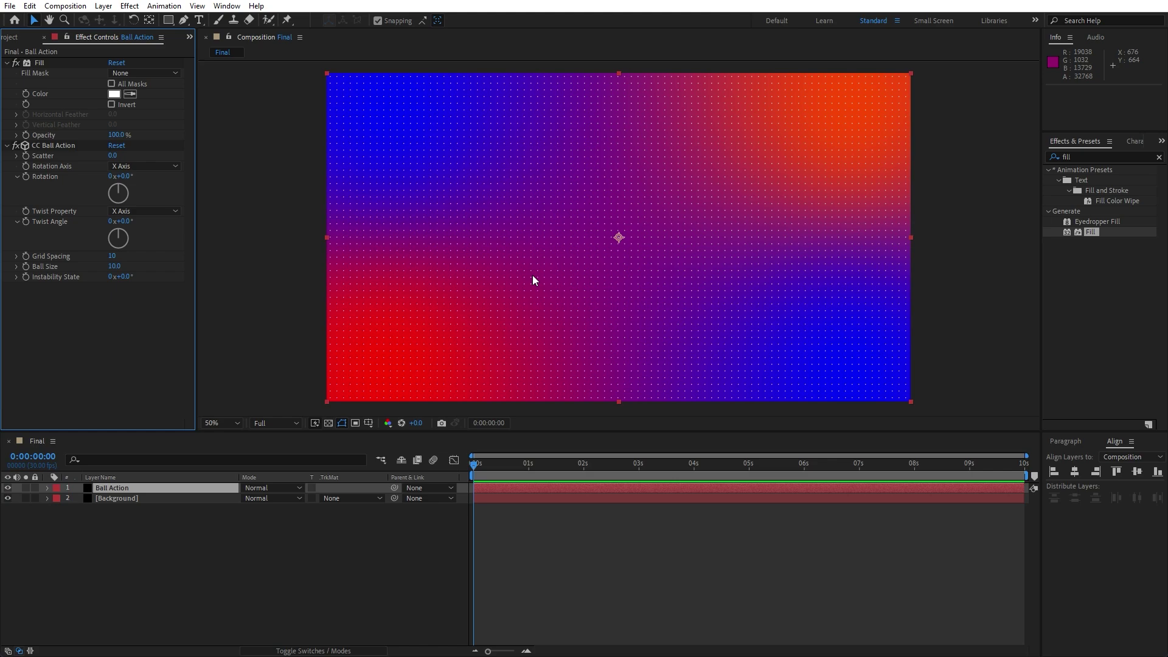
left_click(144, 524)
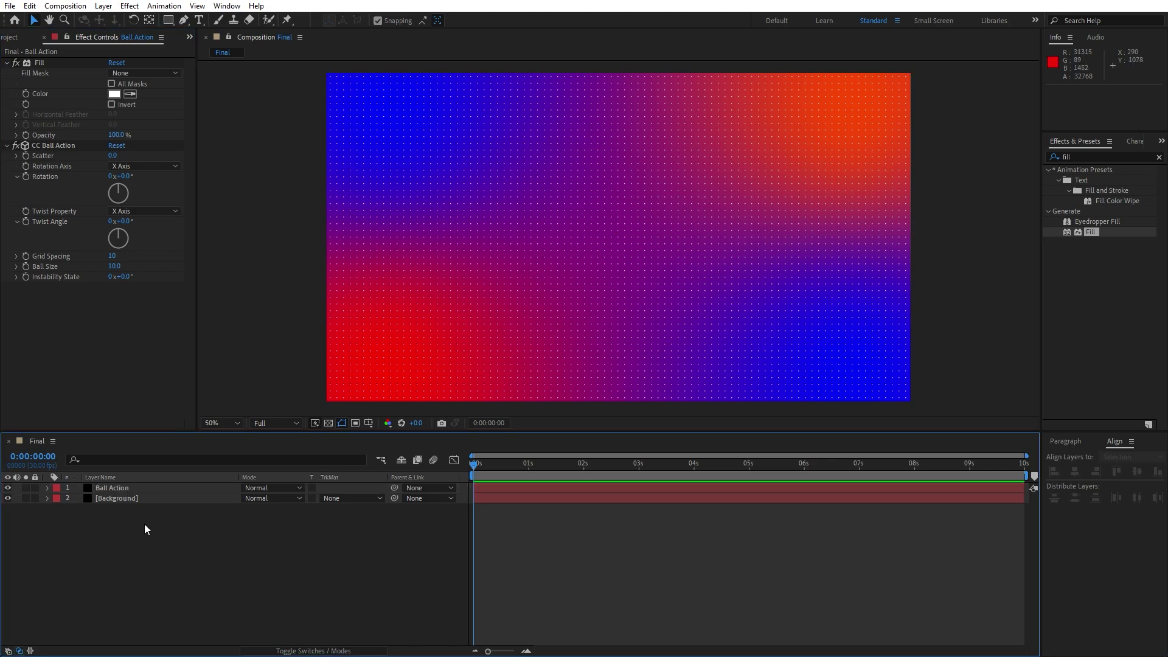
- Duplicate the Ball Action layer and apply the Fractal Noise effect to the copy, below its CC Ball Action effect
left_click(134, 492)
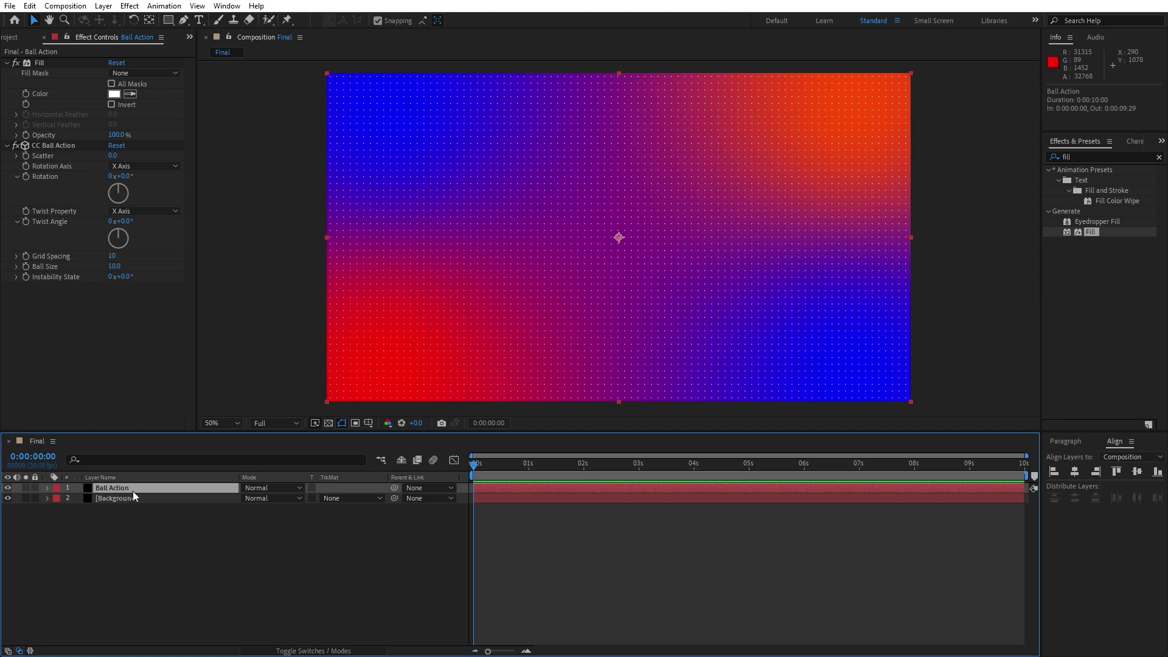
key("ctrl+d")
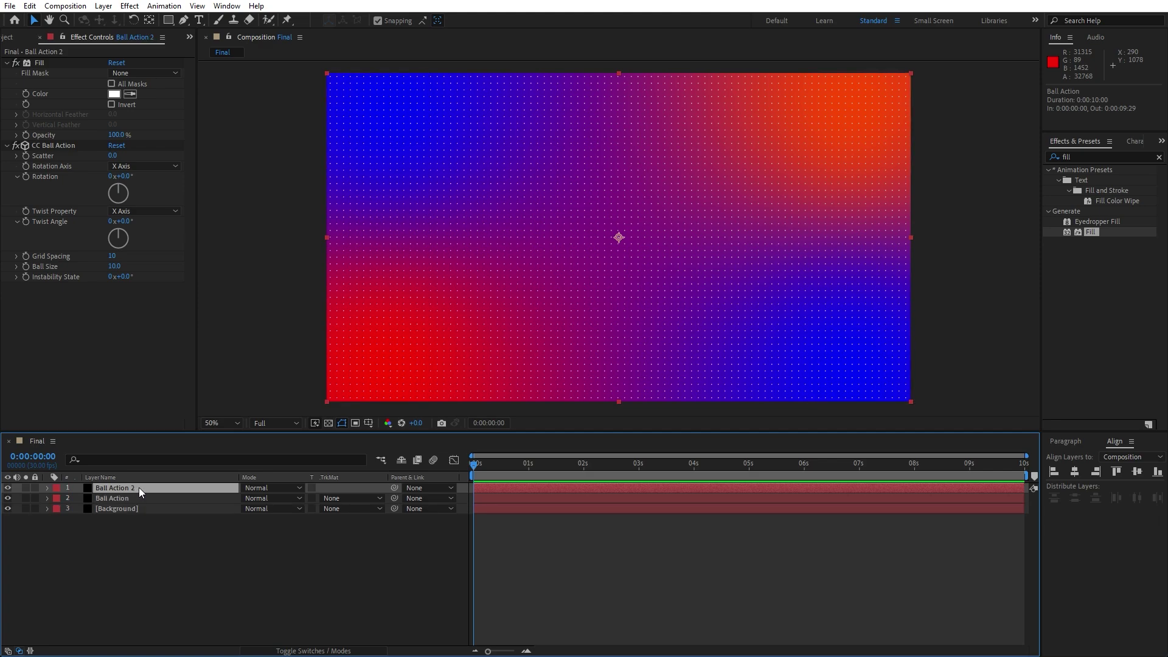
key("ctrl+5")
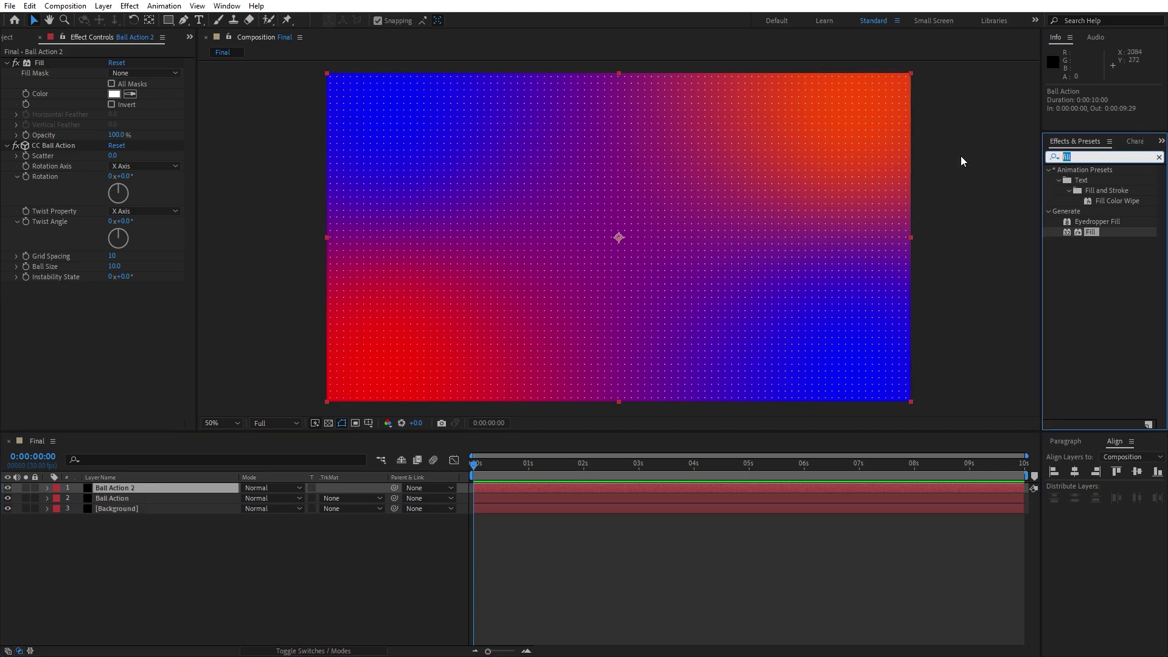
type("ftra")
key("BackSpace")
key("BackSpace")
key("BackSpace")
type("rac")
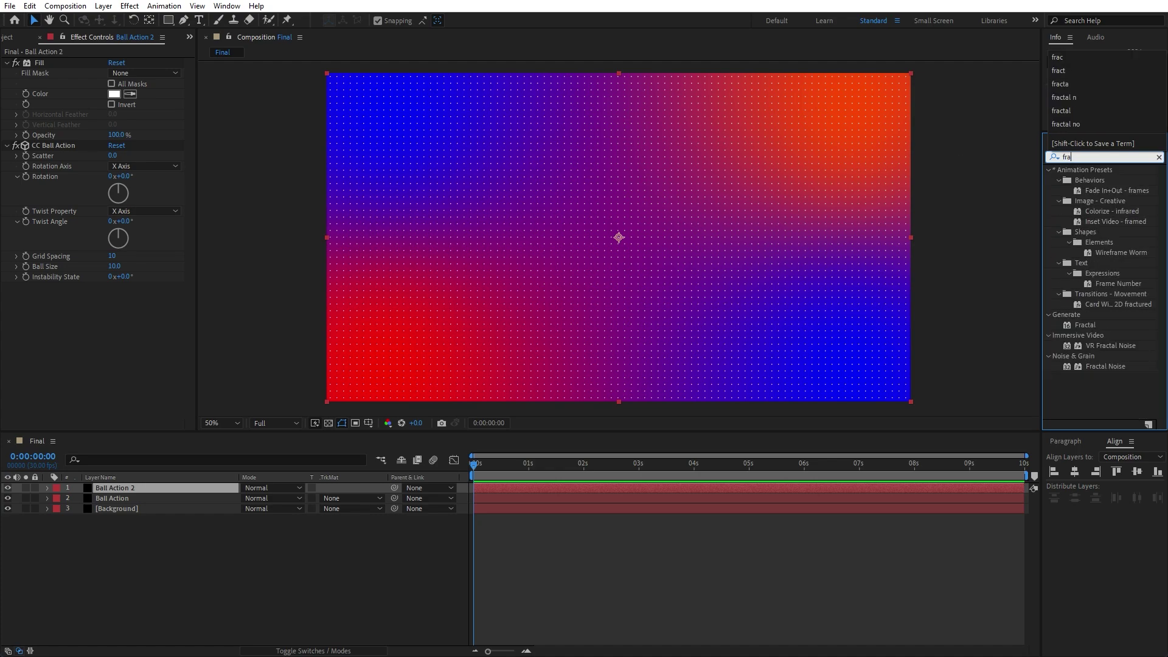
left_click_drag(1089, 252, 147, 487)
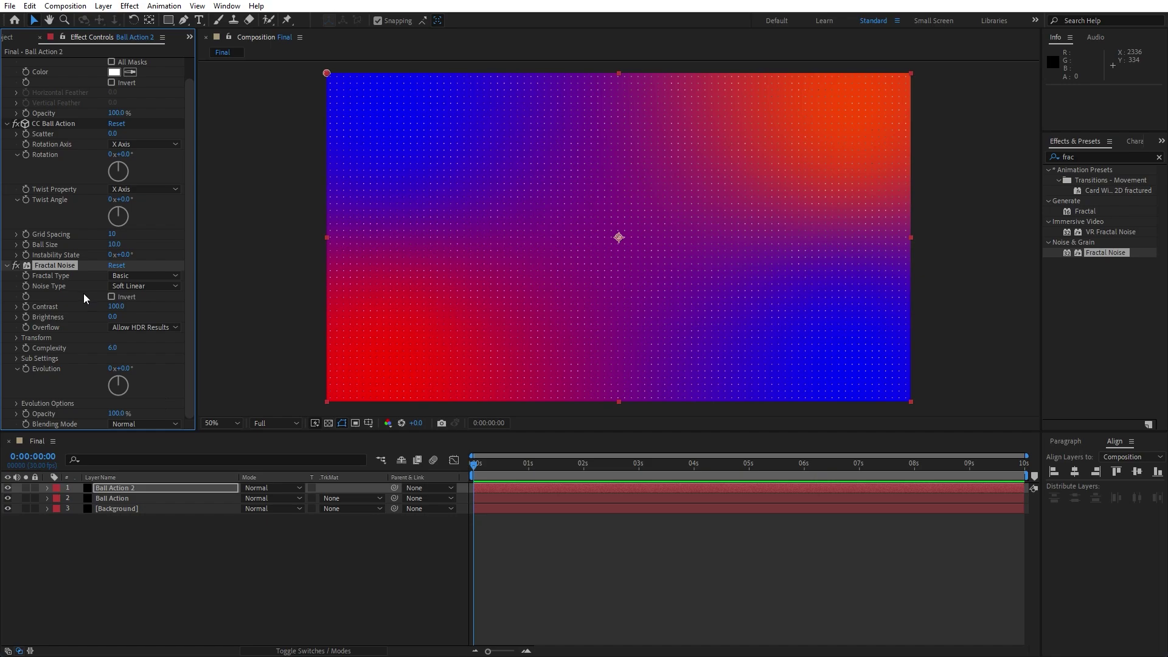
- Collapse the Fill and CC Ball Action effects on Ball Action 2 and set the Fractal Noise Contrast to 800
scroll(67, 225, "up", 3)
left_click(7, 63)
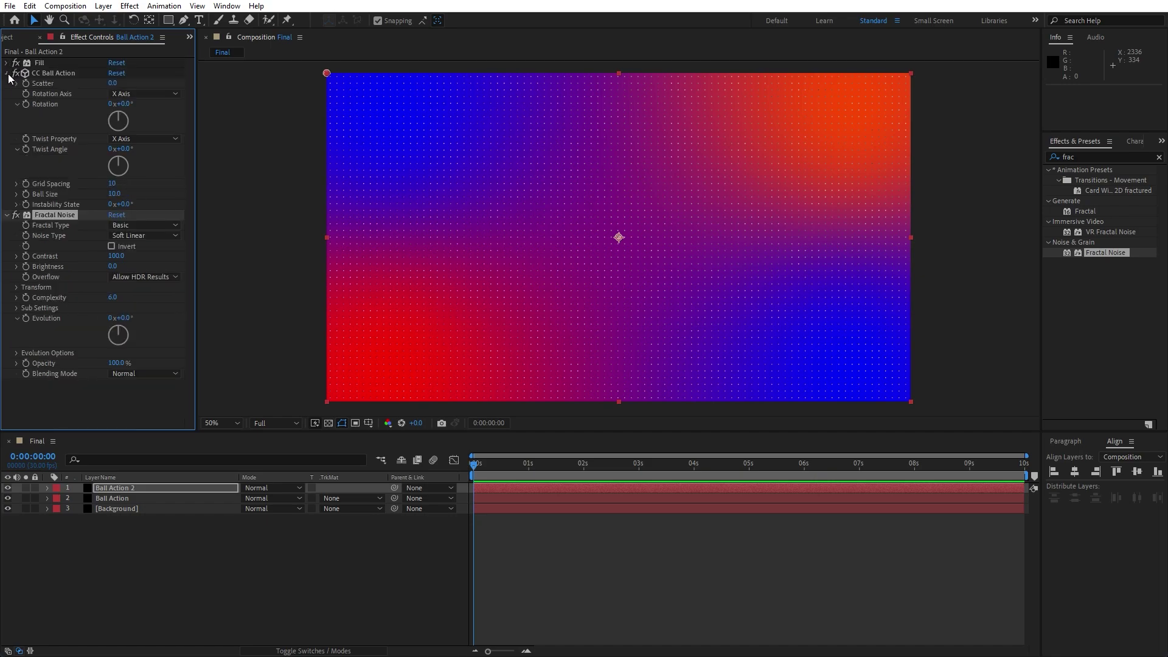
left_click(8, 73)
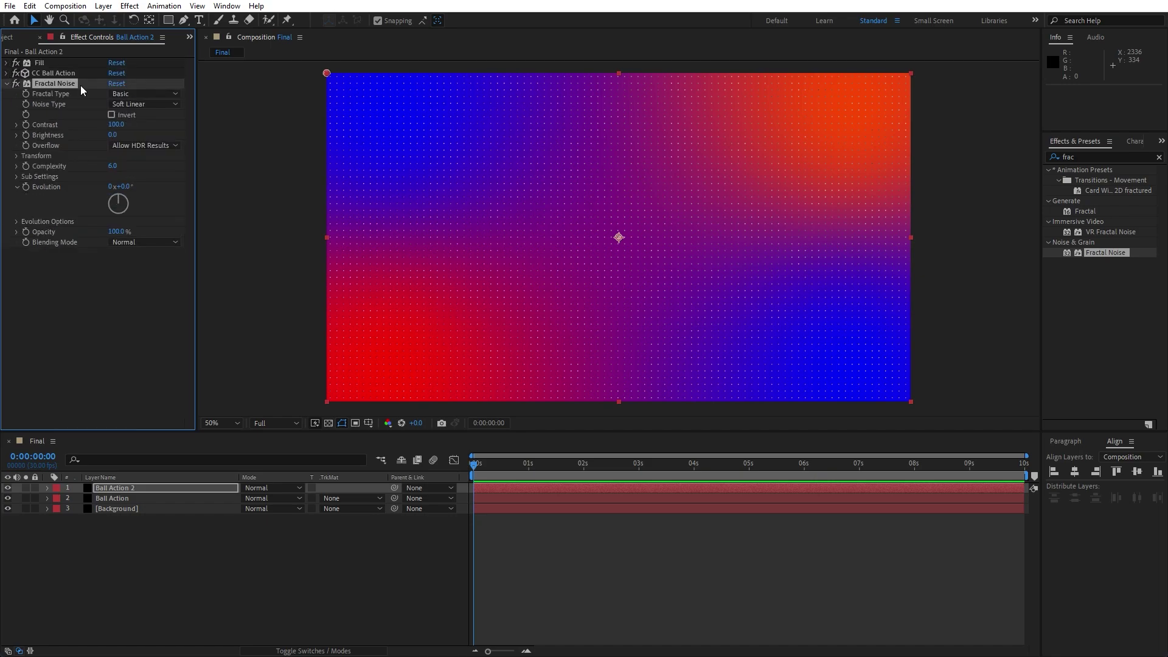
left_click(115, 124)
type("800")
left_click(119, 294)
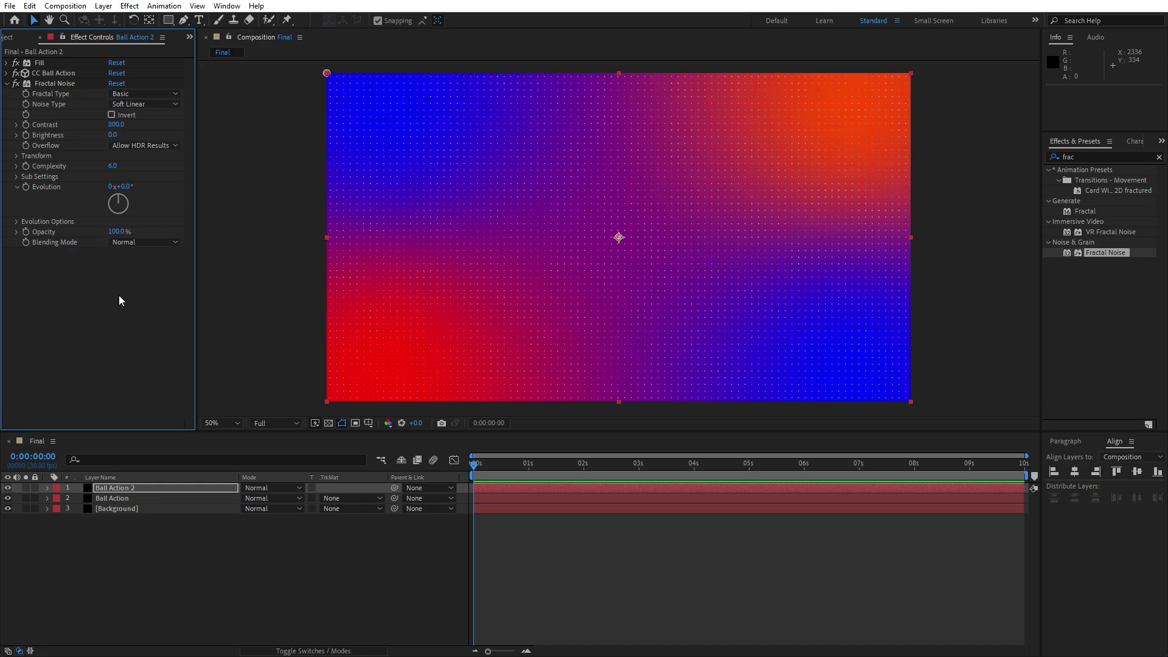
- Add the expression time*200 to the Fractal Noise Evolution property and collapse the Ball Action 2 layer
left_click(26, 187, "alt")
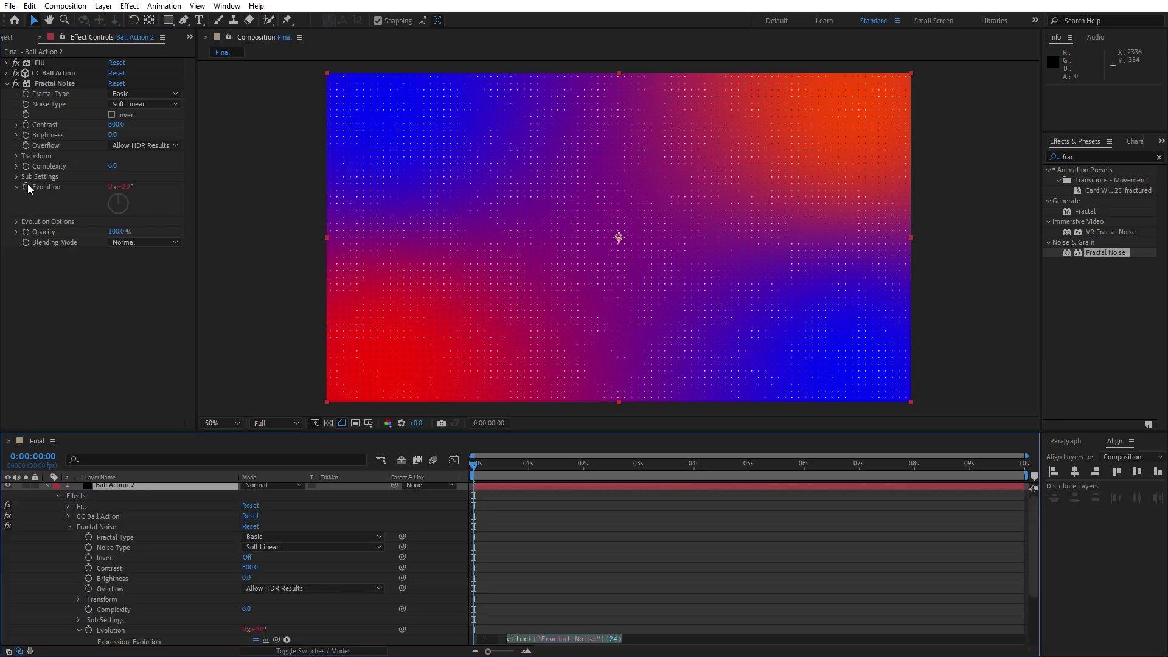
type("time*200")
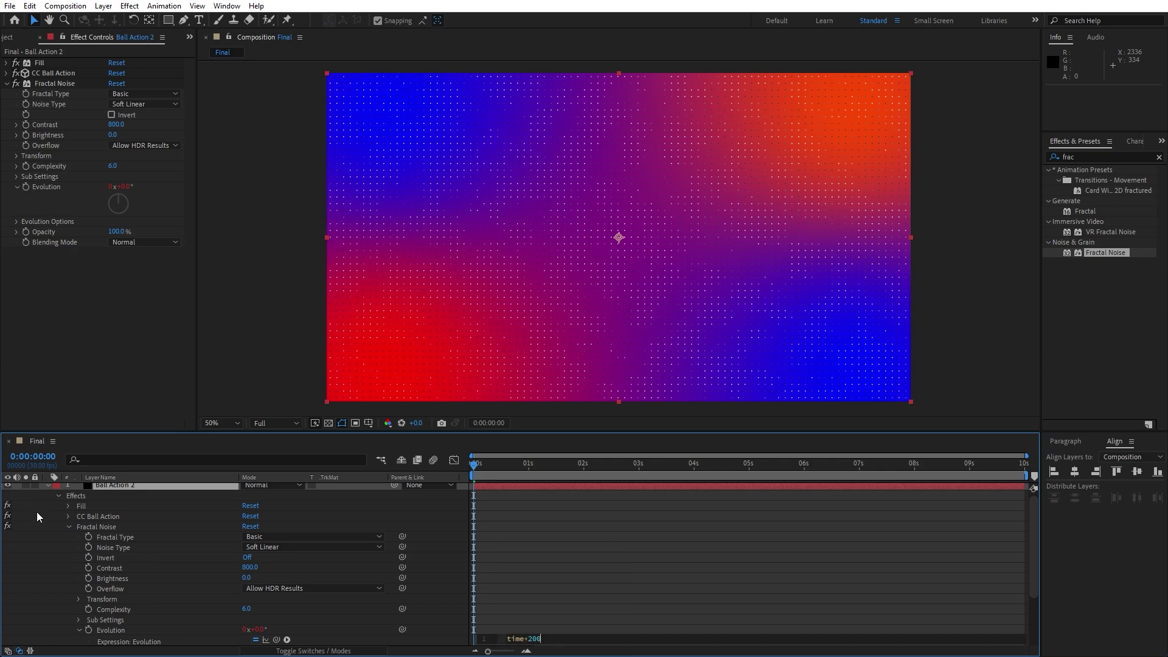
left_click(36, 512)
scroll(49, 490, "up", 1)
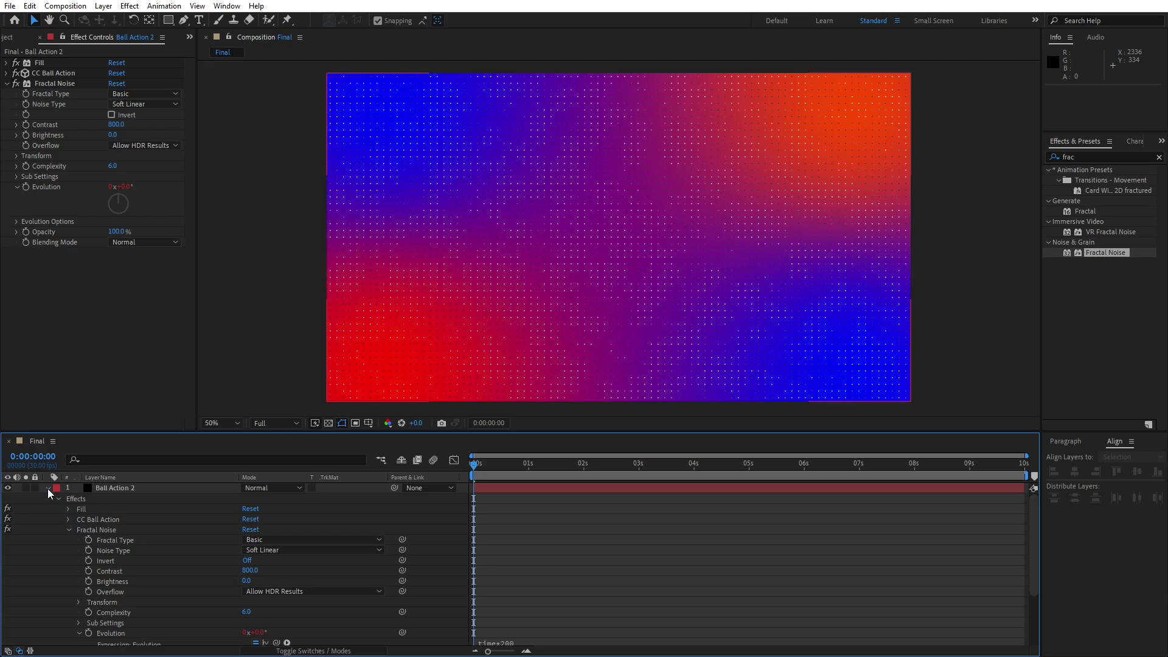
left_click(48, 488)
- Preview the animated dot grid, park the playhead at 0:00:01:29 and collapse the Fractal Noise effect
key("space")
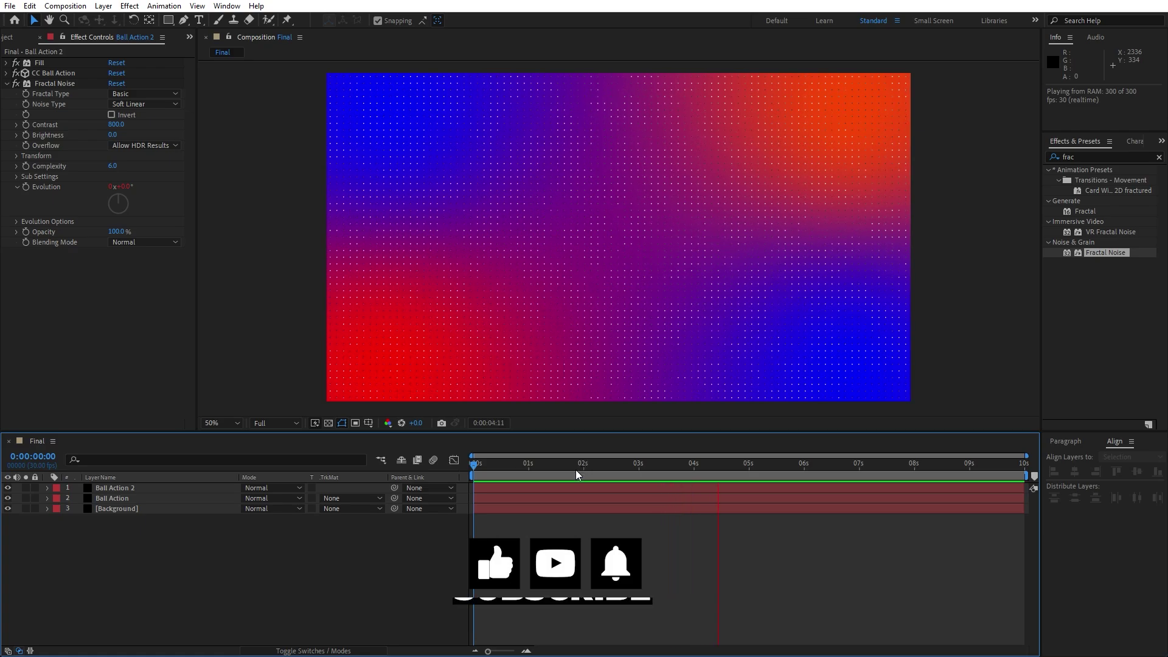
left_click_drag(553, 466, 583, 466)
left_click(8, 84)
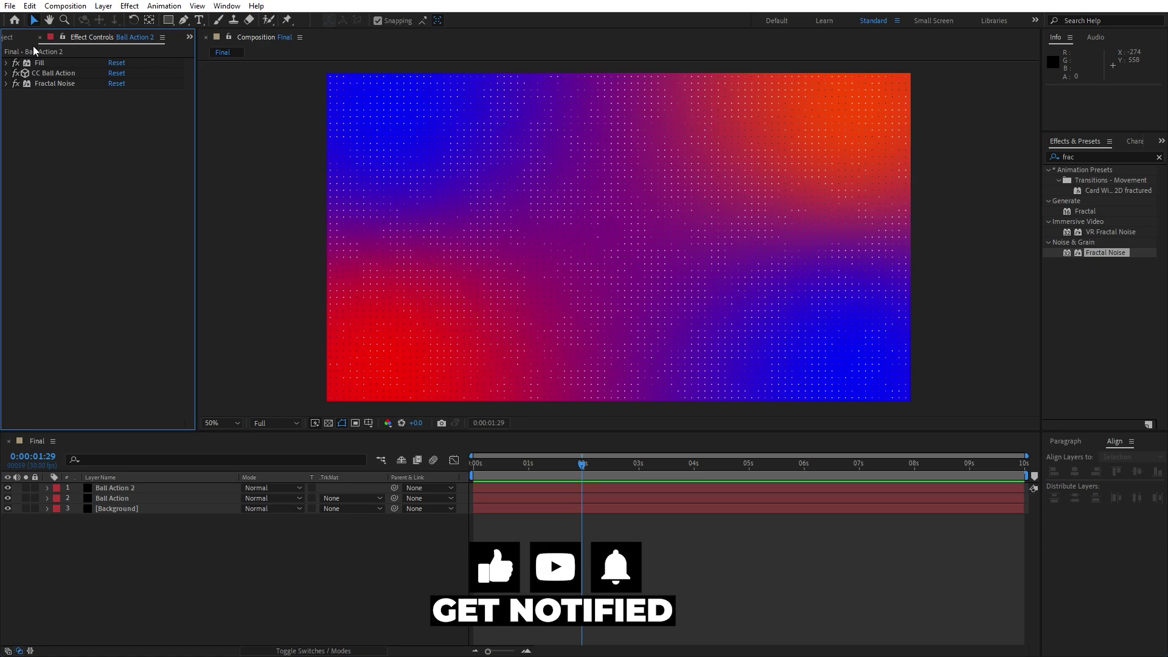
- Create a new adjustment layer at the top of the Final composition and rename it Light Sweep
left_click(39, 37)
left_click(209, 598)
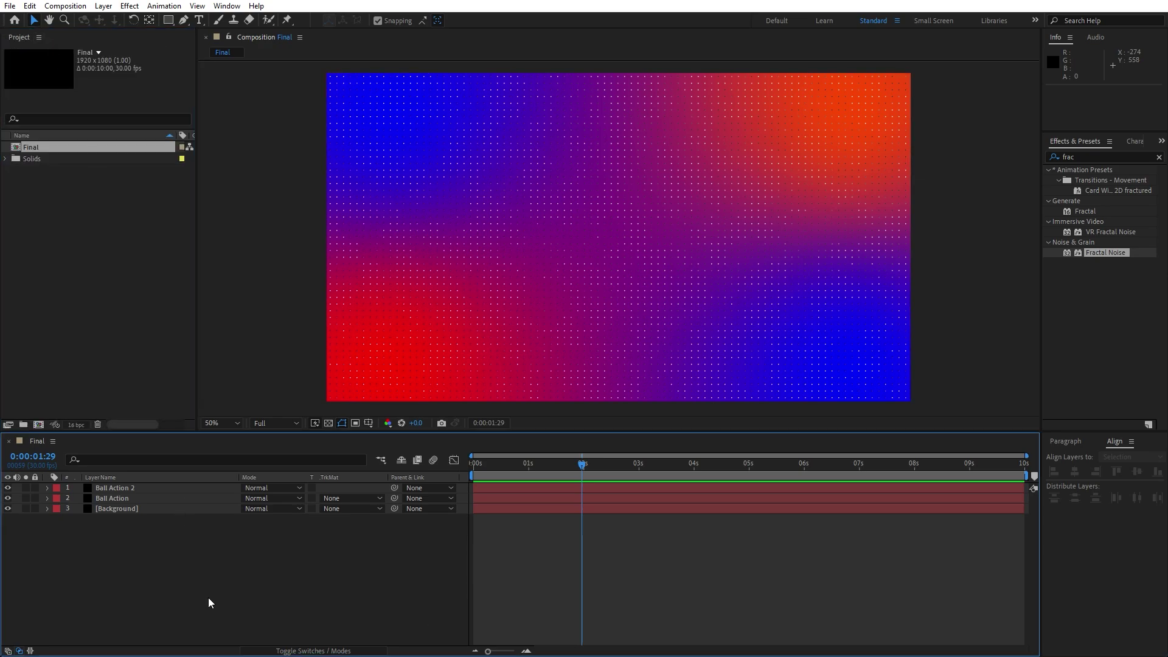
right_click(206, 590)
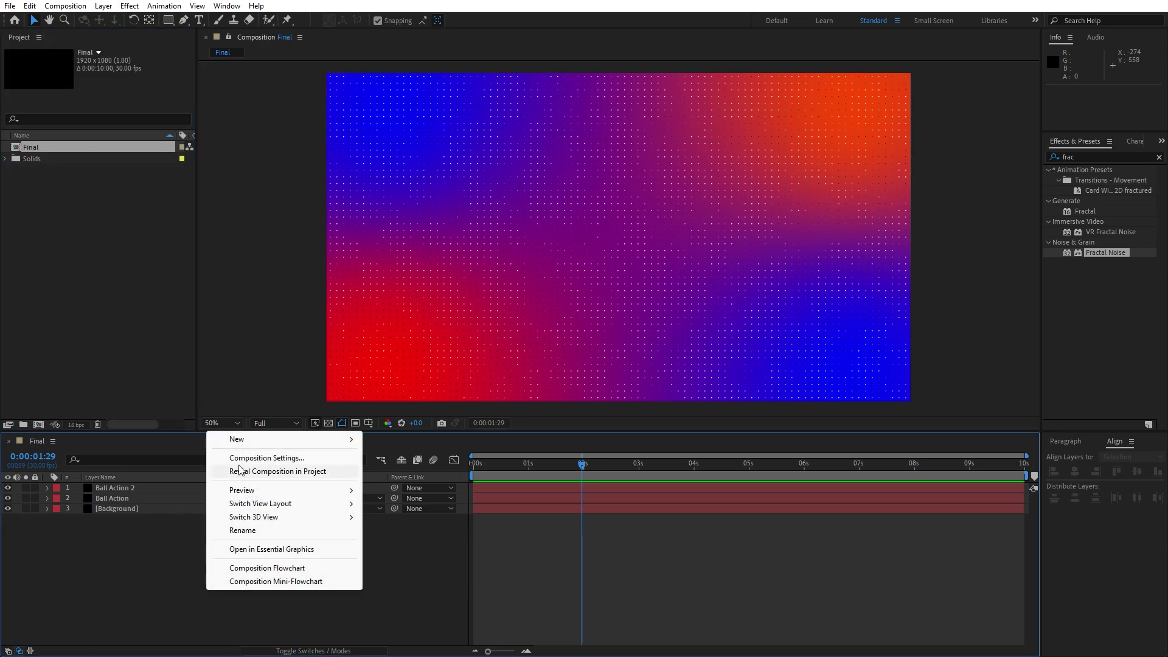
mouse_move(243, 440)
left_click(411, 538)
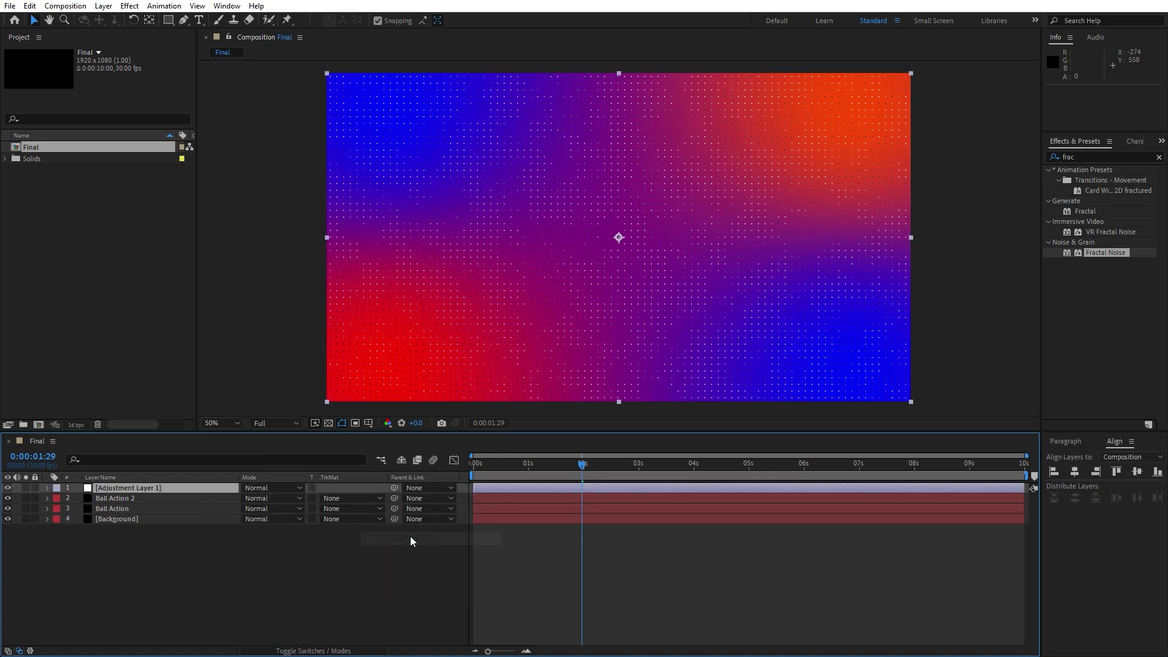
key("Return")
type("Light Sweep")
left_click(217, 579)
- Find the CC Light Sweep effect and apply it to the Light Sweep adjustment layer
left_click(149, 488)
left_click(1120, 156)
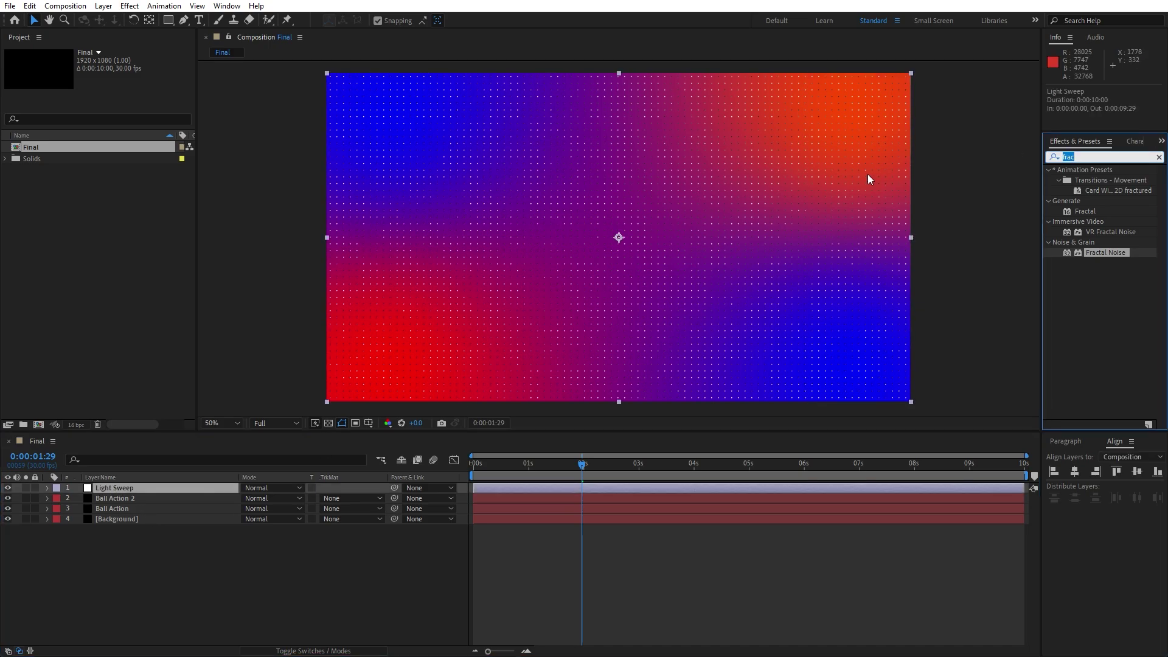
type("light s")
left_click_drag(1099, 180, 107, 488)
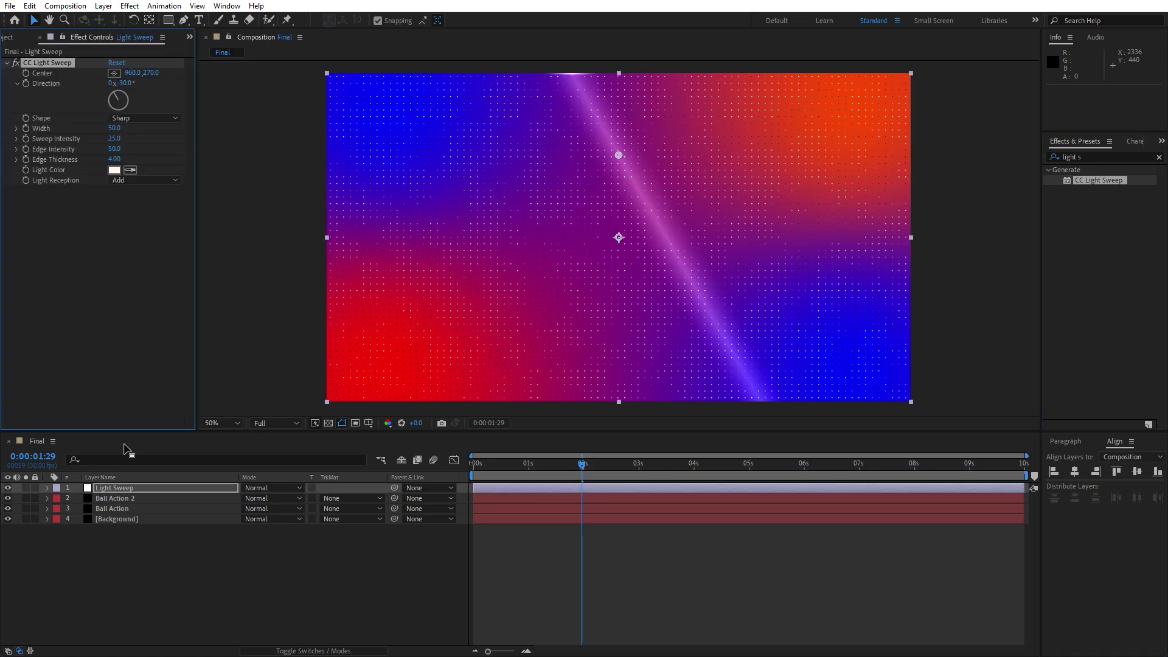
- Set the CC Light Sweep effect's Edge Thickness and Edge Intensity to 0
left_click(113, 159)
type("0")
left_click(112, 149)
type("0")
key("Return")
- Set the CC Light Sweep Direction to -62° and its Center to -85, 15
left_click(126, 84)
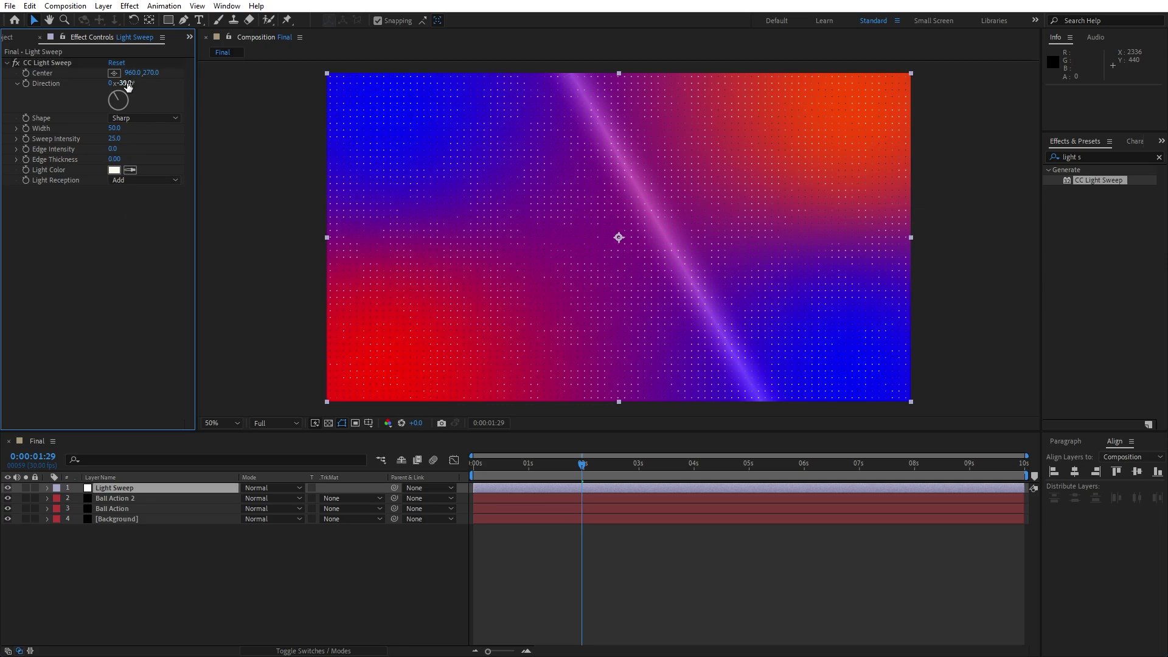
type("-62")
key("Return")
left_click(130, 73)
type("-85")
key("Return")
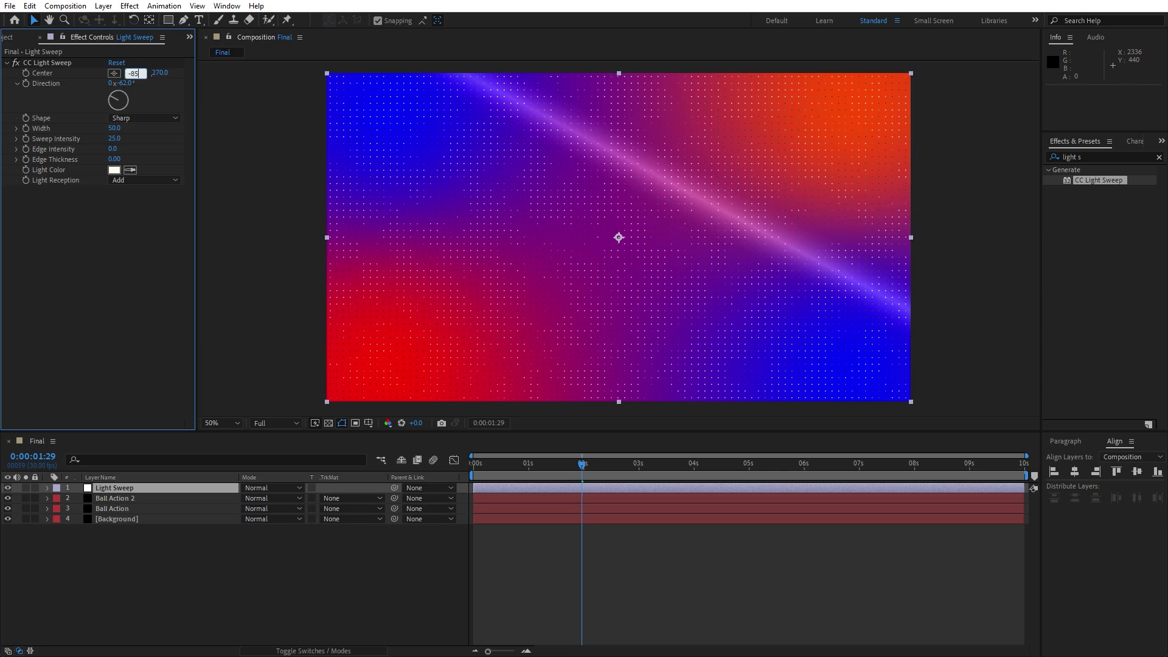
left_click(147, 73)
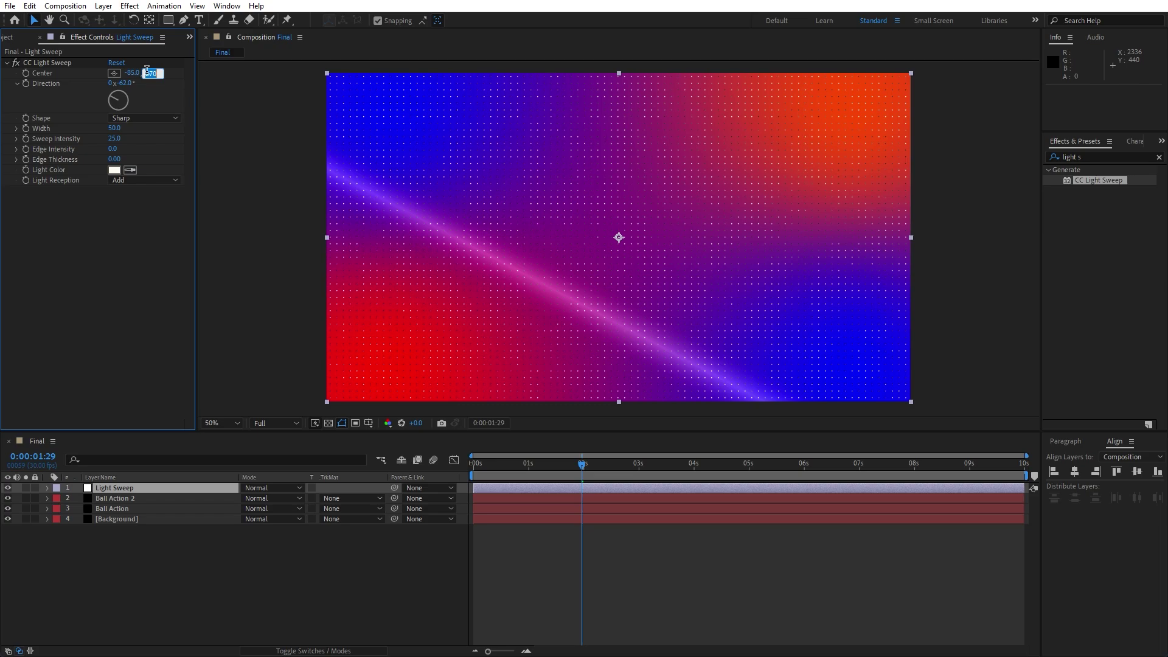
type("15")
key("Return")
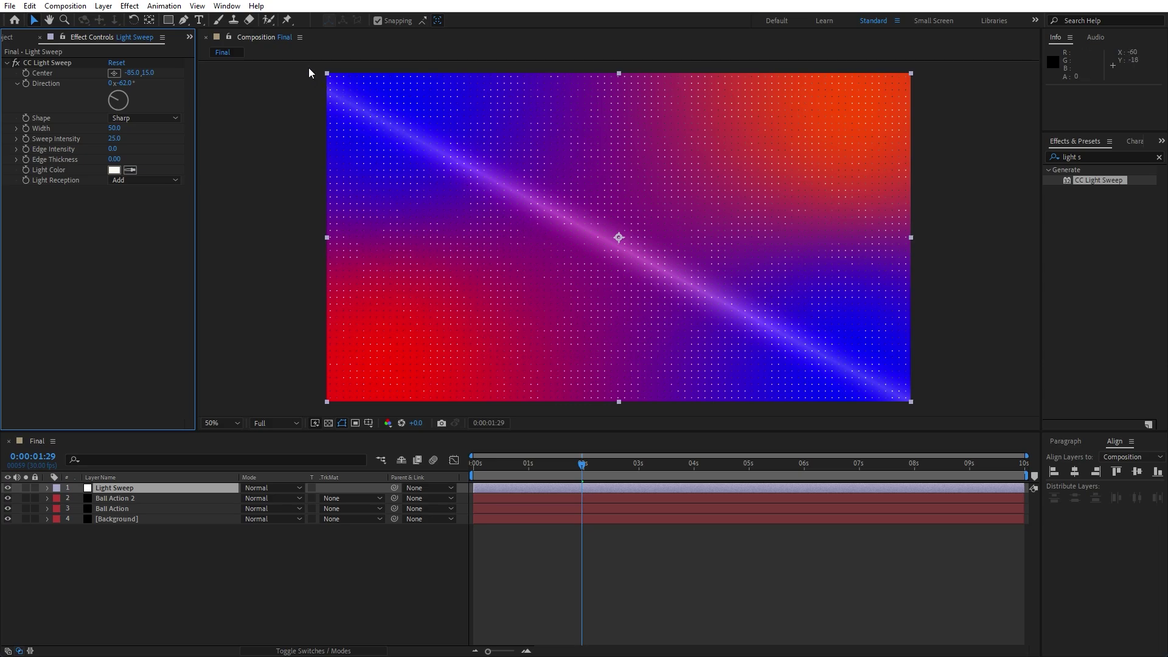
- Set the CC Light Sweep Width to 195
left_click(114, 128)
type("195")
left_click(325, 620)
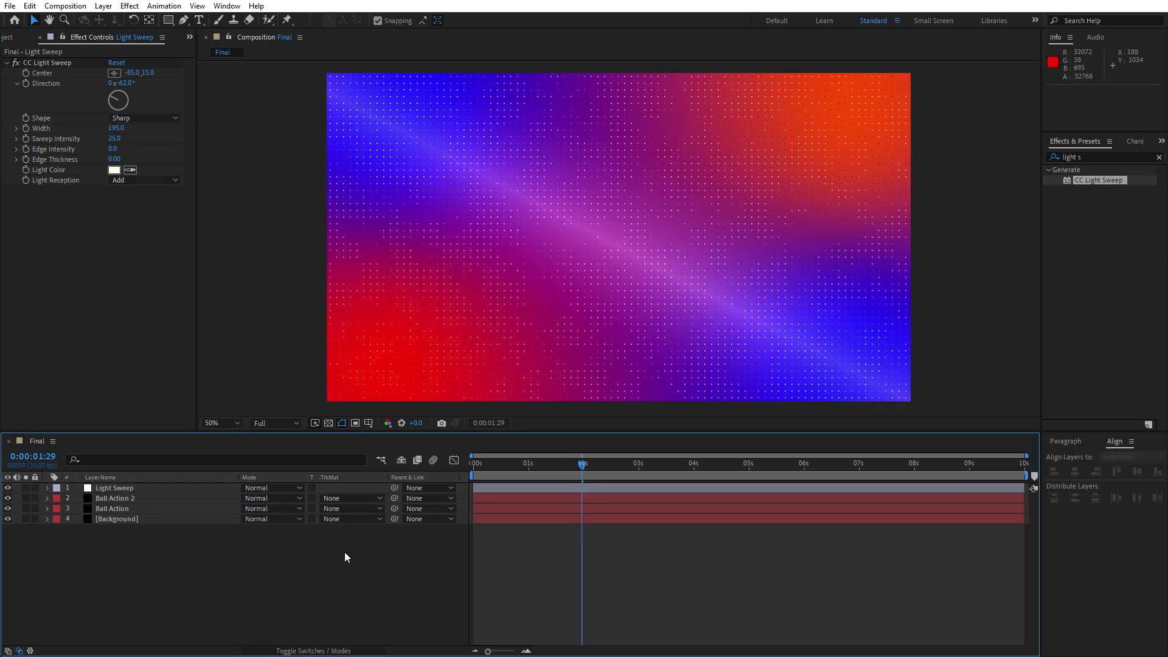
- Set the CC Light Sweep Width to 185, deselect the layer and return to the project's item list
left_click(118, 129)
type("185")
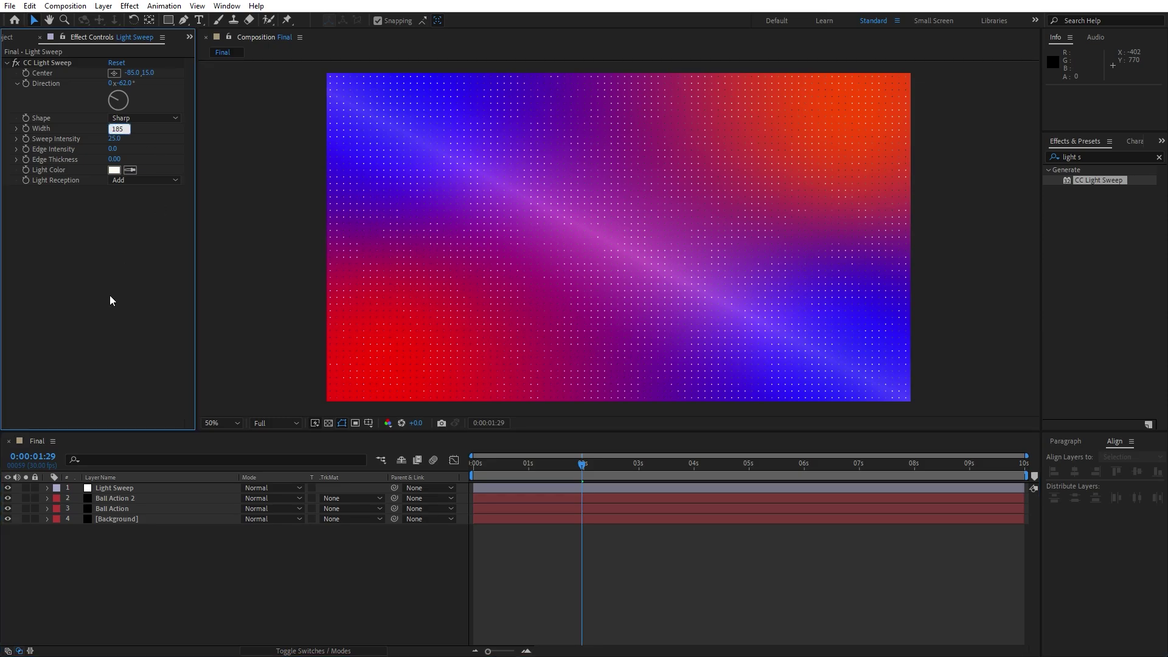
left_click(109, 295)
left_click(231, 619)
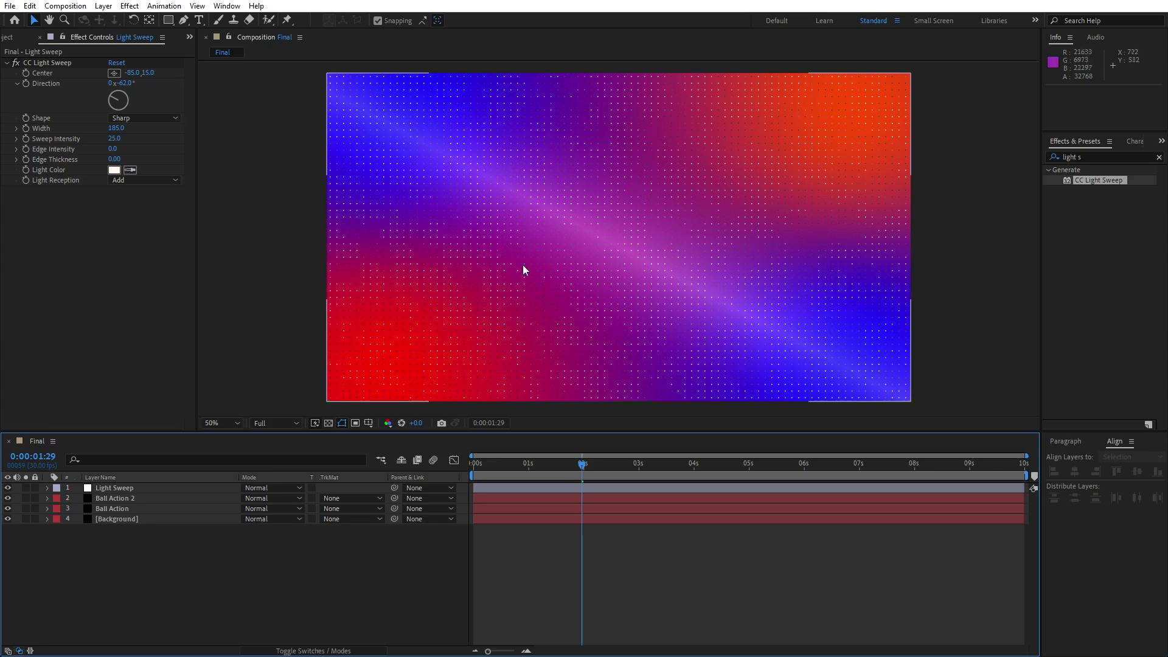
key("F3")
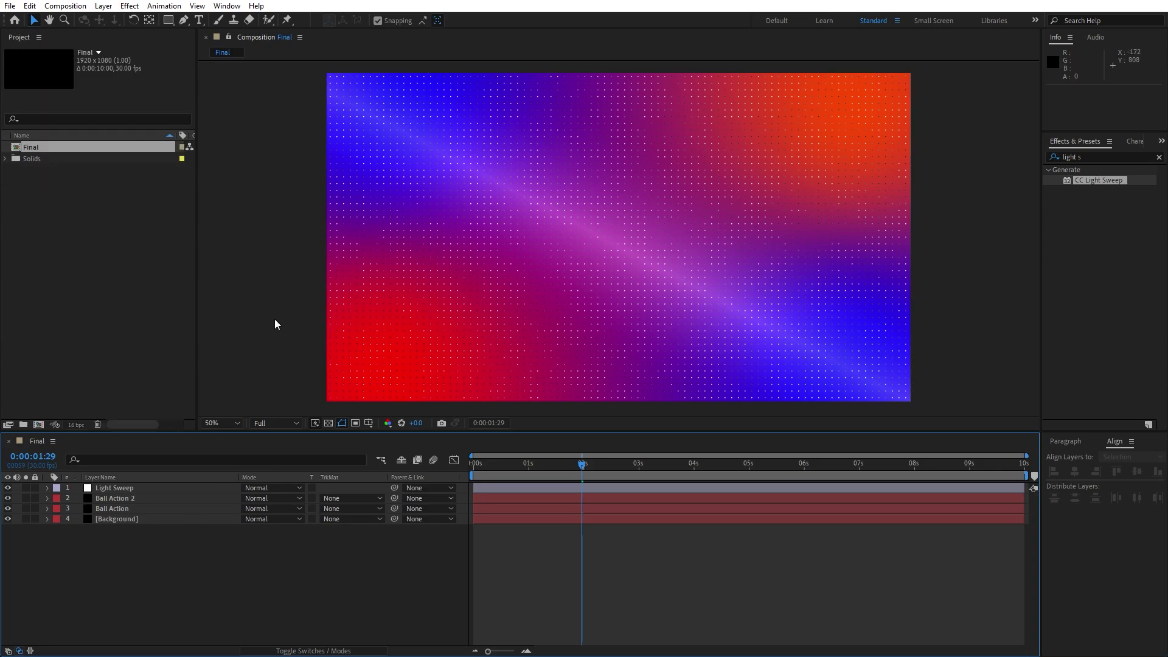
- Add a text layer reading EASY TO CREATE near the middle of the composition
left_click(199, 20)
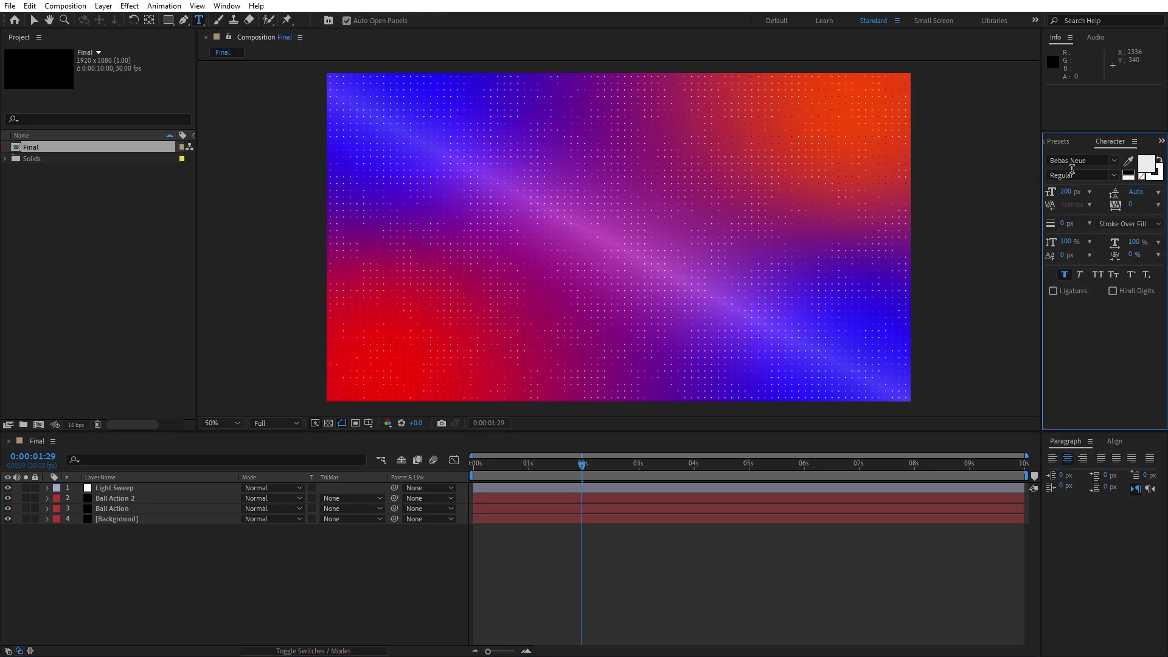
left_click(565, 251)
type("E")
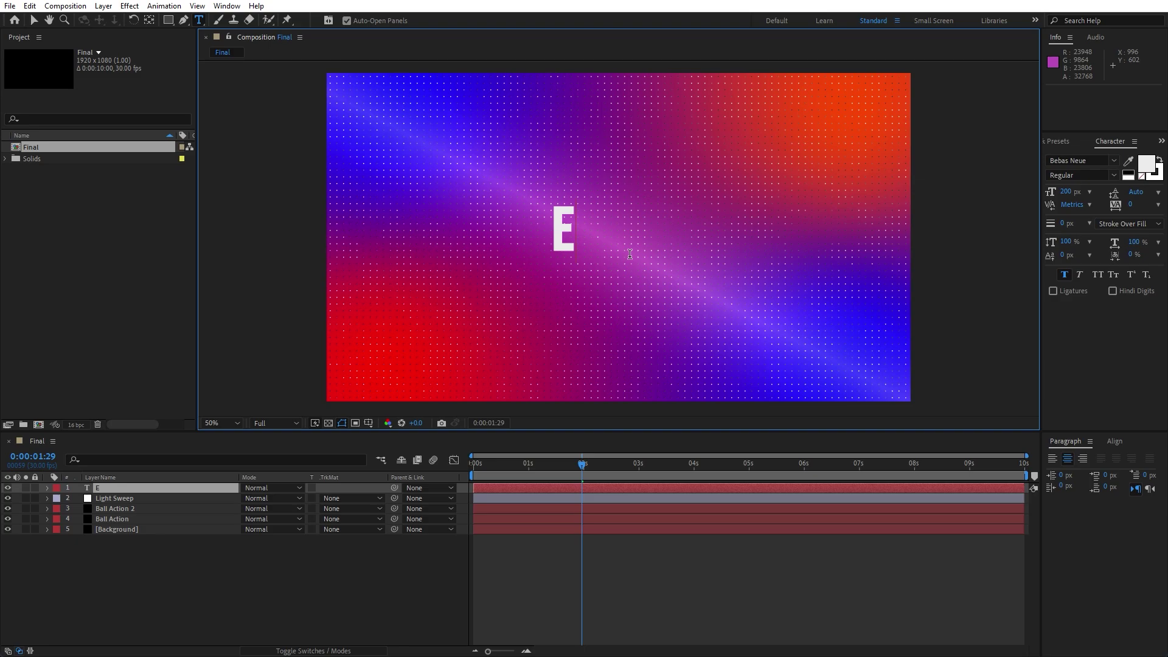
type("ASY TO CREATE")
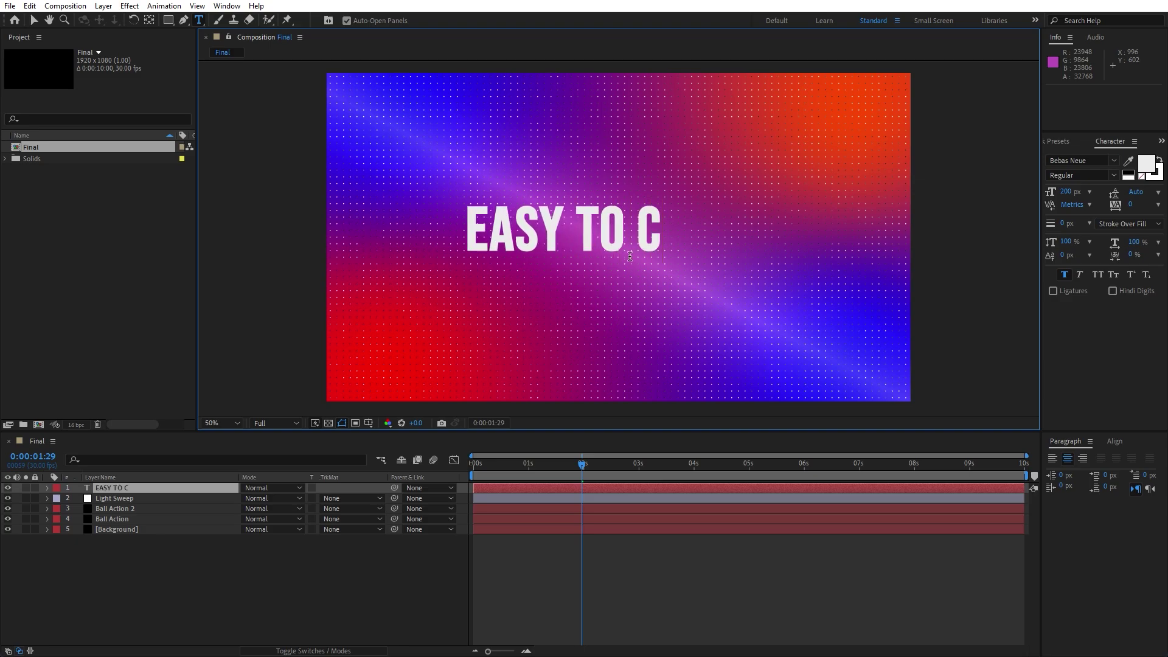
left_click(101, 599)
- Center the EASY TO CREATE text layer horizontally and vertically in the composition
left_click(195, 487)
left_click(1115, 441)
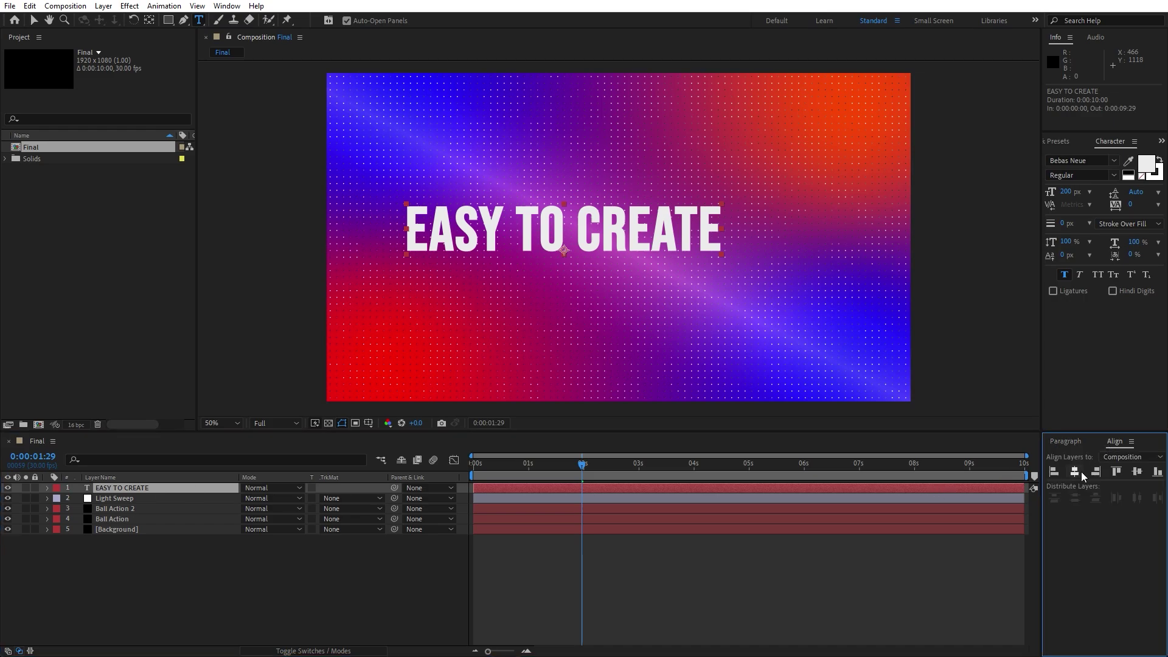
left_click(1075, 472)
left_click(1137, 472)
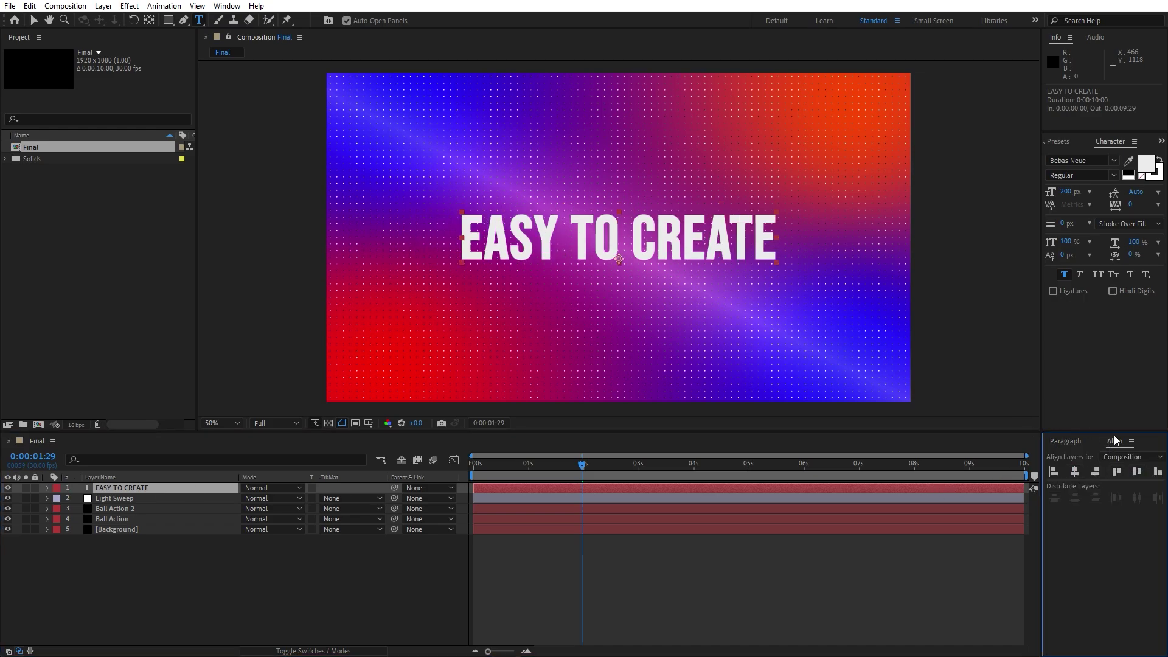
left_click(231, 6)
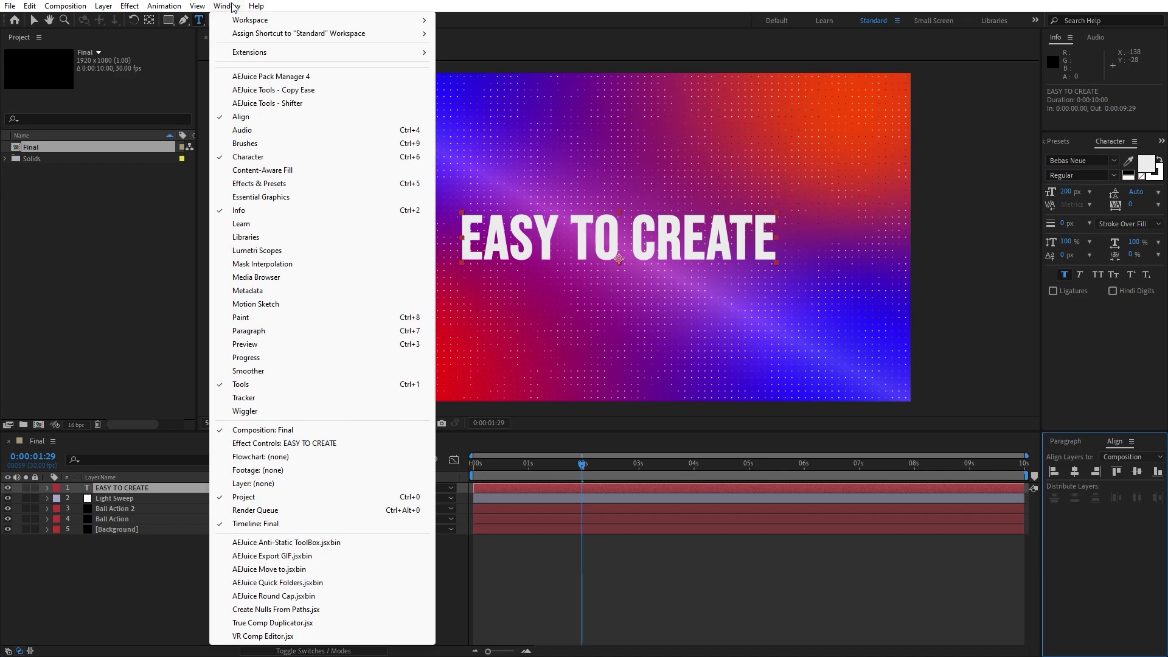
left_click(106, 605)
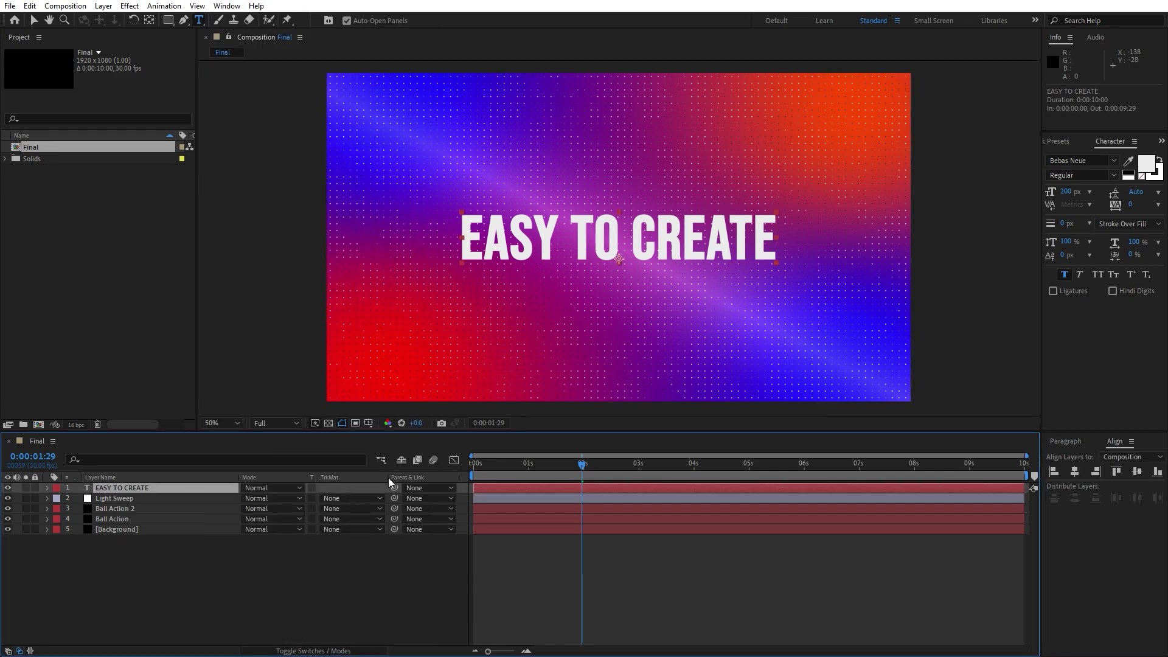
- Keyframe the EASY TO CREATE layer's Position at 0:00:00:00 and set it to 1042.5, 610.5 at 0:00:00:29
key("Home")
key("p")
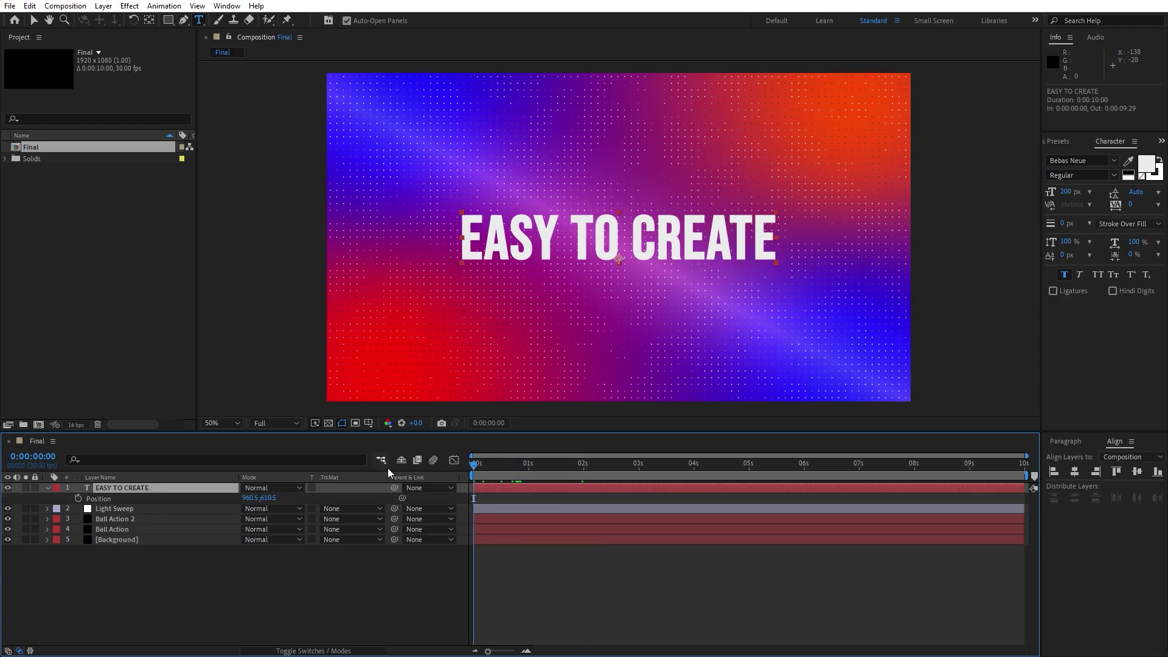
left_click(77, 498)
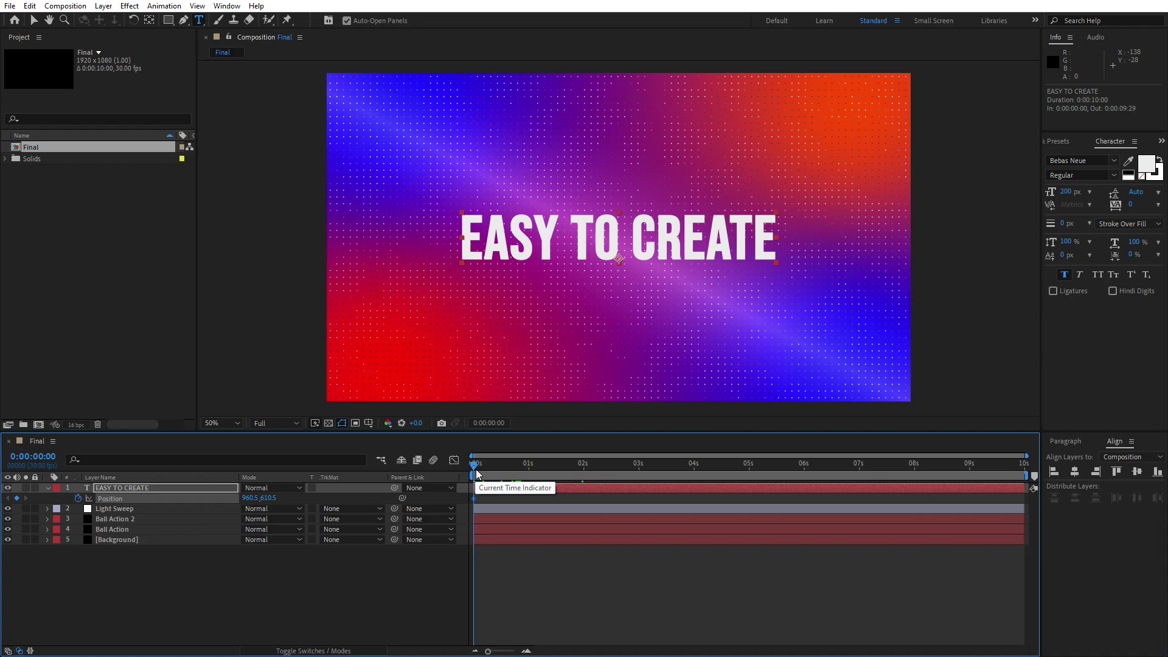
left_click_drag(476, 470, 530, 464)
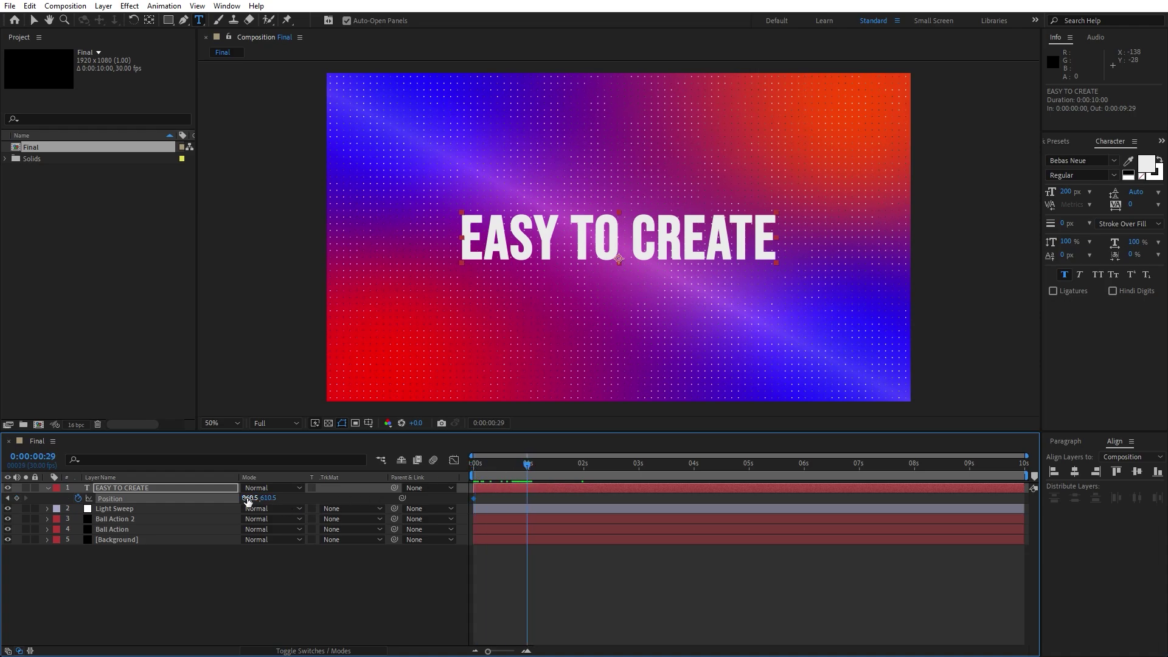
left_click_drag(248, 498, 297, 499)
- Apply Easy Ease to both Position keyframes of the EASY TO CREATE layer
left_click_drag(579, 576, 462, 484)
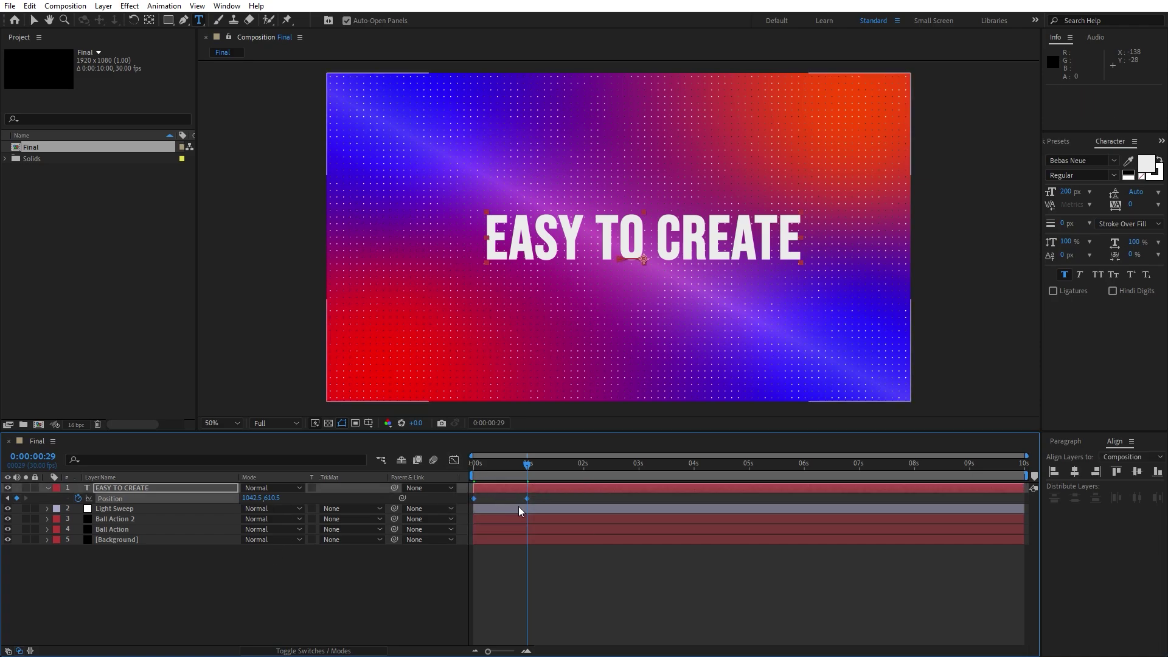
right_click(528, 499)
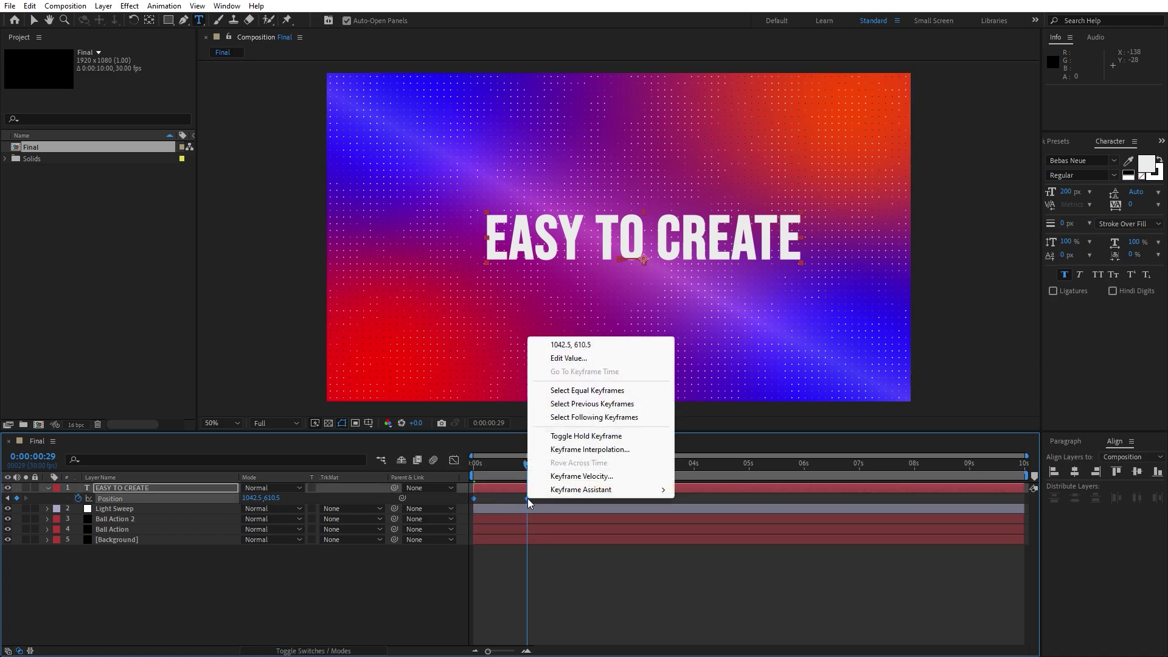
mouse_move(563, 493)
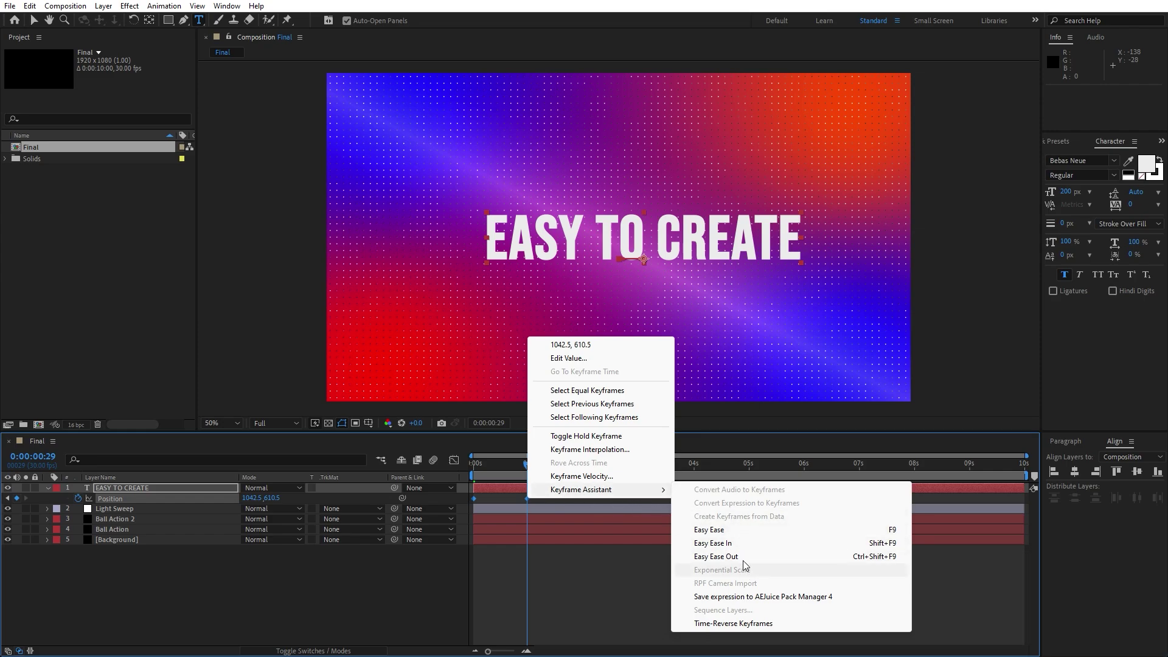
left_click(716, 531)
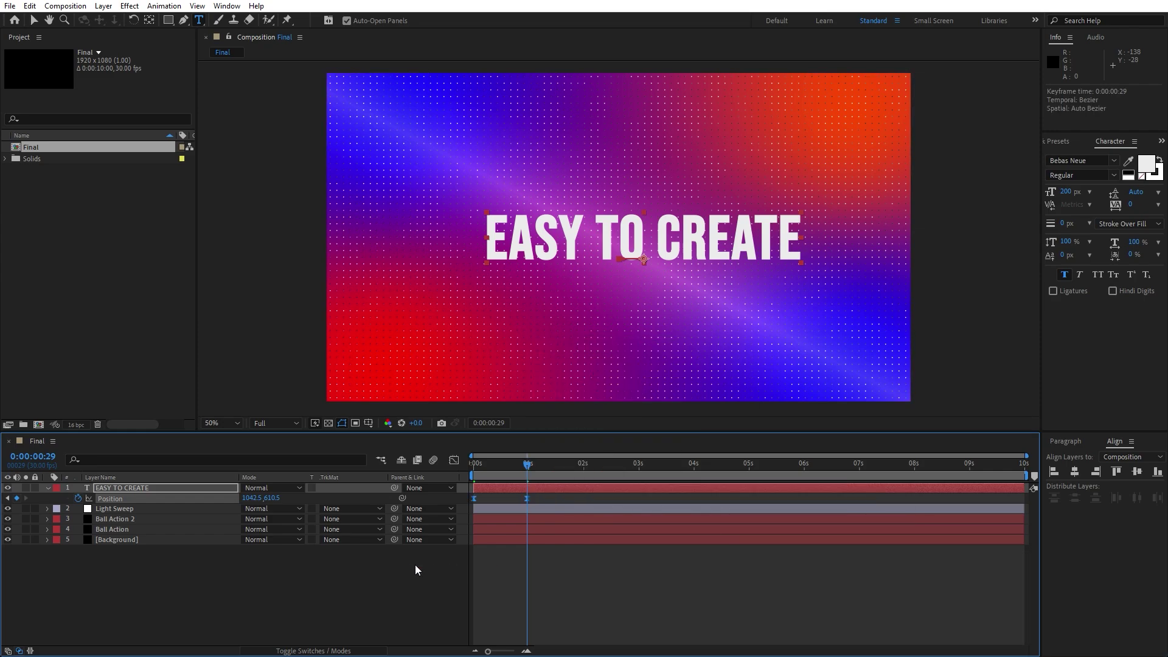
- Add the expression loopOut("pingpong") to the EASY TO CREATE layer's Position and preview the text motion
left_click(534, 465)
key("space")
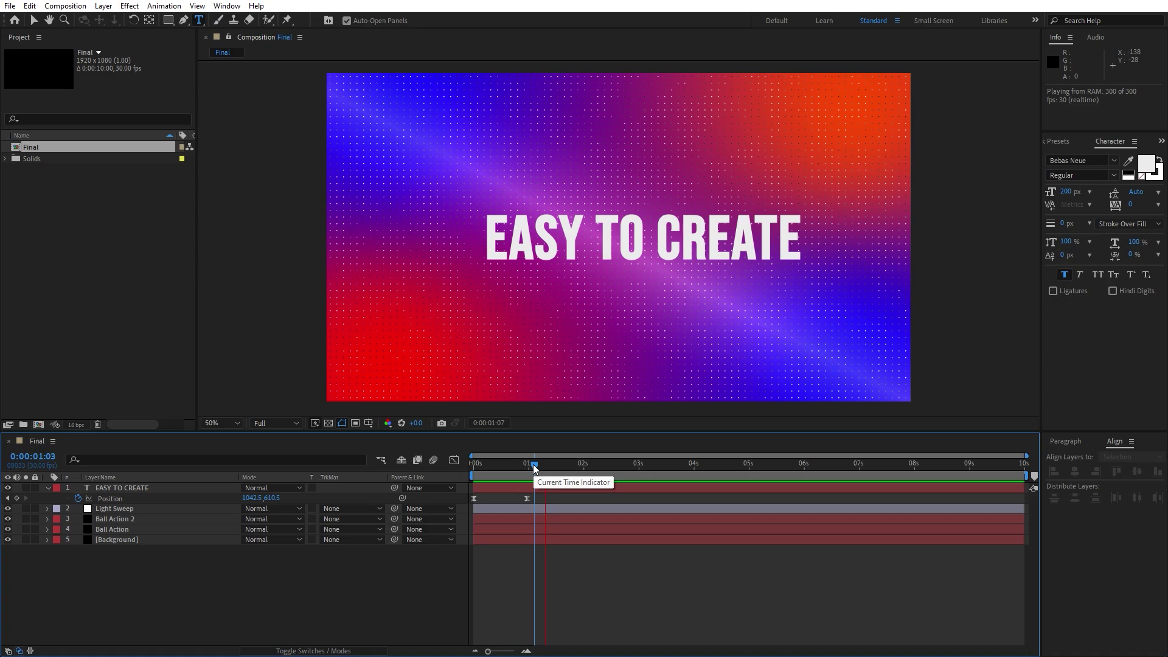
left_click_drag(531, 470, 451, 471)
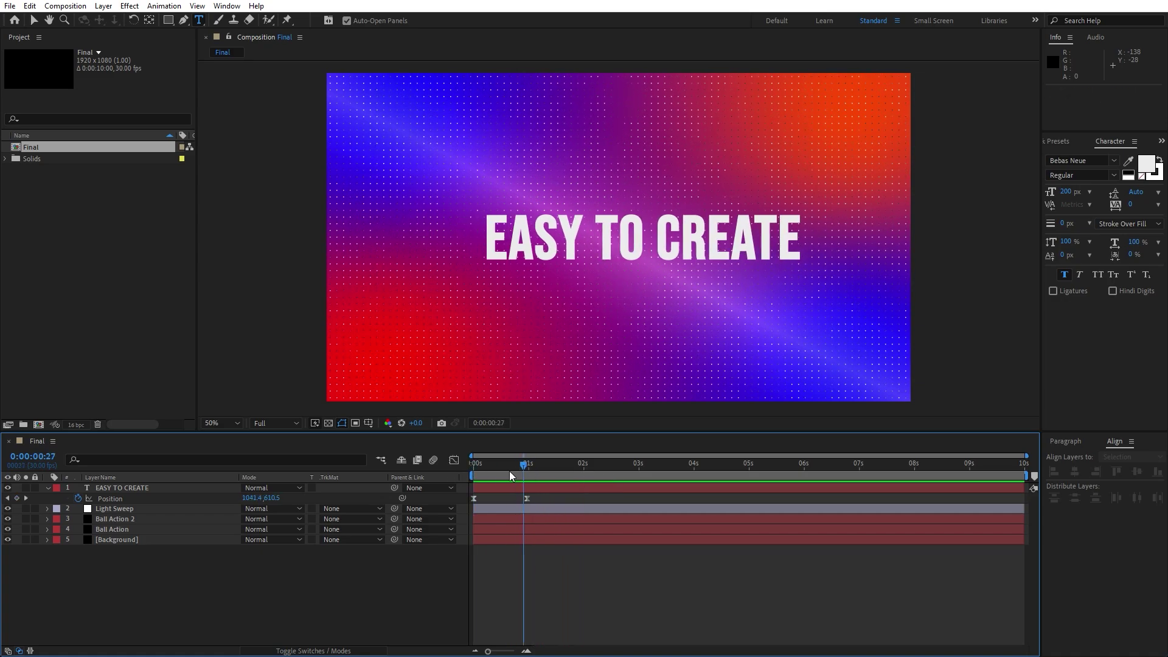
key("space")
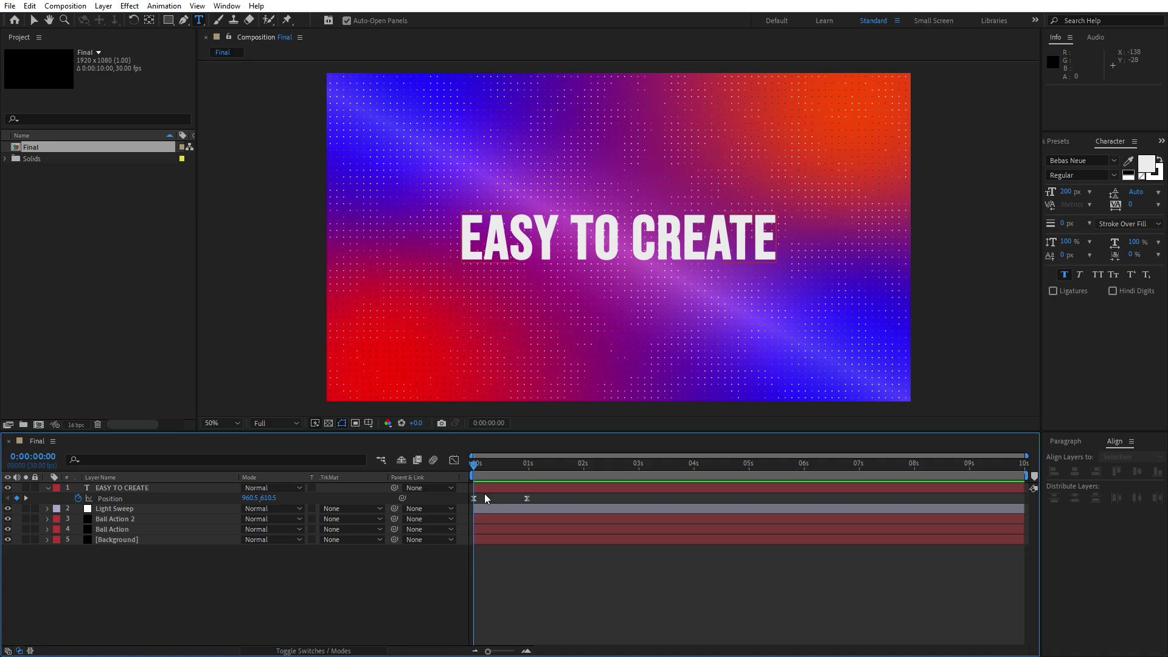
left_click(78, 498, "alt")
type("loopOu")
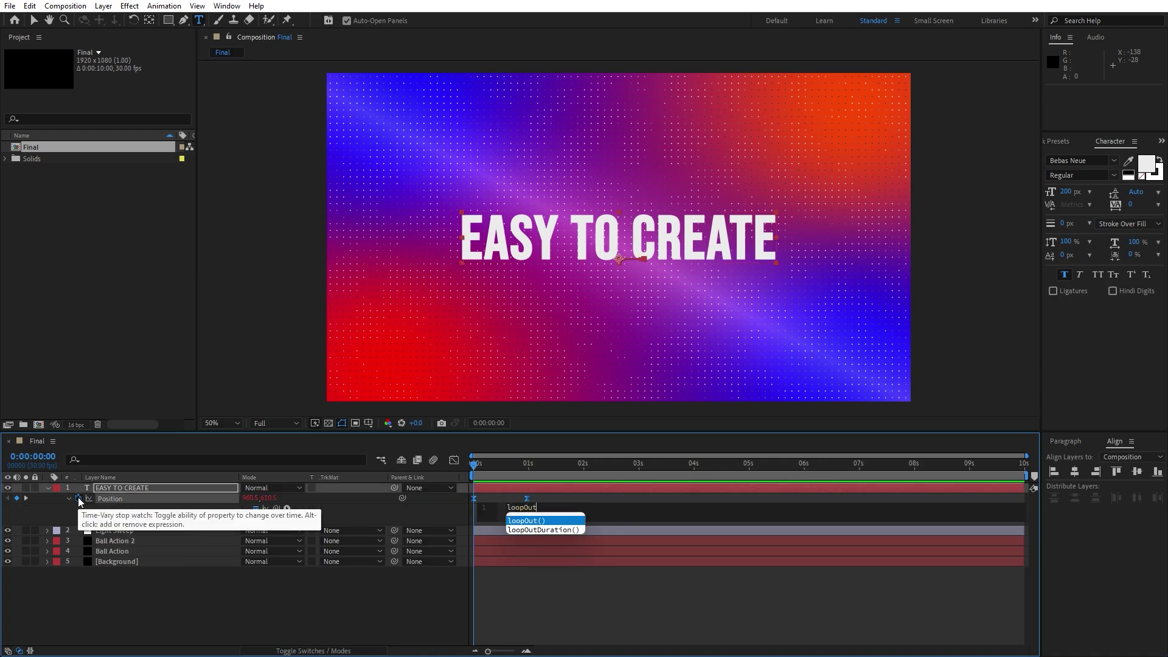
type("t")
key("Return")
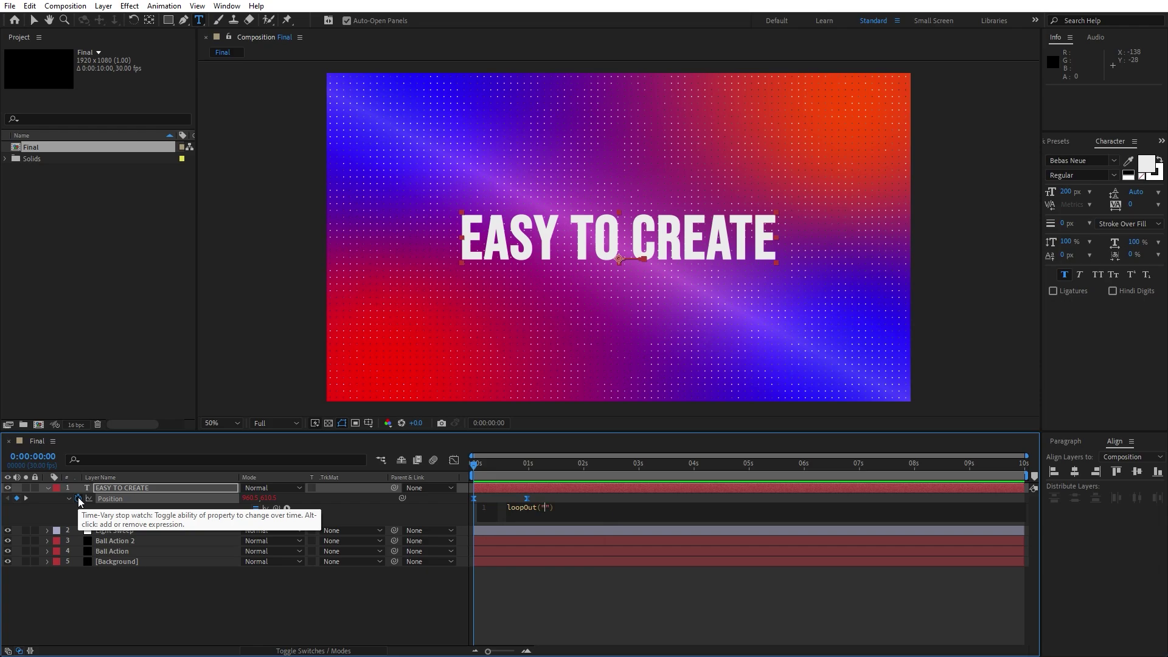
type("\"pingpong")
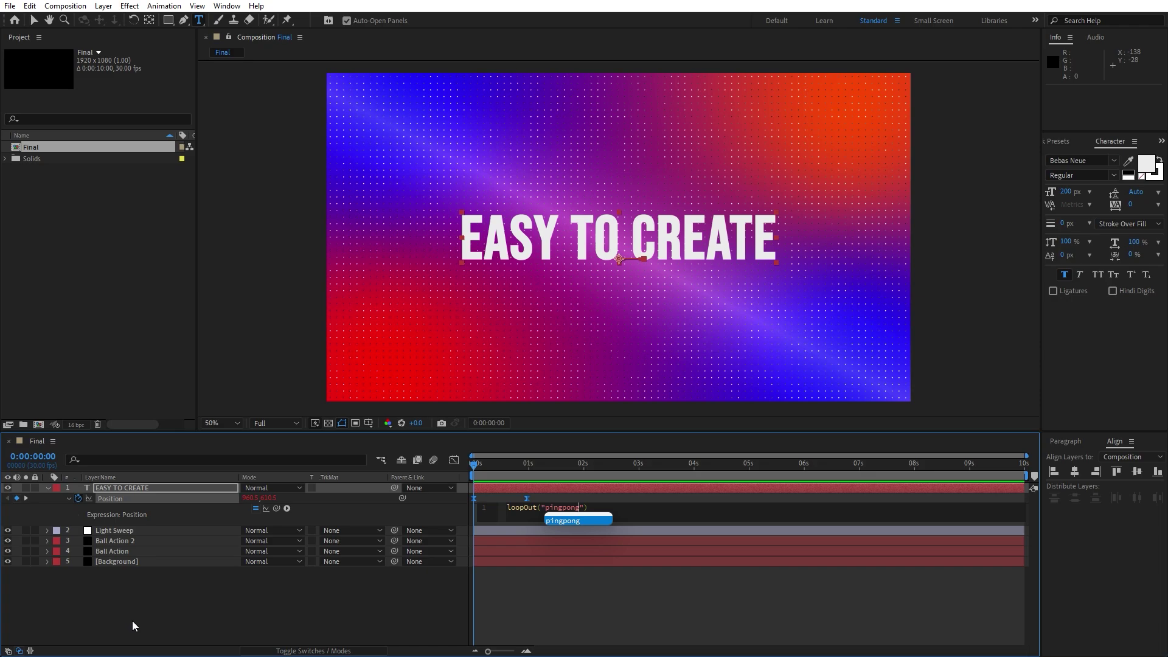
left_click(123, 619)
key("space")
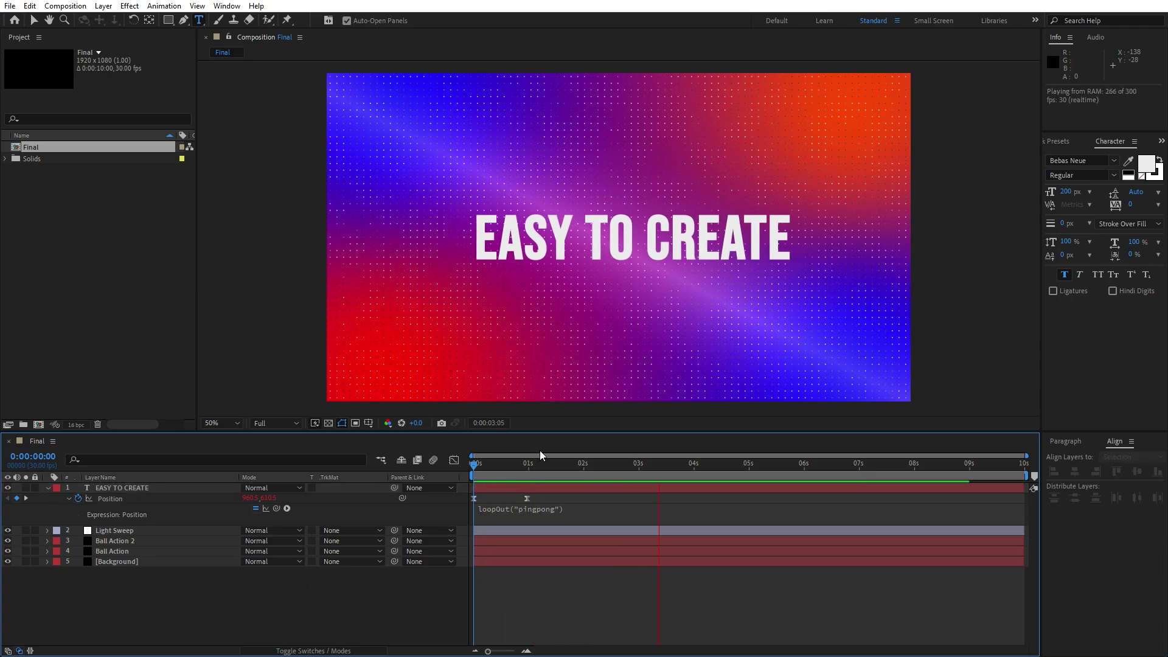
key("space")
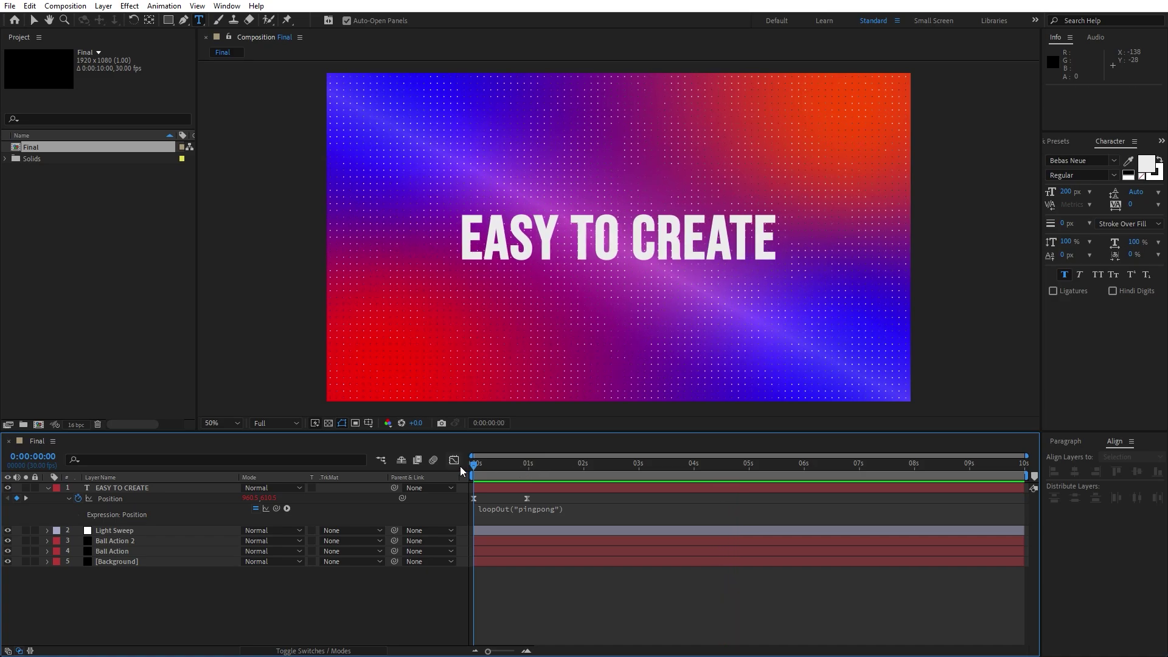
left_click(46, 488)
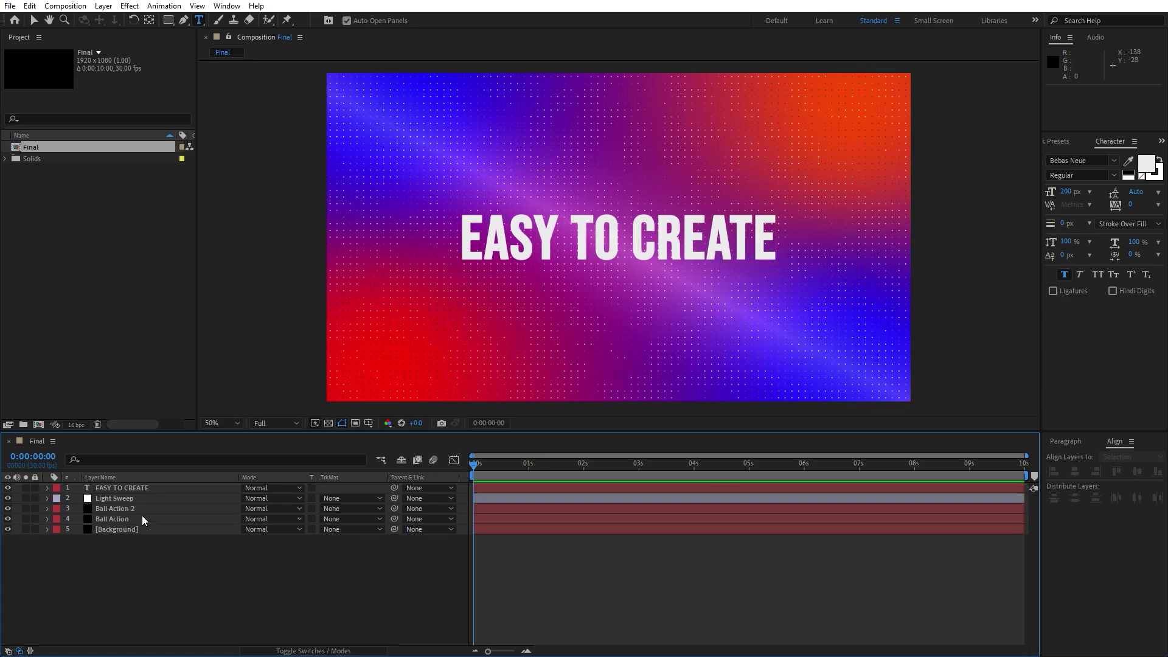
- Duplicate the EASY TO CREATE layer and shift the copy's Position keyframes so the first sits at frame 5
left_click(137, 489)
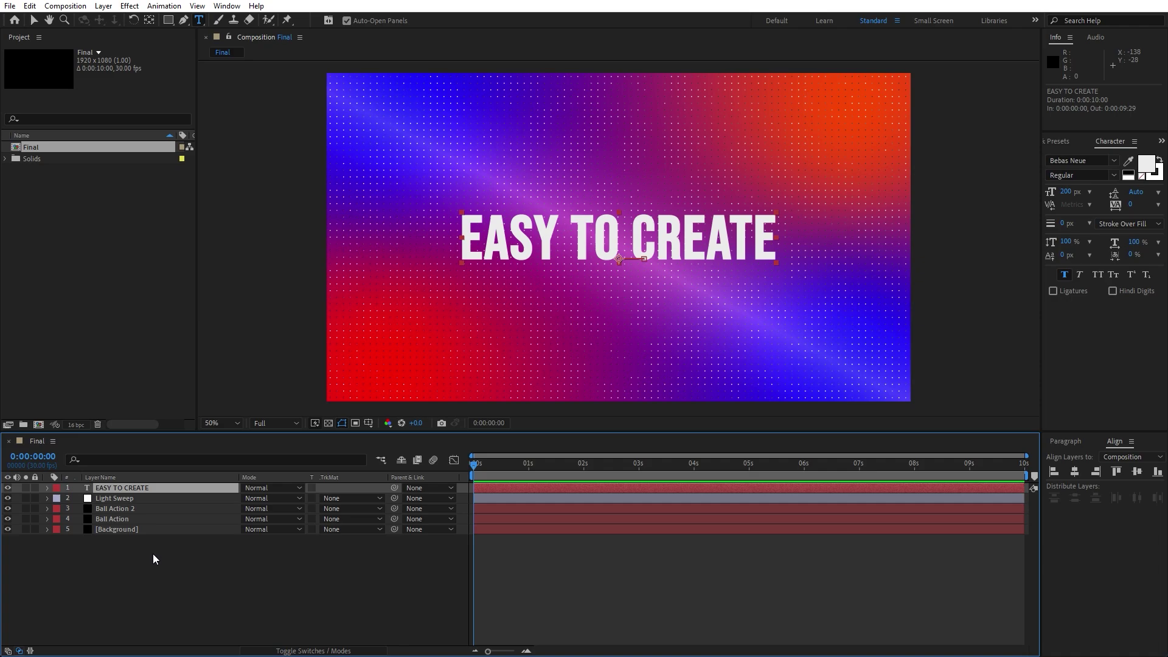
key("ctrl+d")
key("v")
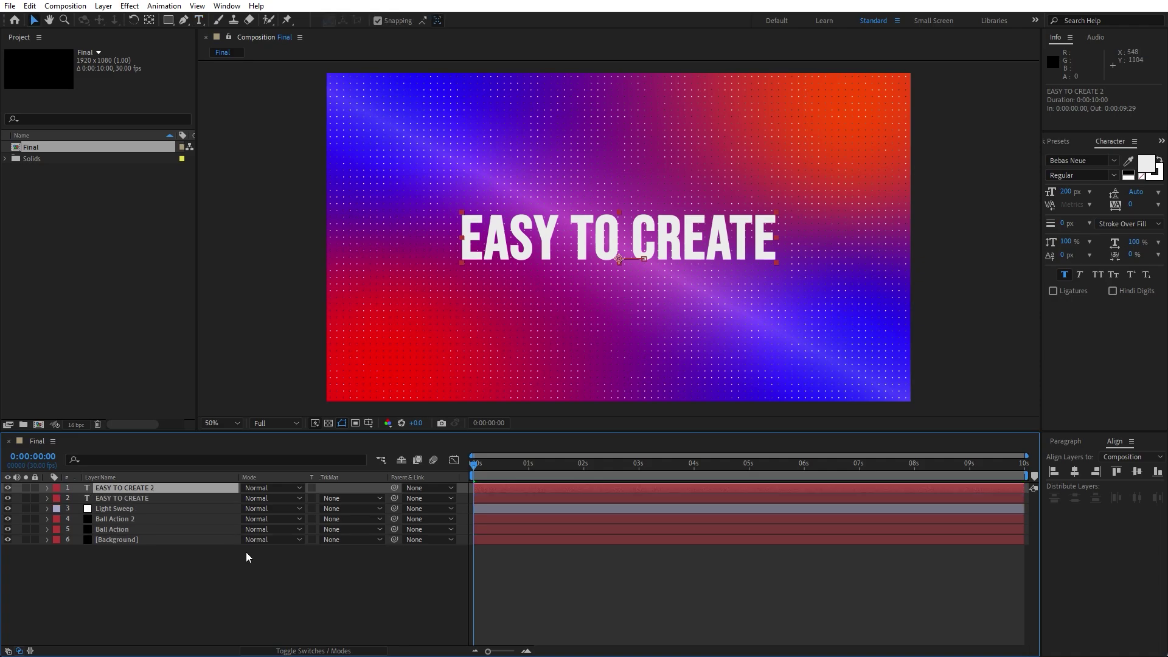
key("p")
left_click_drag(492, 650, 512, 651)
left_click_drag(793, 506, 527, 498)
- Duplicate EASY TO CREATE 2 and shift the new copy's Position keyframes so the first sits at frame 10
left_click(155, 488)
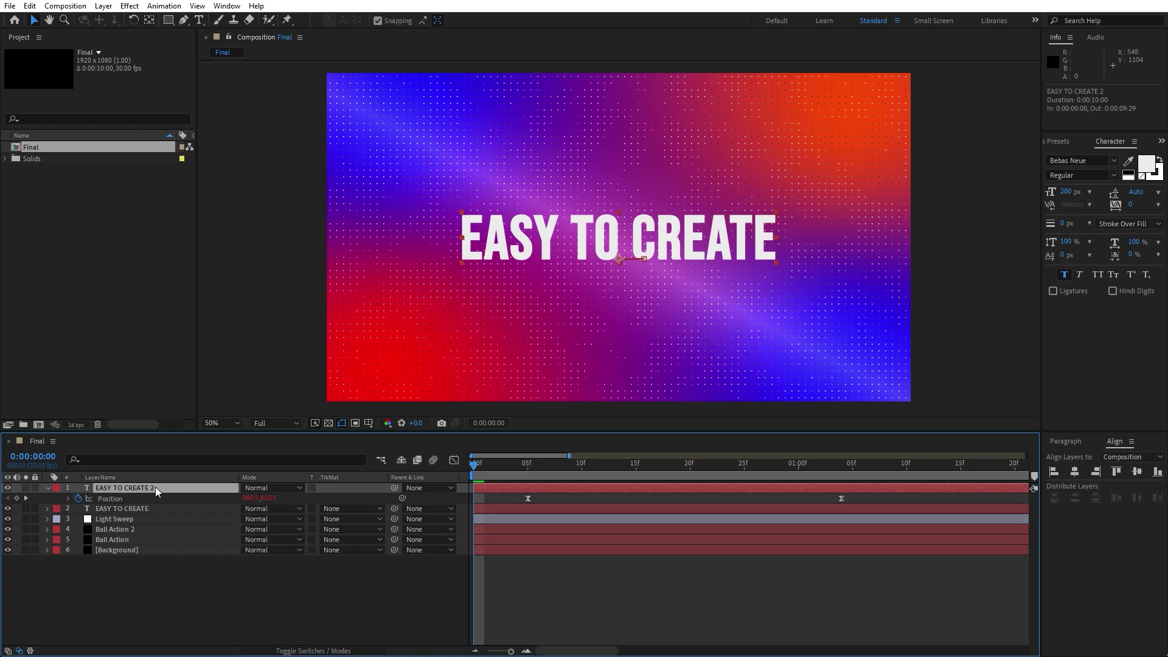
key("ctrl+d")
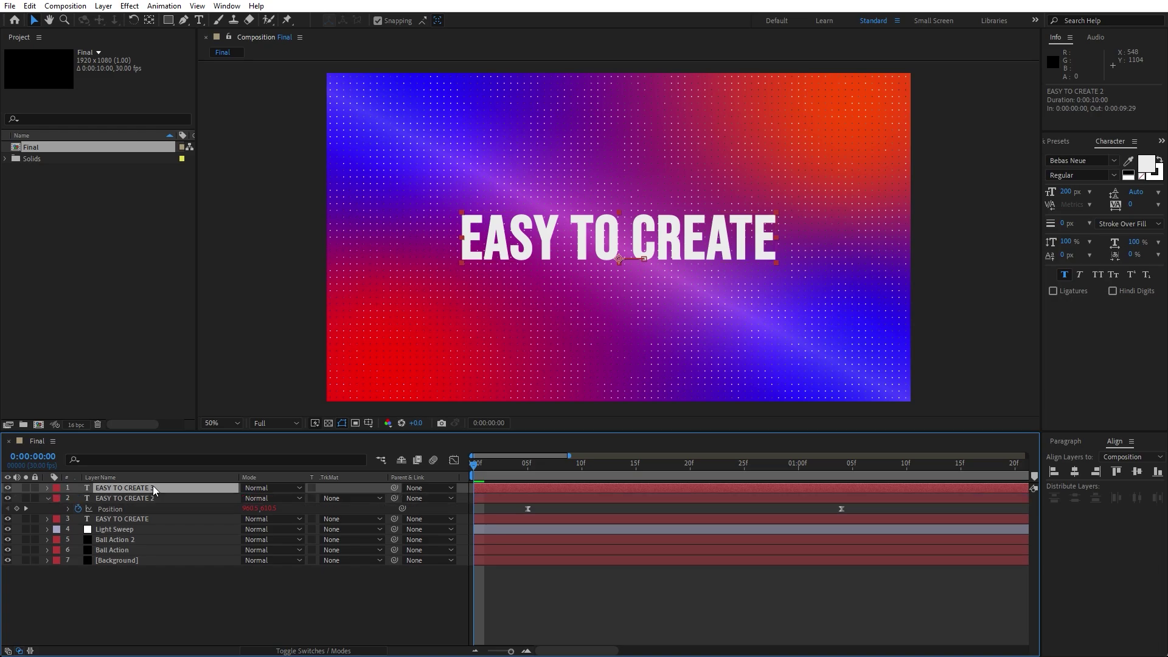
left_click(48, 499)
key("p")
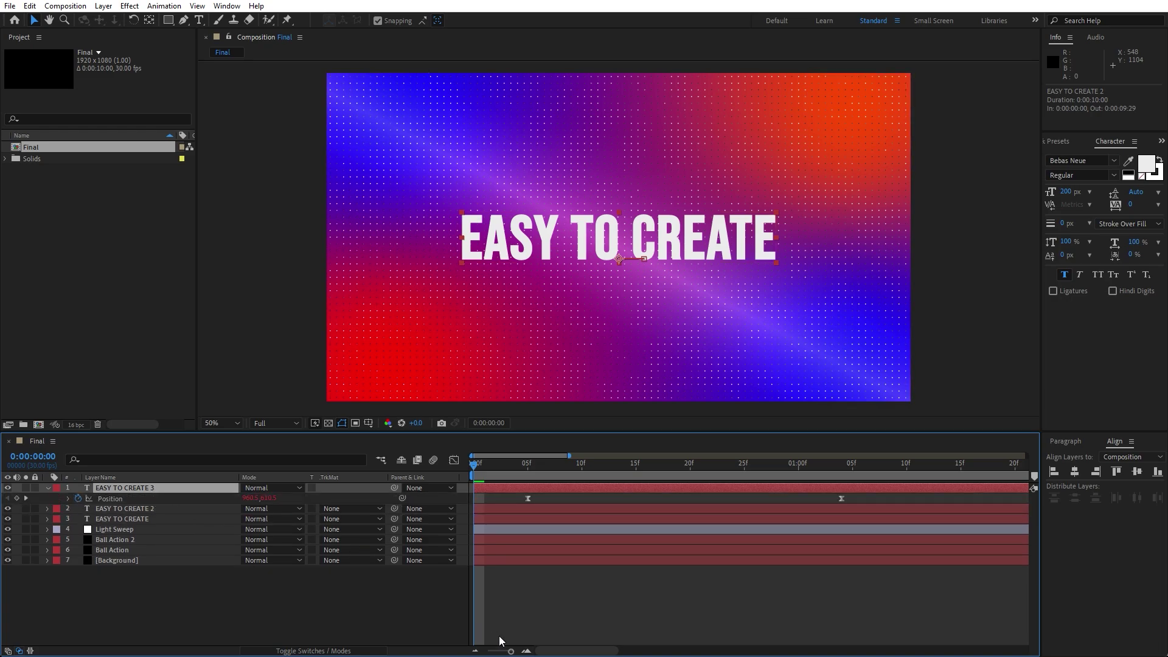
left_click_drag(510, 652, 503, 652)
left_click_drag(624, 494, 513, 498)
left_click(48, 488)
- Duplicate EASY TO CREATE 3 and shift the new copy's Position keyframes so the first sits at frame 15
left_click(132, 489)
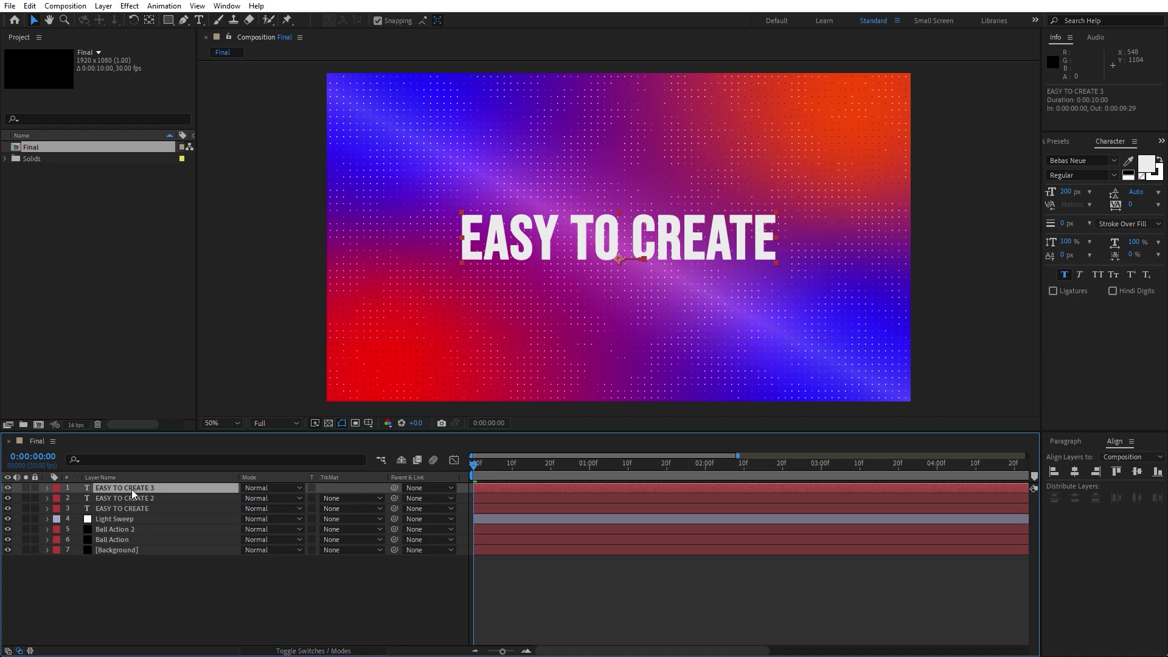
key("ctrl+d")
mouse_move(503, 652)
left_mouse_down()
mouse_move(521, 653)
mouse_move(510, 651)
left_mouse_up()
key("p")
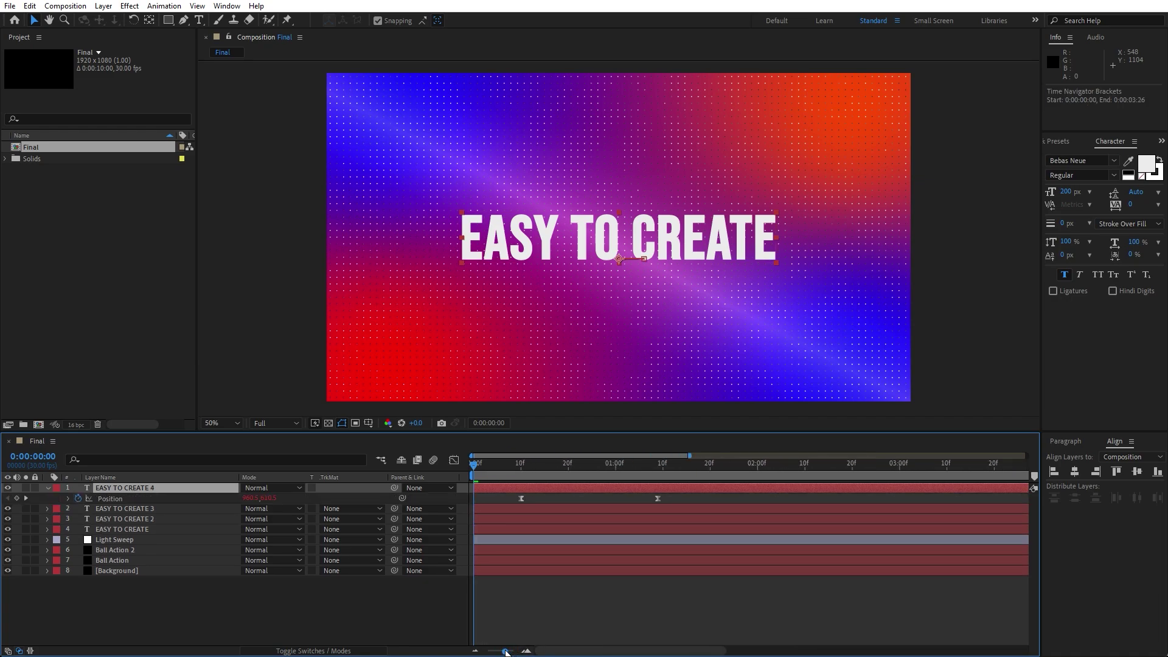
left_click_drag(671, 499, 547, 501)
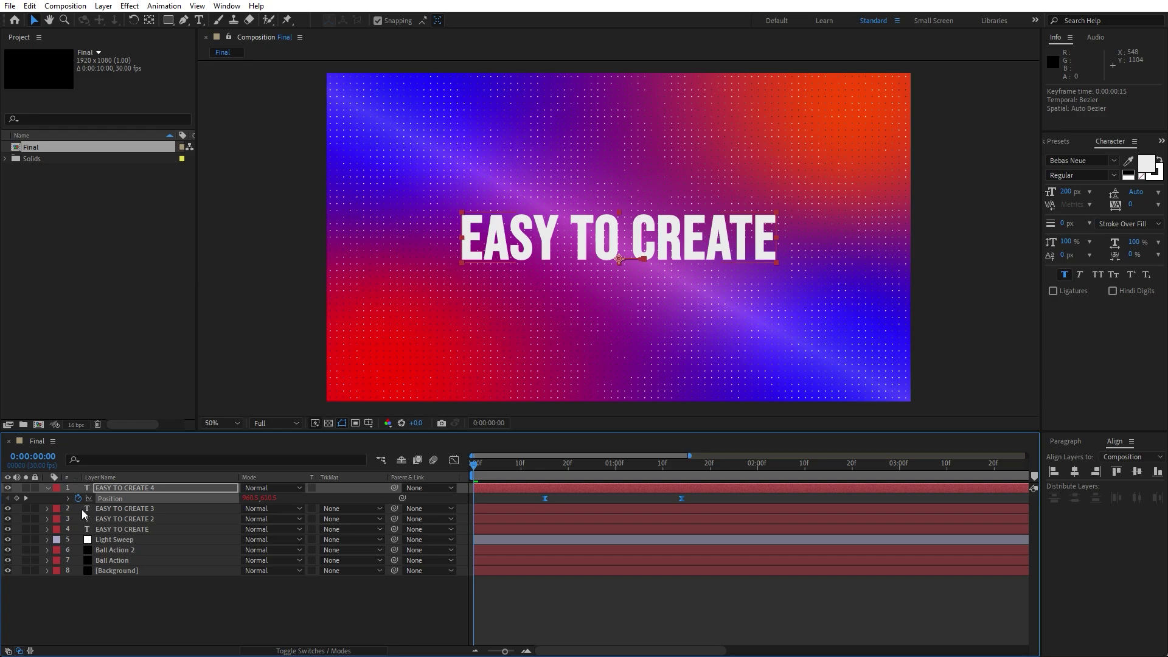
left_click(47, 488)
- Reverse the text layers' stacking order with EASY TO CREATE on top, and apply the Fill effect to the three copies below it
mouse_move(137, 520)
left_mouse_down()
mouse_move(148, 490)
mouse_move(152, 525)
left_mouse_up()
left_click(145, 499)
left_click(134, 498, "shift")
left_click(1056, 141)
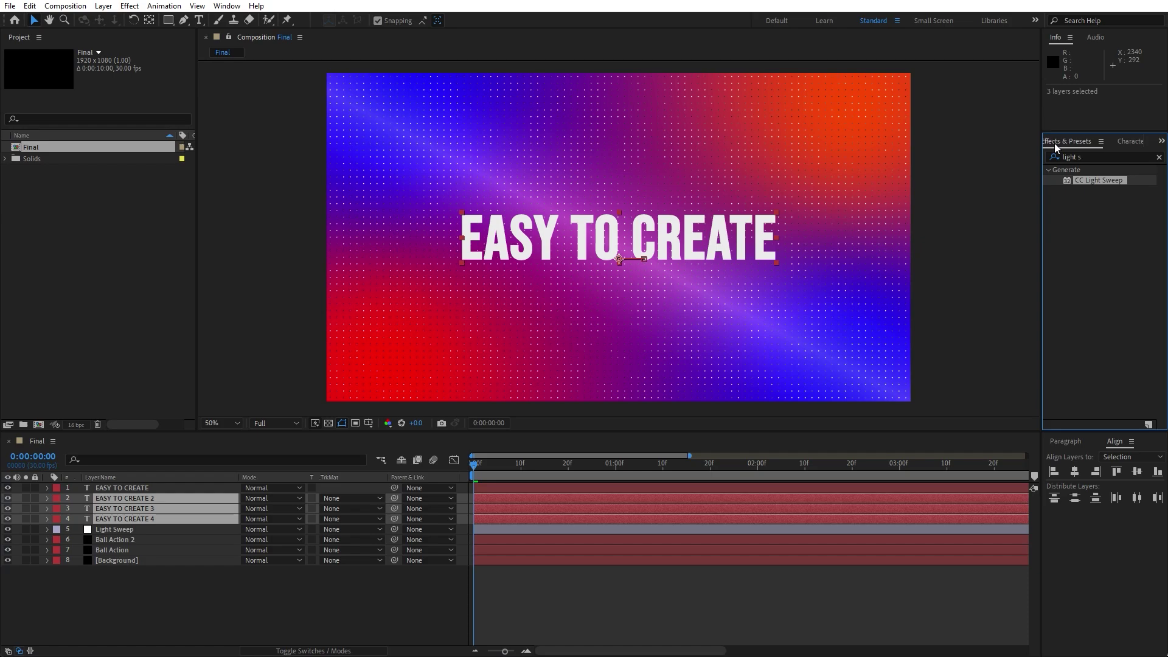
left_click(1089, 157)
type("fill")
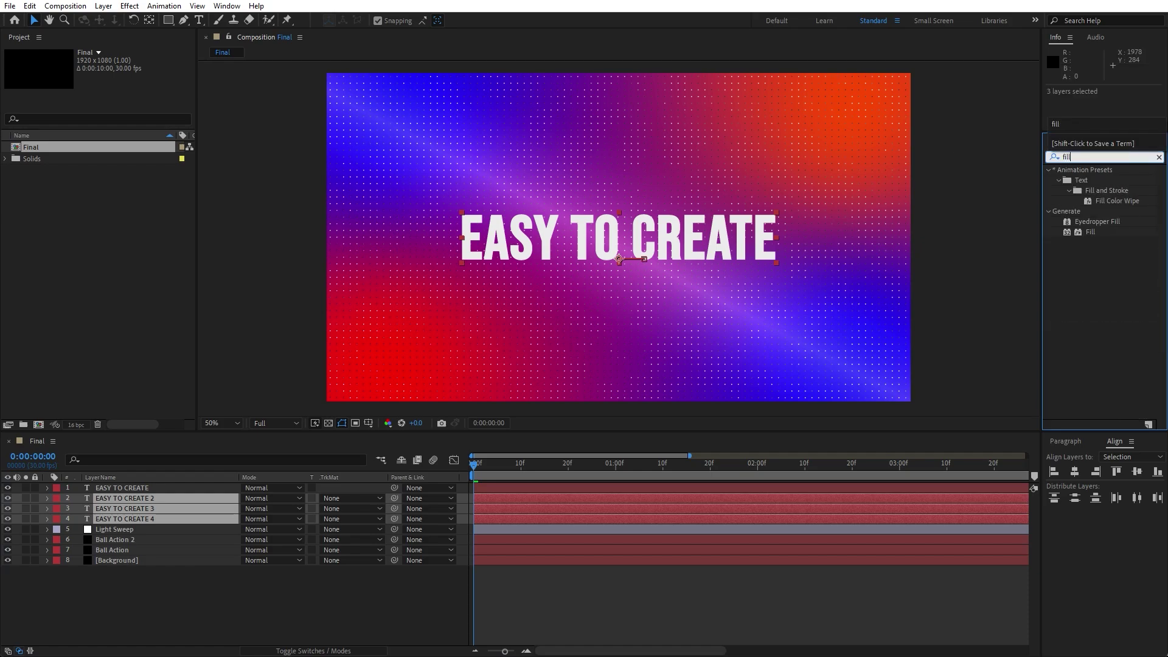
double_click(1088, 232)
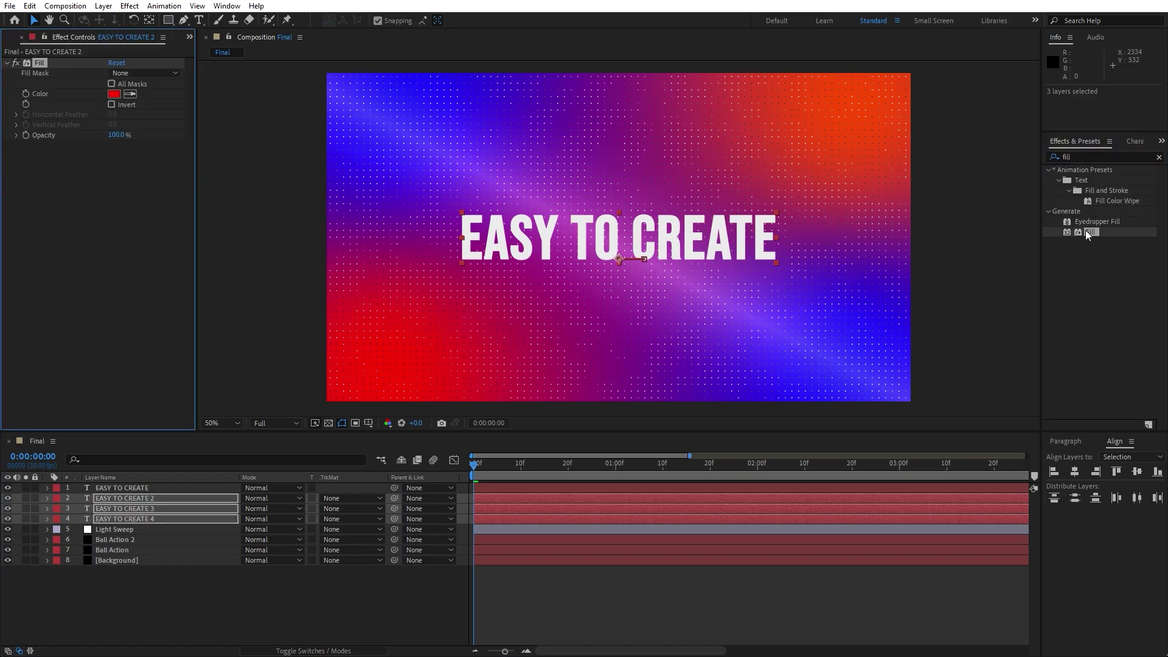
left_click(119, 604)
- Set the Fill color of EASY TO CREATE 3 to orange FF6C00
left_click(152, 499)
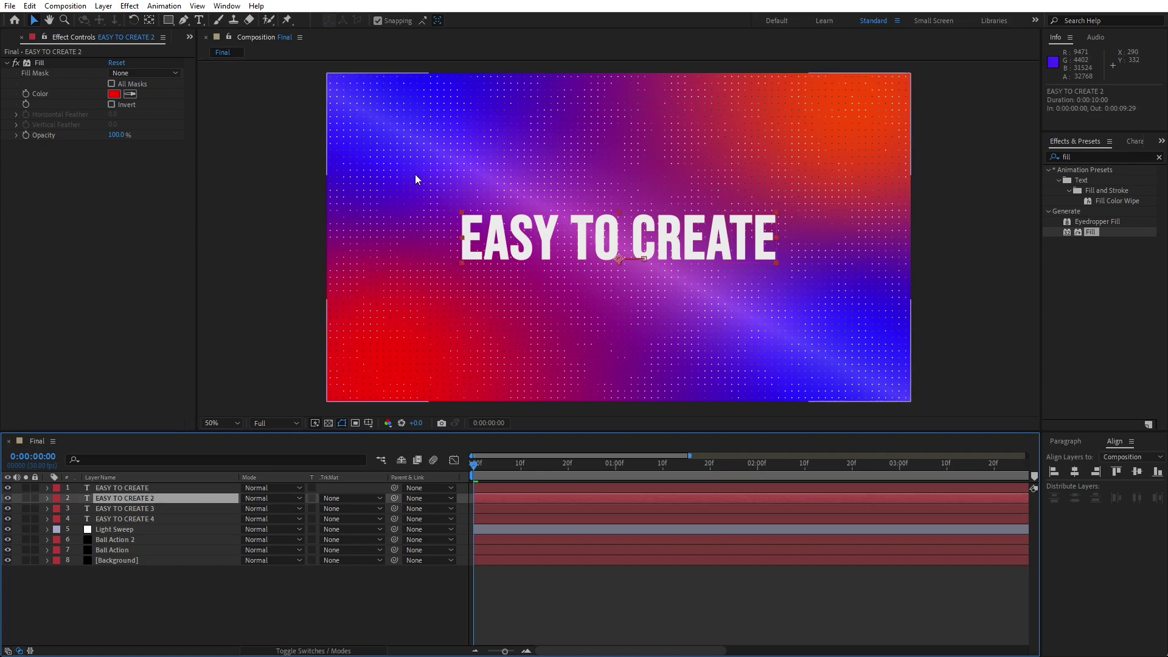
left_click(135, 511)
left_click(115, 94)
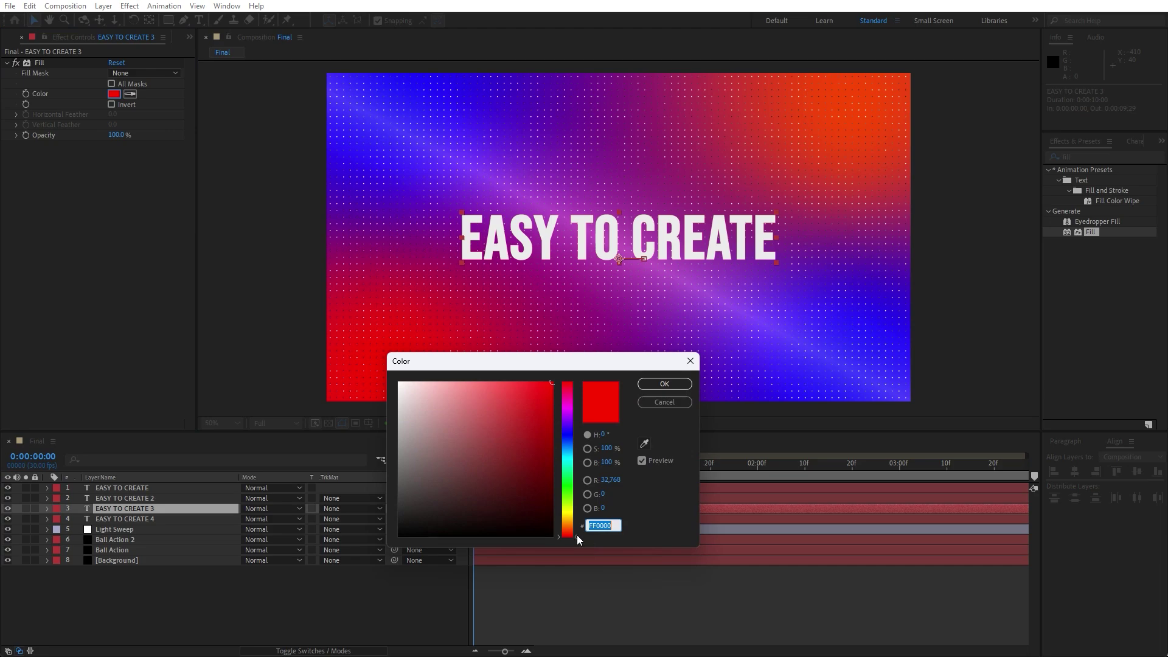
left_click(568, 527)
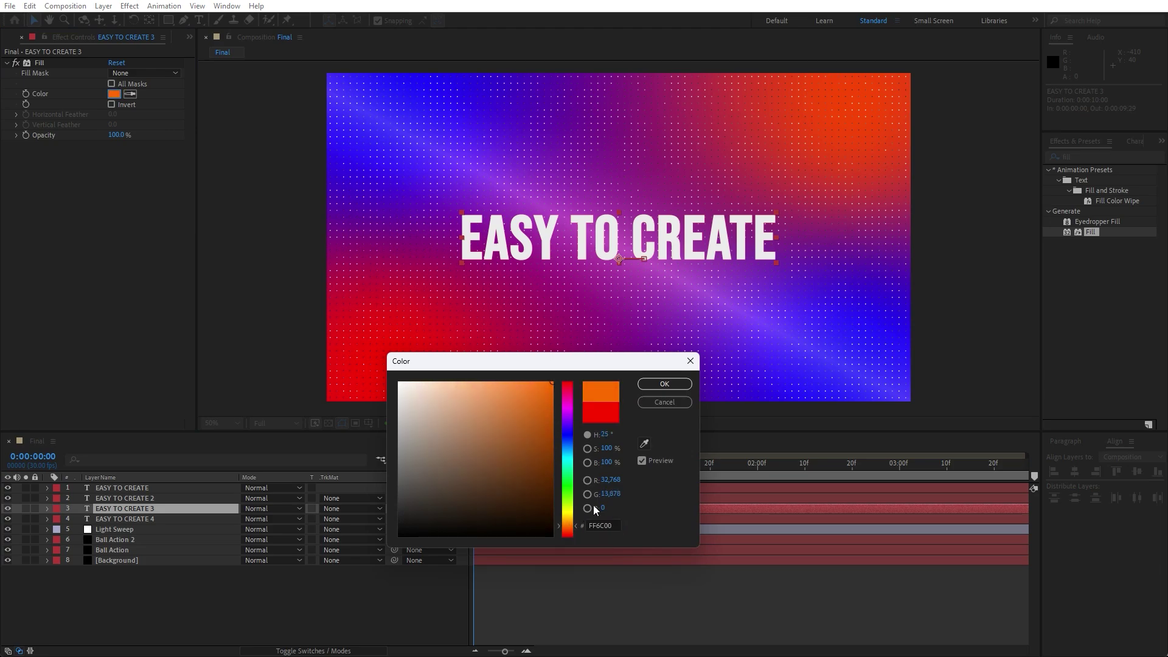
left_click(664, 384)
- Set the Fill color of EASY TO CREATE 4 to blue, about 0030FF, and preview the layered text animation
left_click(153, 520)
left_click(114, 94)
left_click(567, 438)
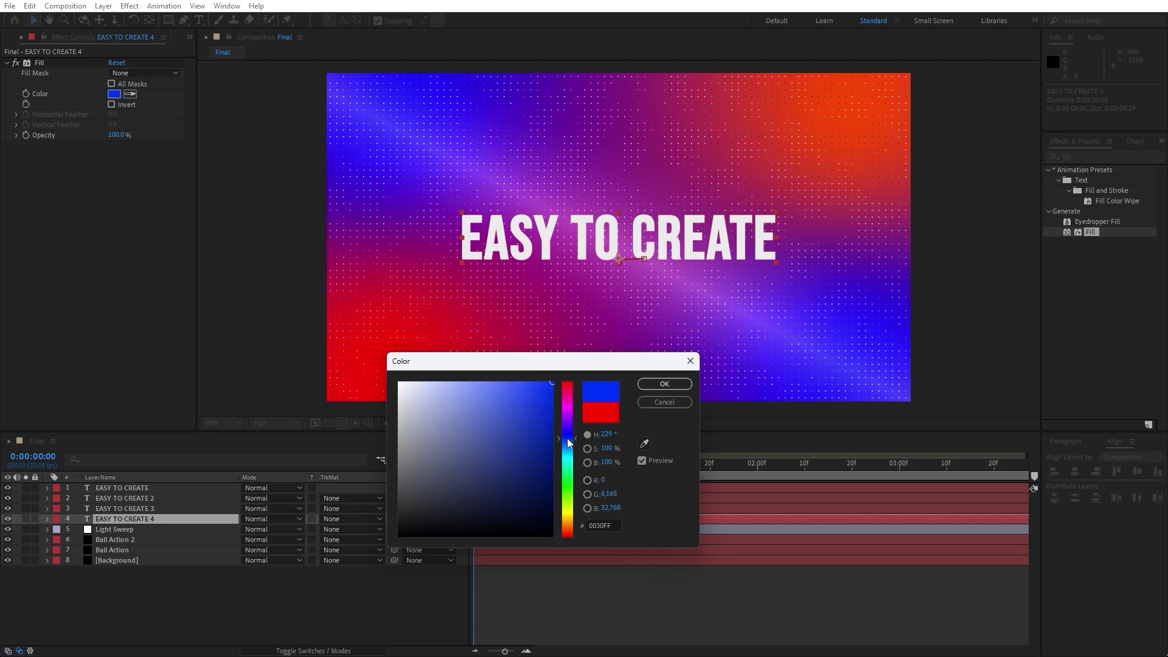
left_click(665, 384)
left_click(346, 607)
key("space")
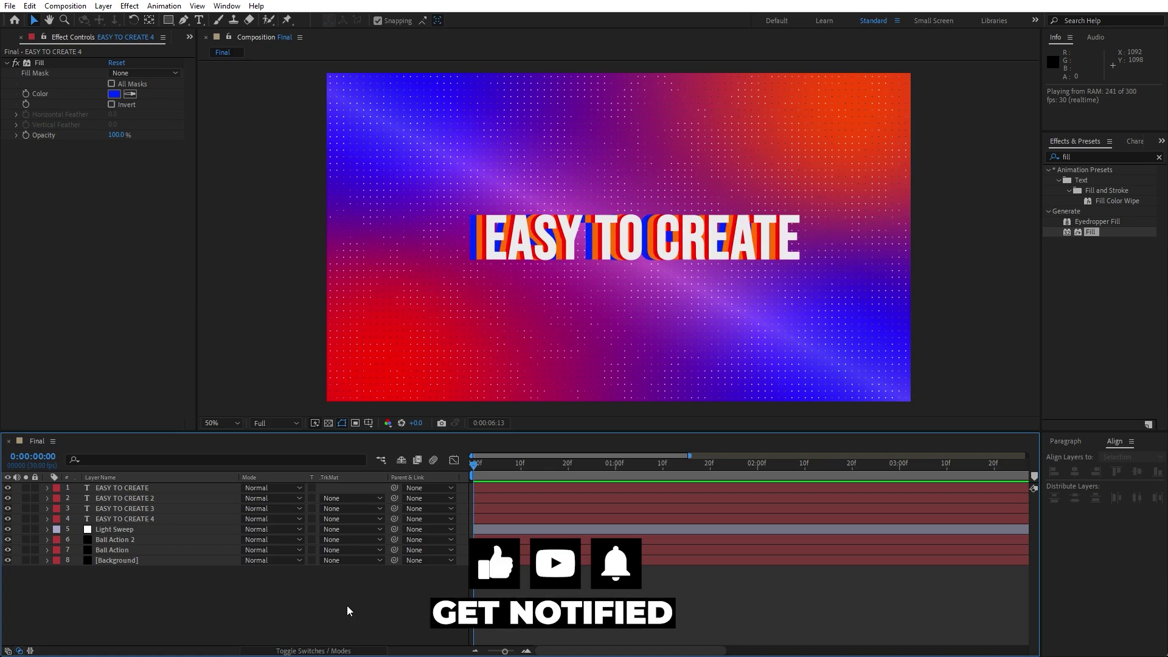
- Pre-compose the four EASY TO CREATE text layers into a composition named Text + Elements
left_click_drag(498, 468, 544, 466)
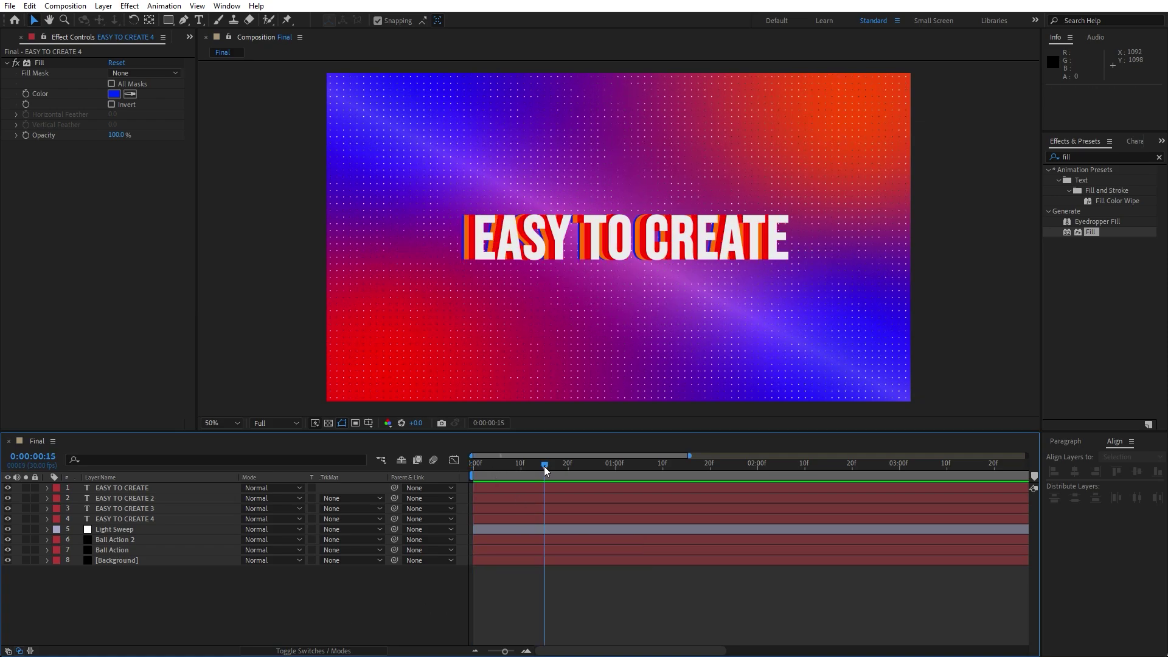
left_click(138, 518)
left_click(122, 487, "shift")
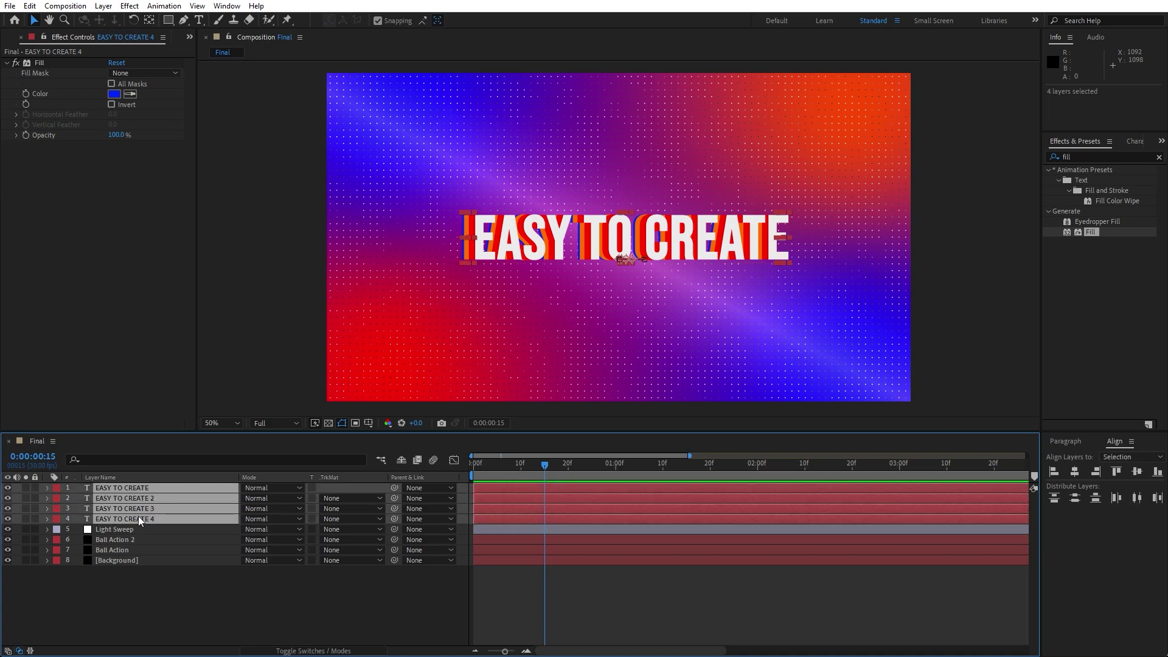
right_click(138, 516)
left_click(184, 443)
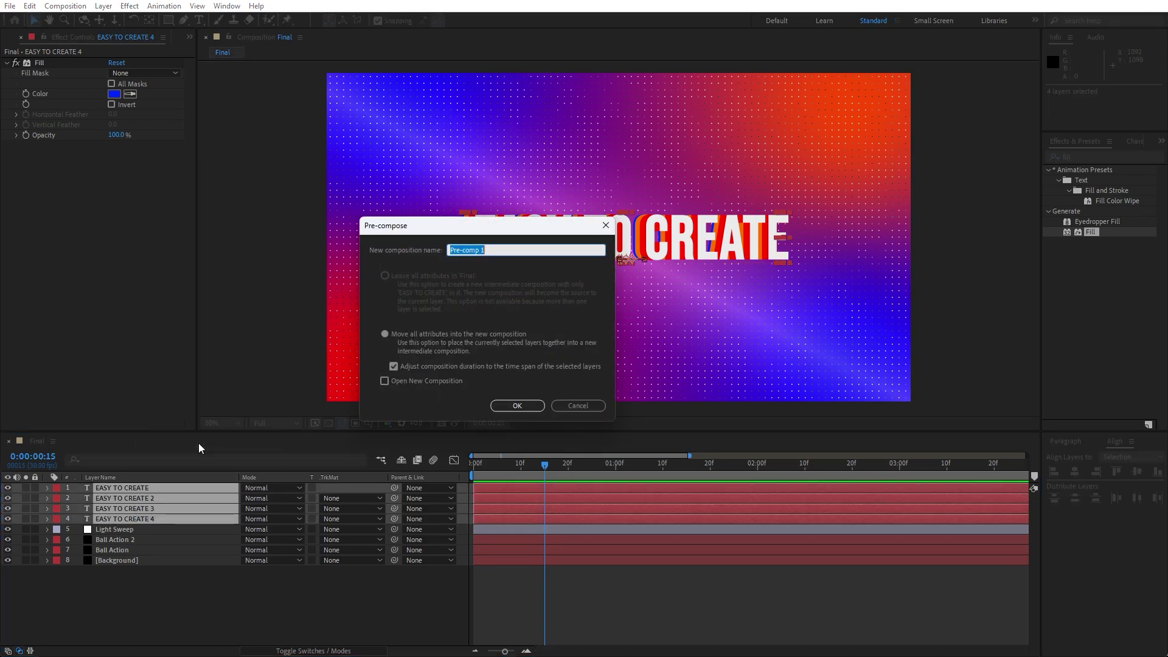
type("Text + Elements")
left_click(523, 405)
- Set the Text + Elements layer's Position to 915.0, 540.0
left_click(152, 492)
key("p")
left_click_drag(253, 502, 225, 501)
left_click(200, 578)
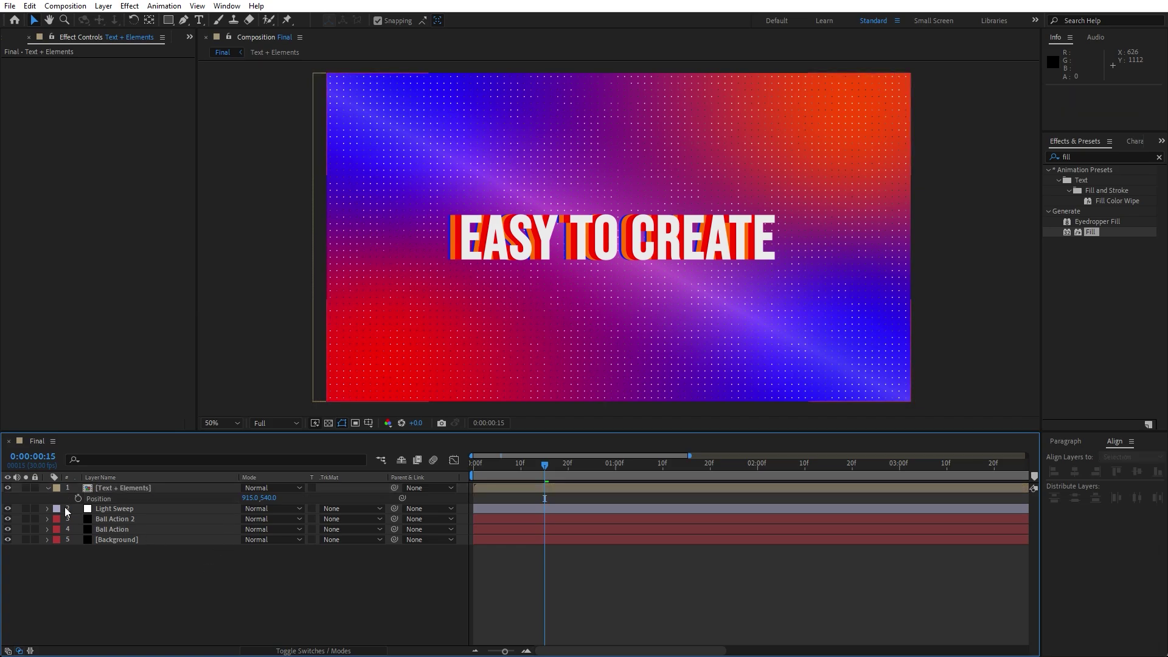
left_click(47, 488)
- Duplicate the Text + Elements layer and rename the lower copy Shadows
left_click(130, 488)
key("ctrl+d")
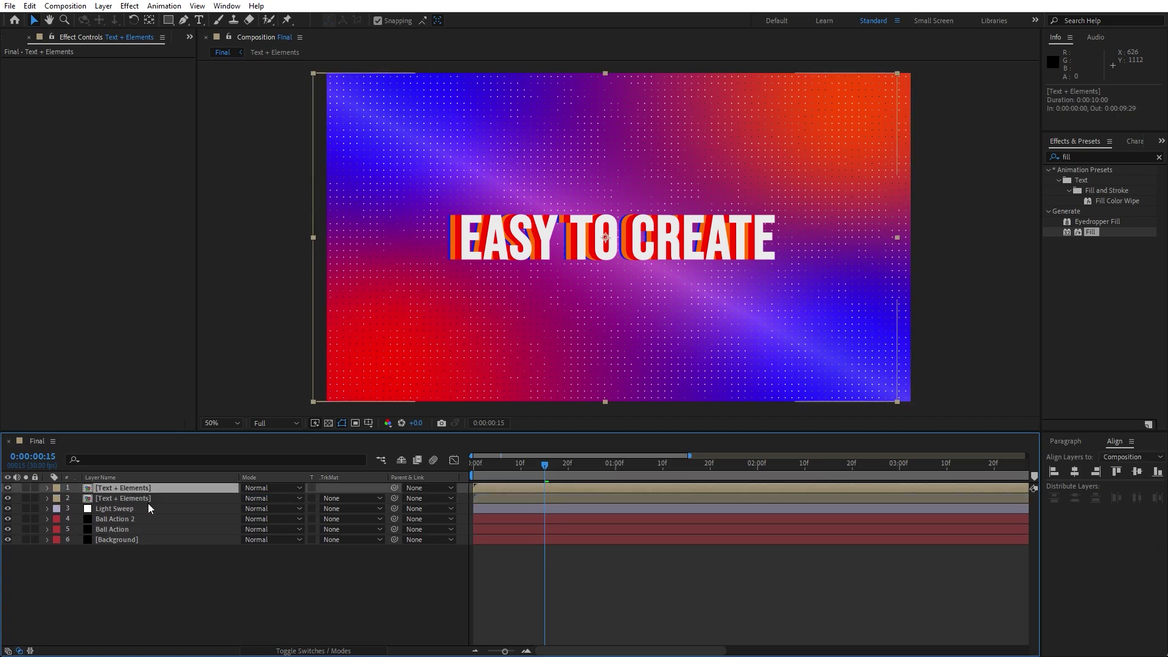
left_click(133, 501)
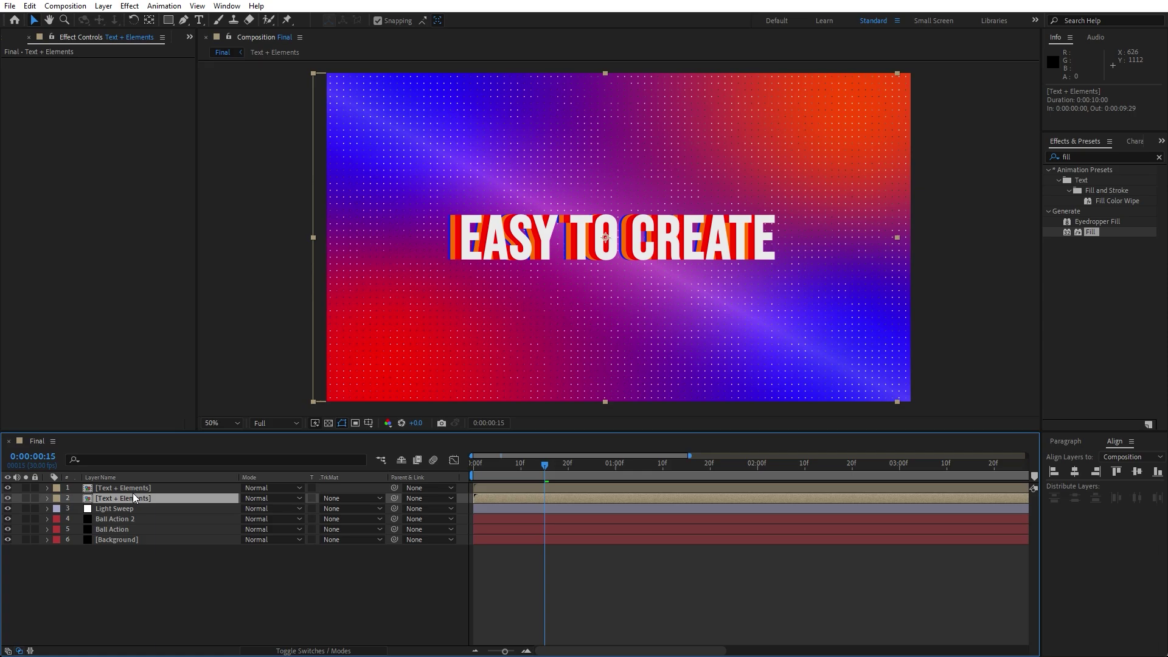
key("Return")
type("Shda")
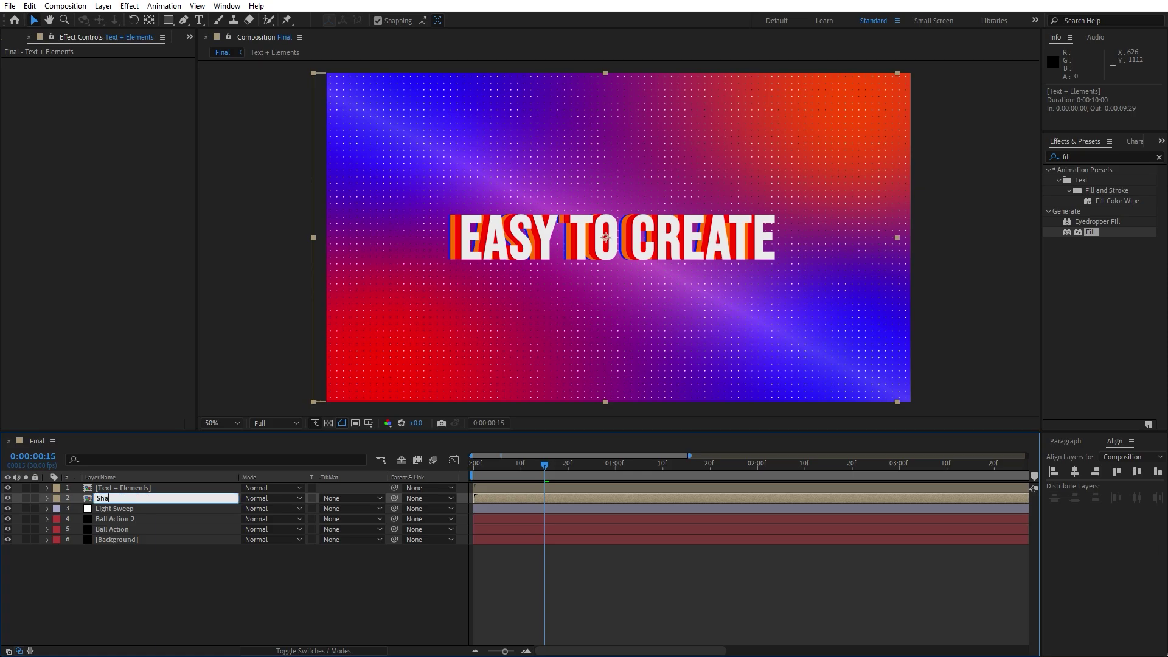
type("ows")
key("Return")
left_click(116, 540)
left_click(116, 508)
- Apply a Fill effect to the Shadows layer and set its Color to black, 000000
left_click(135, 502)
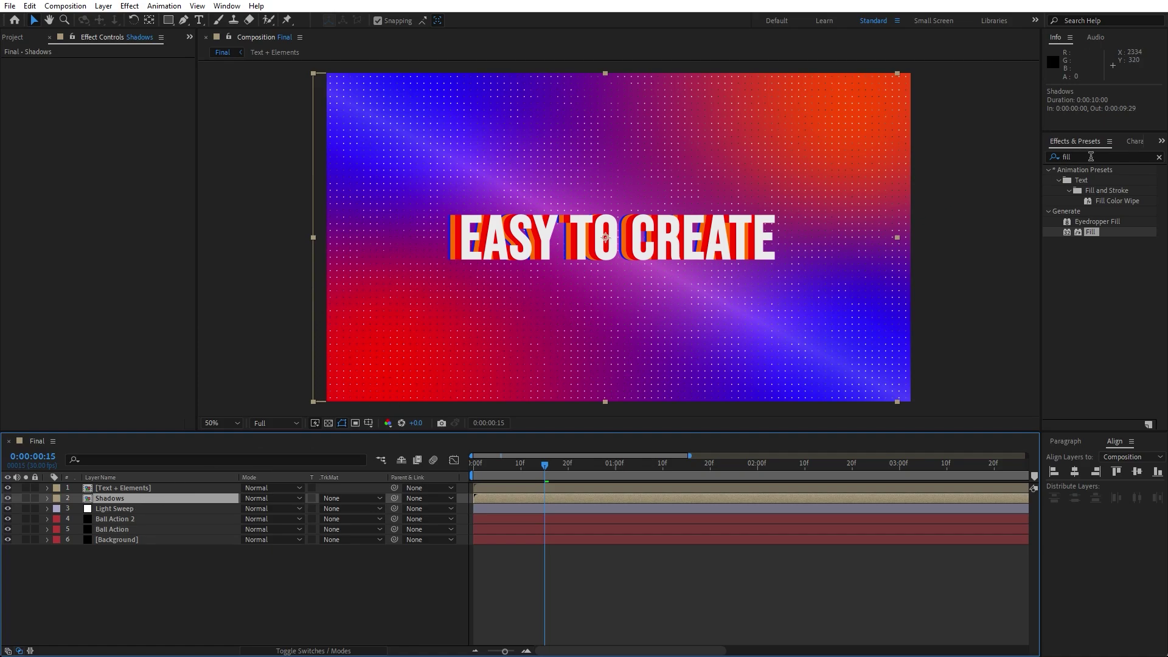
left_click_drag(1090, 236, 98, 498)
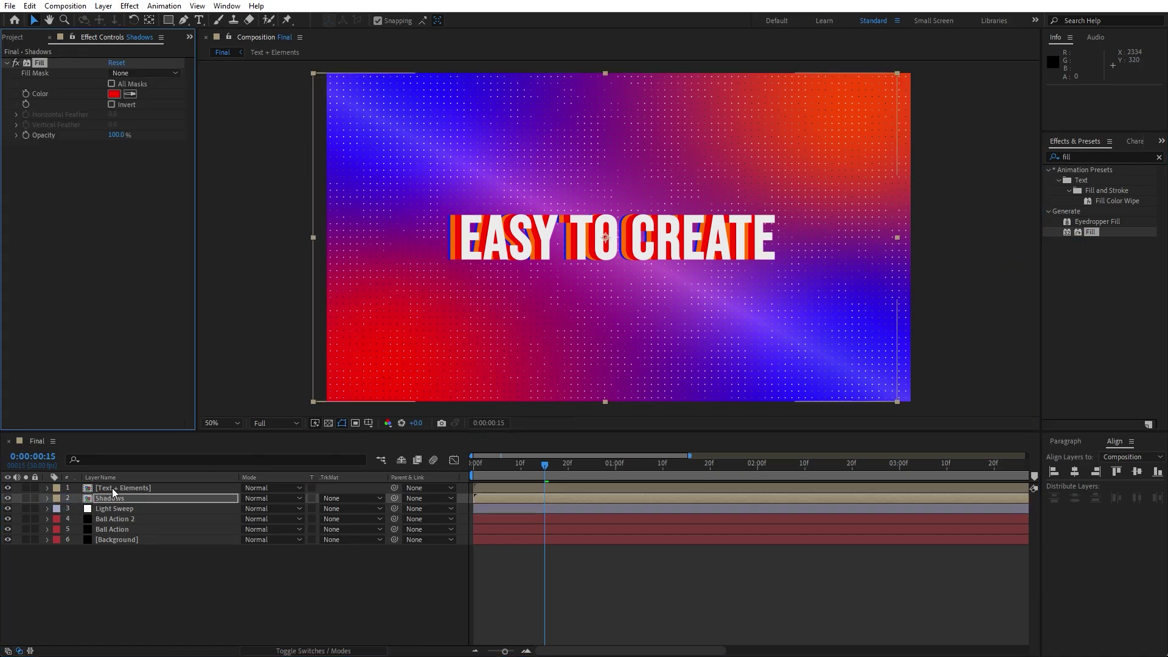
left_click(113, 94)
left_click_drag(414, 524, 368, 604)
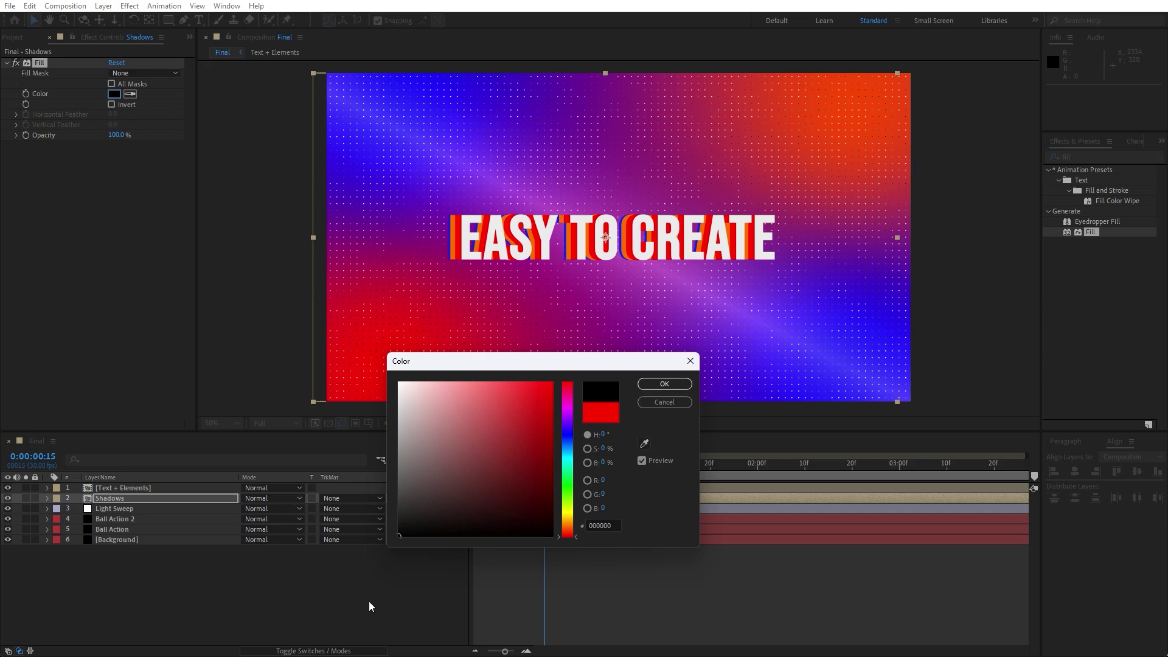
left_click(665, 387)
- Find the CC Radial Fast Blur effect and apply it to the Shadows layer
double_click(1088, 154)
type("cc rad")
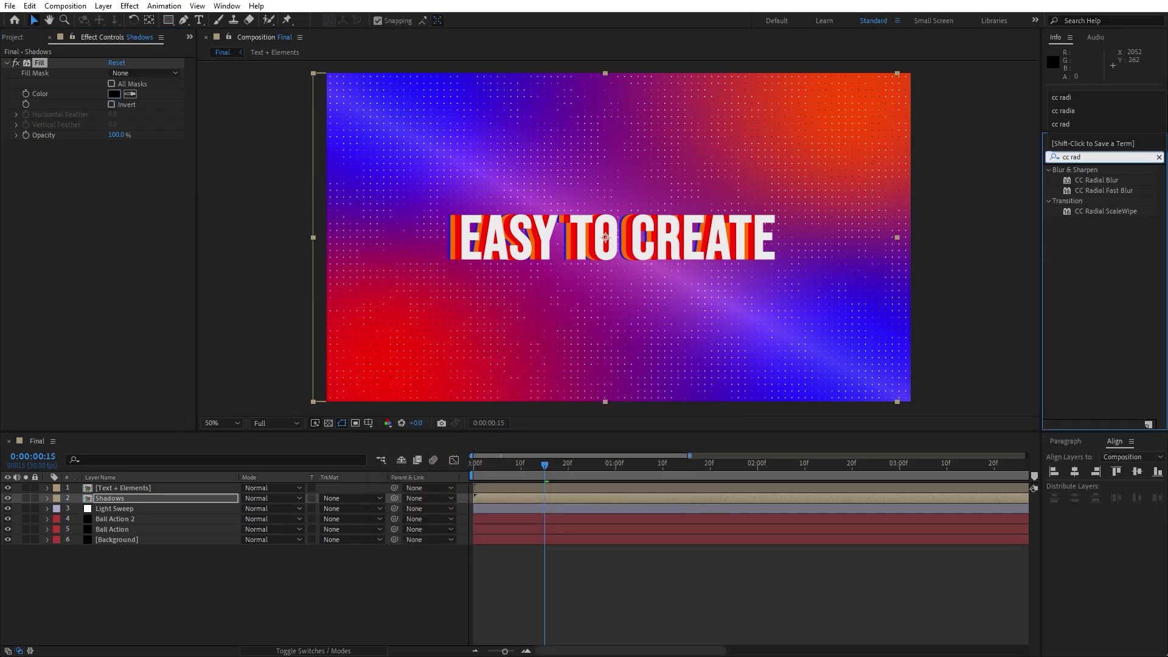
left_click_drag(1104, 190, 152, 499)
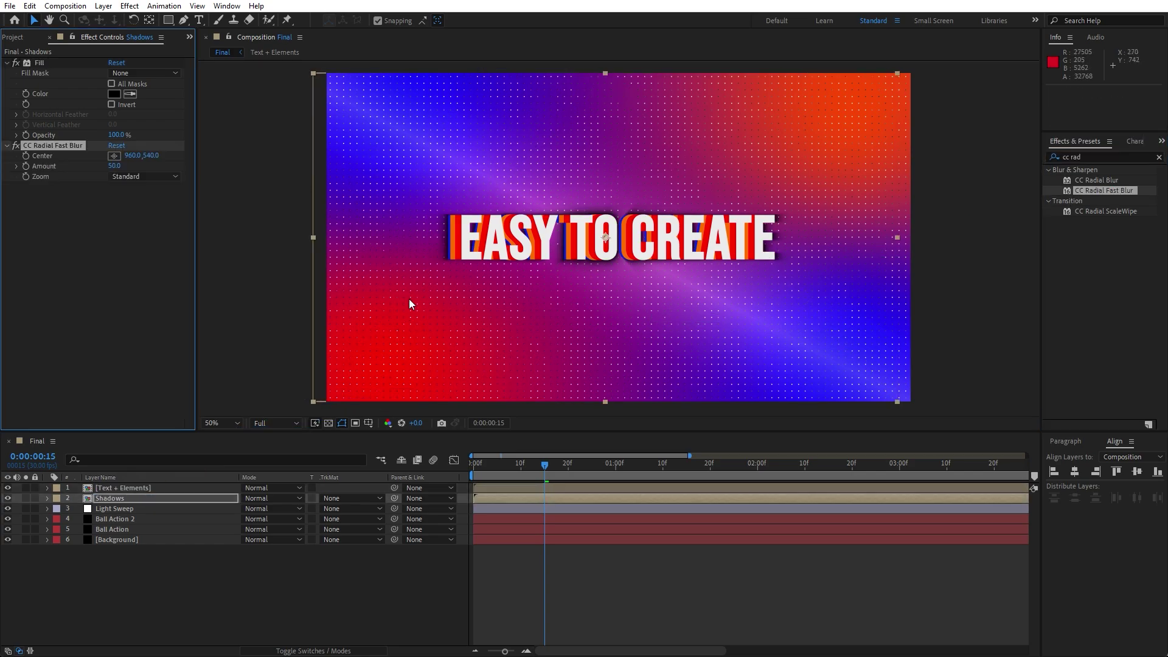
- Place the shadow blur's Center at about 209, 224, up and left of the text, and set its Amount to 88
left_click(113, 156)
left_click(414, 146)
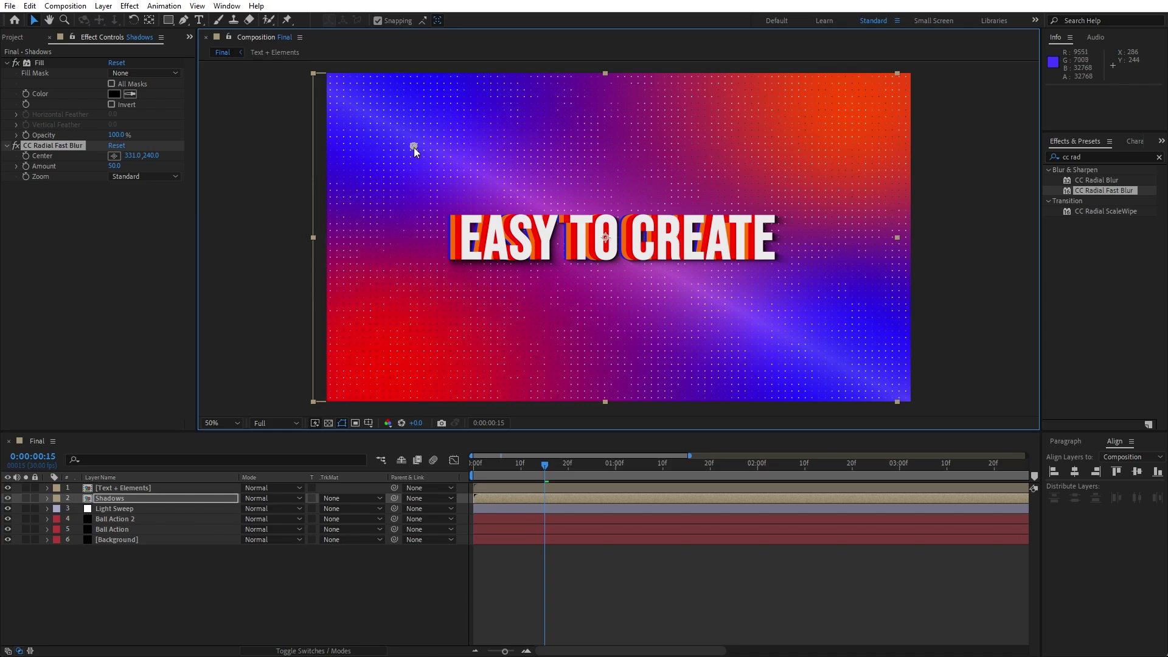
left_click_drag(413, 146, 377, 142)
left_click(114, 166)
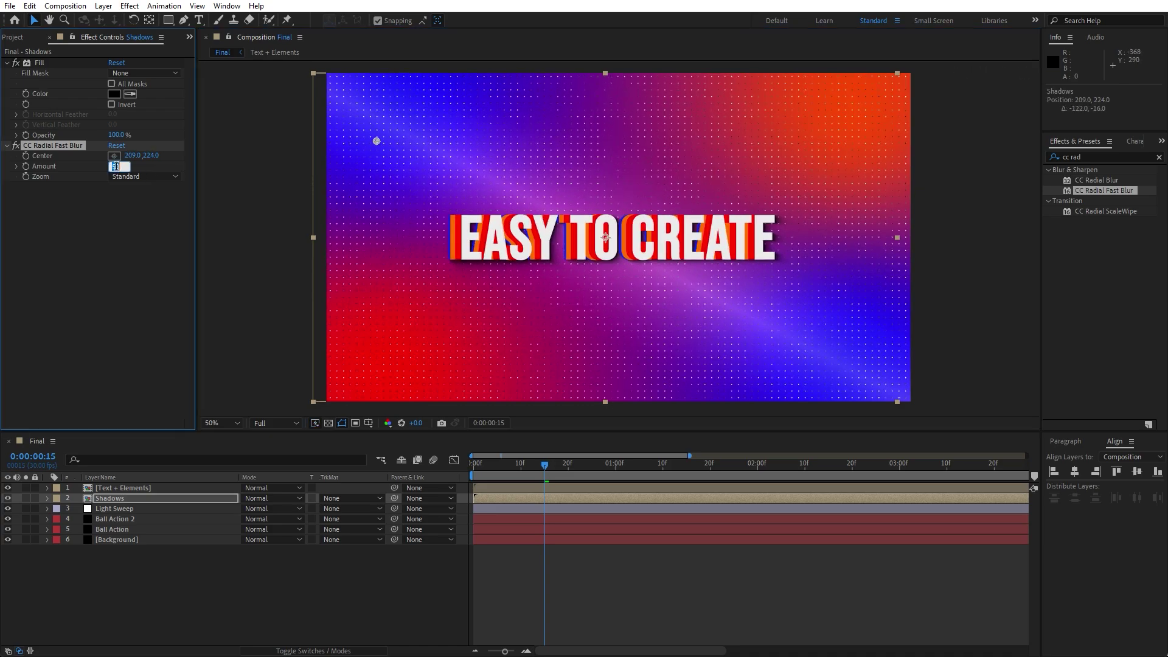
type("88")
key("Return")
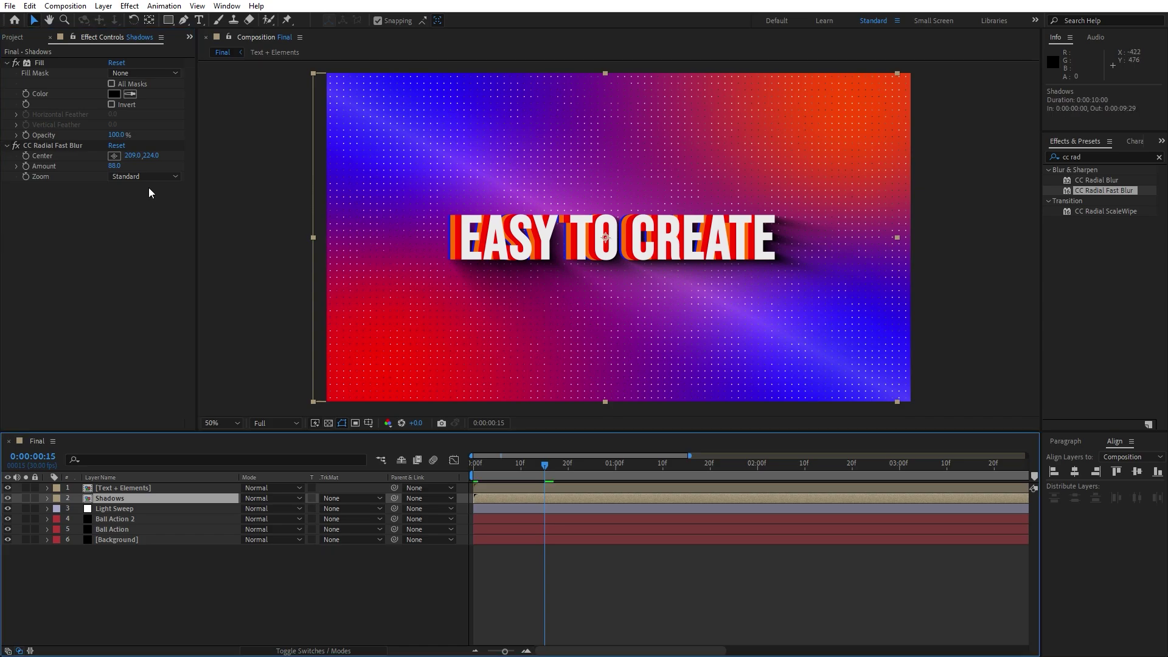
- Set the Shadows layer's Opacity to 60% and toggle its visibility off and on to compare the effect
key("t")
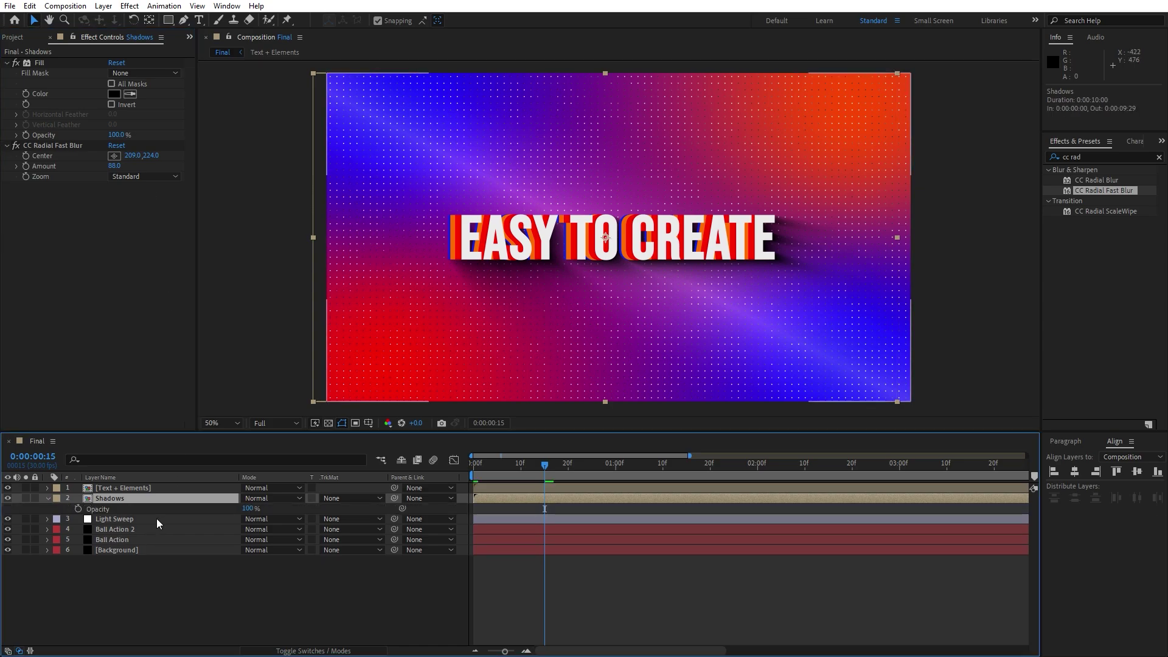
left_click(247, 509)
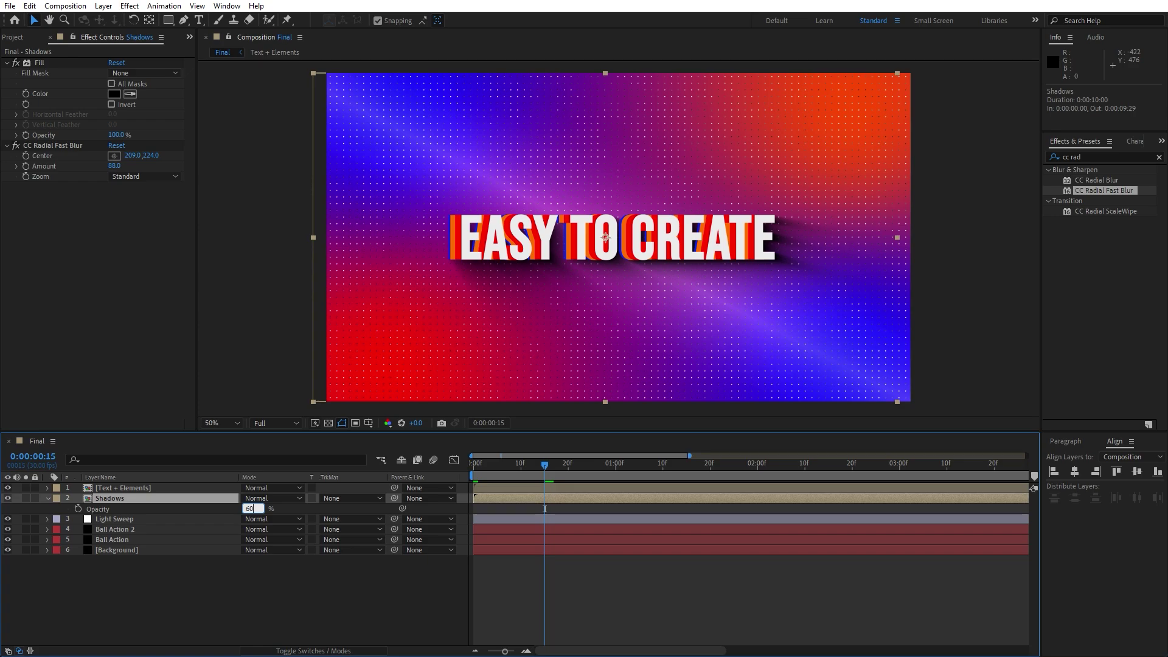
type("60")
key("Return")
mouse_move(521, 470)
left_mouse_down()
mouse_move(686, 470)
mouse_move(543, 466)
left_mouse_up()
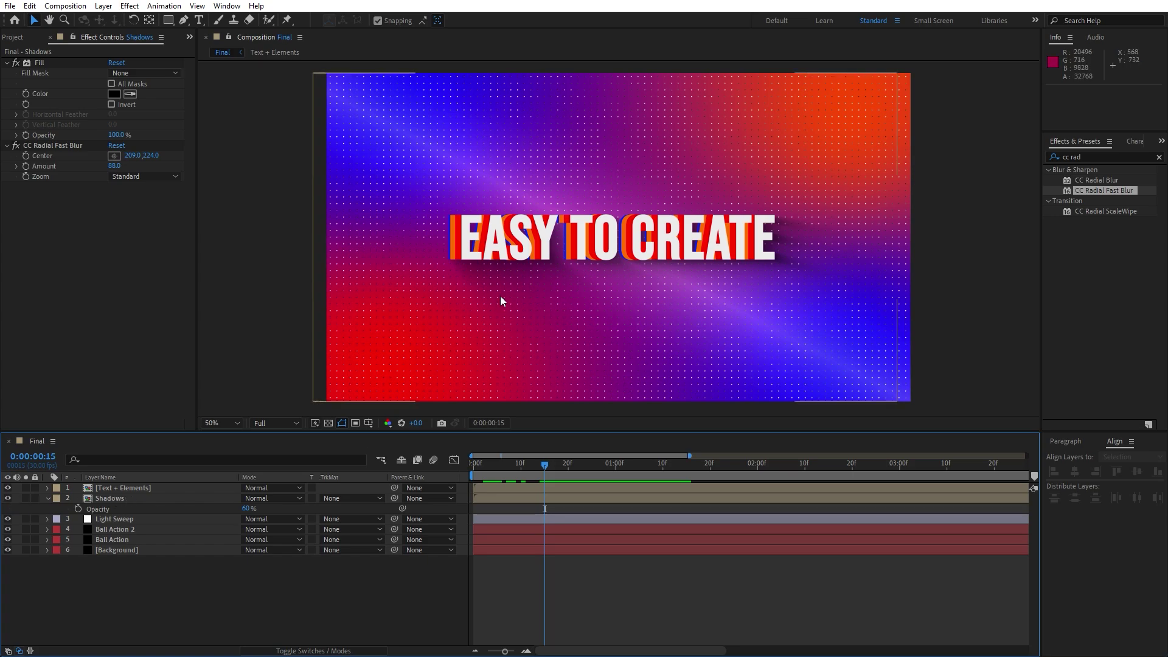
left_click(8, 499)
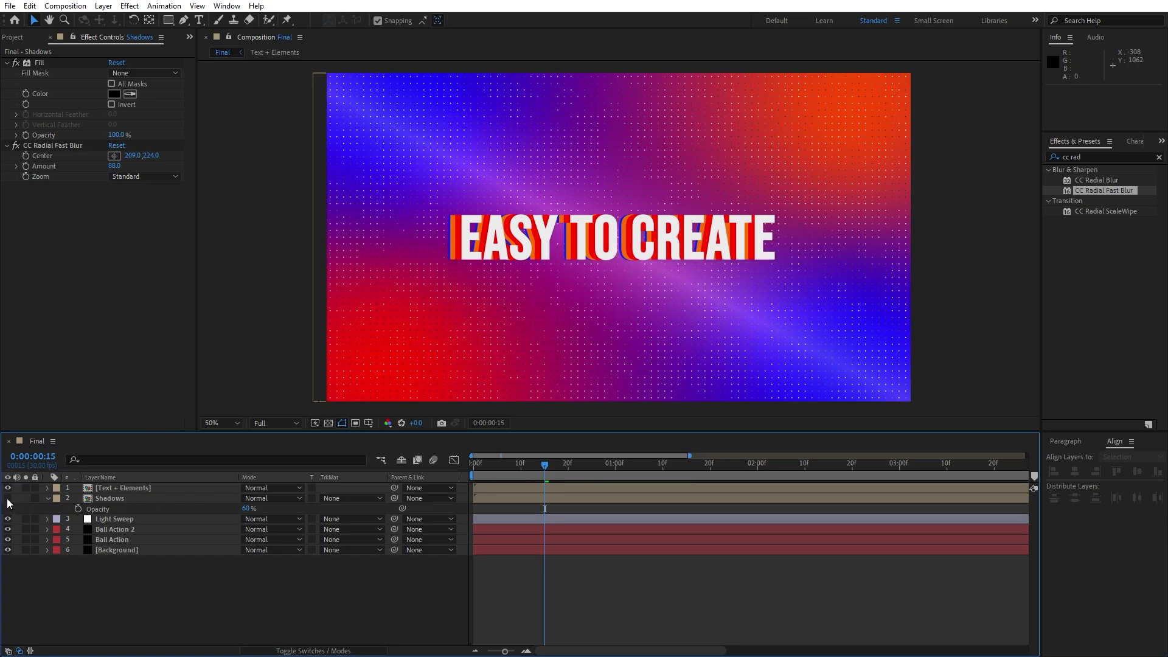
left_click(8, 499)
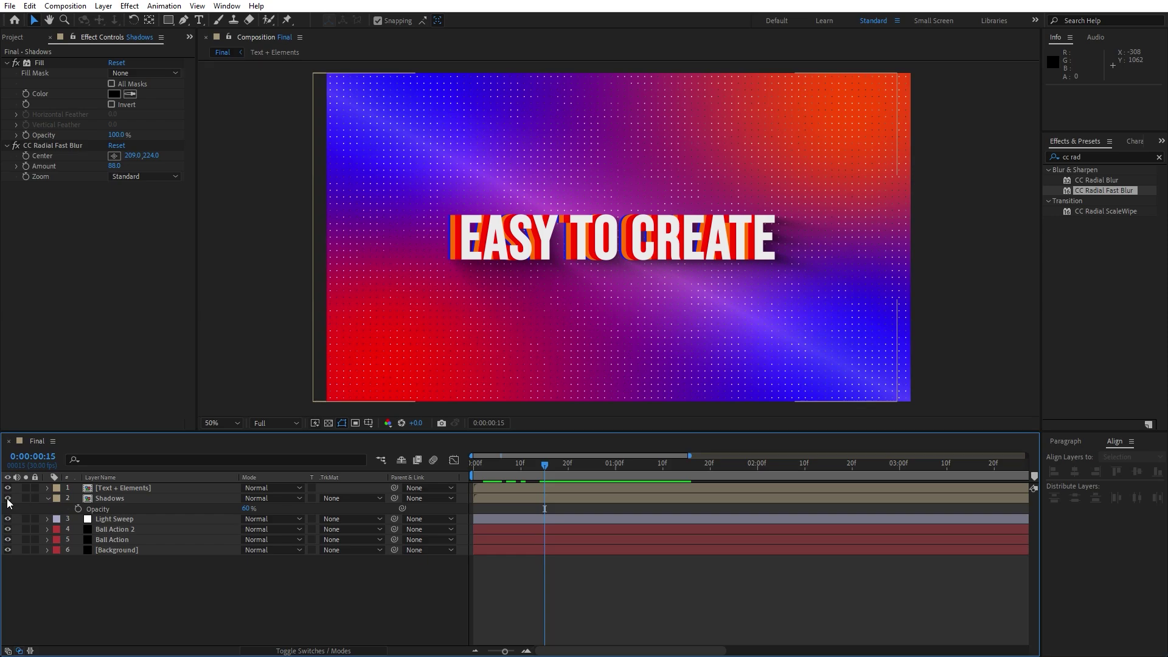
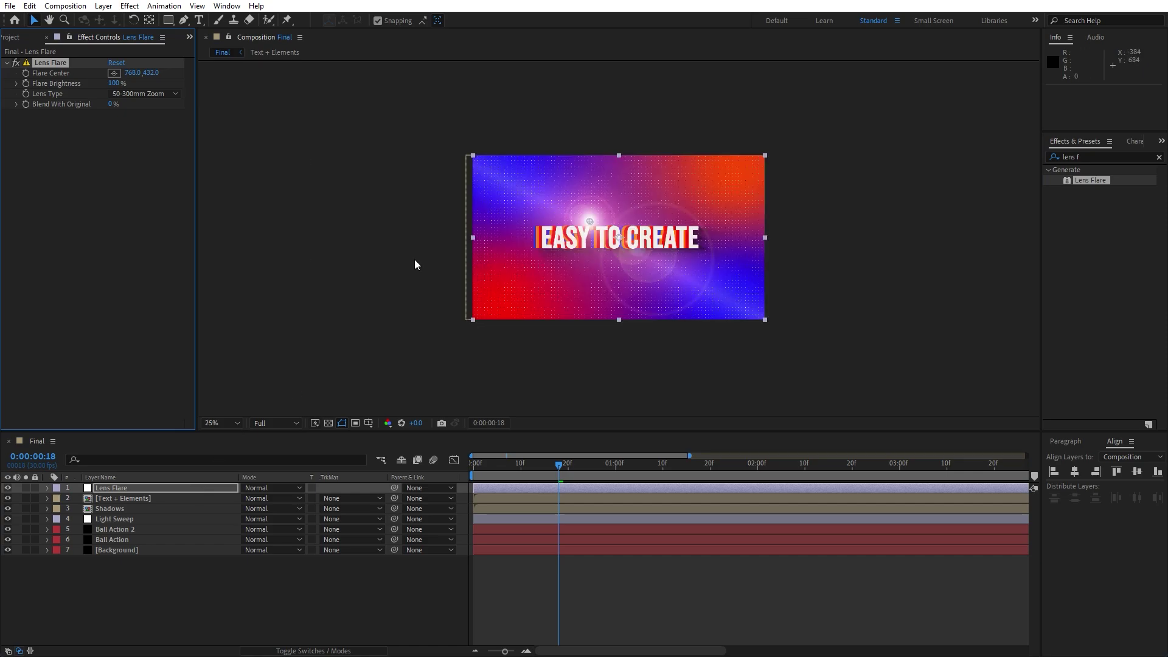
- Place the Lens Flare layer's Flare Center at about -204, -140, then duplicate the layer and place the copy's at about 2020, -80
left_click(115, 73)
left_click(442, 133)
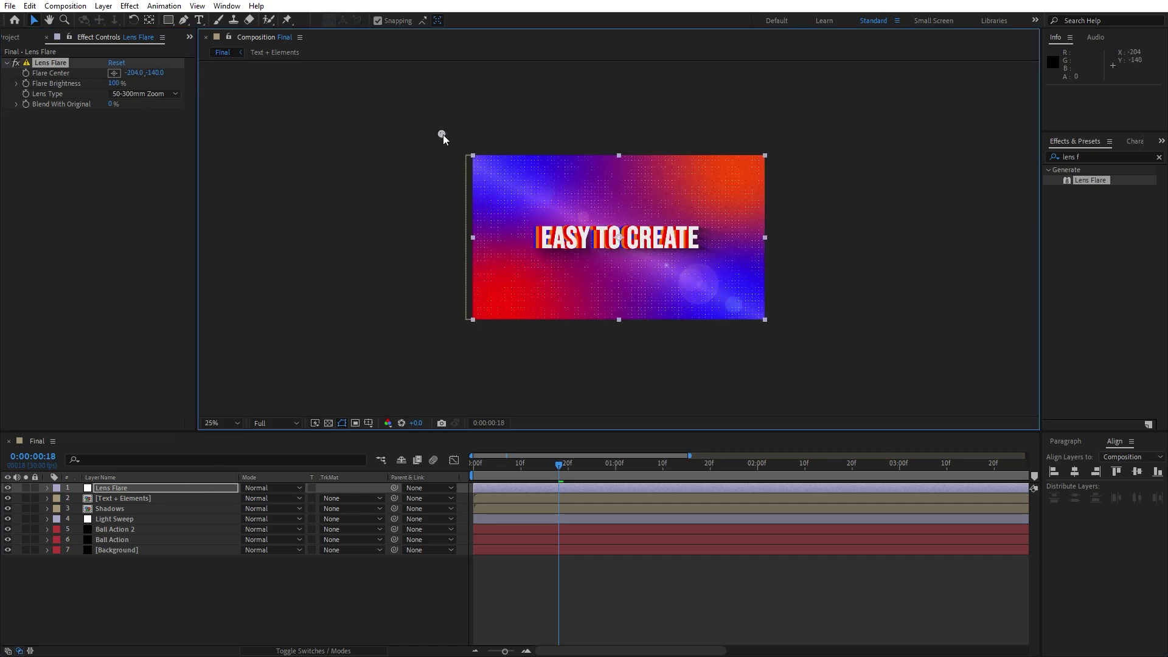
left_click(129, 486)
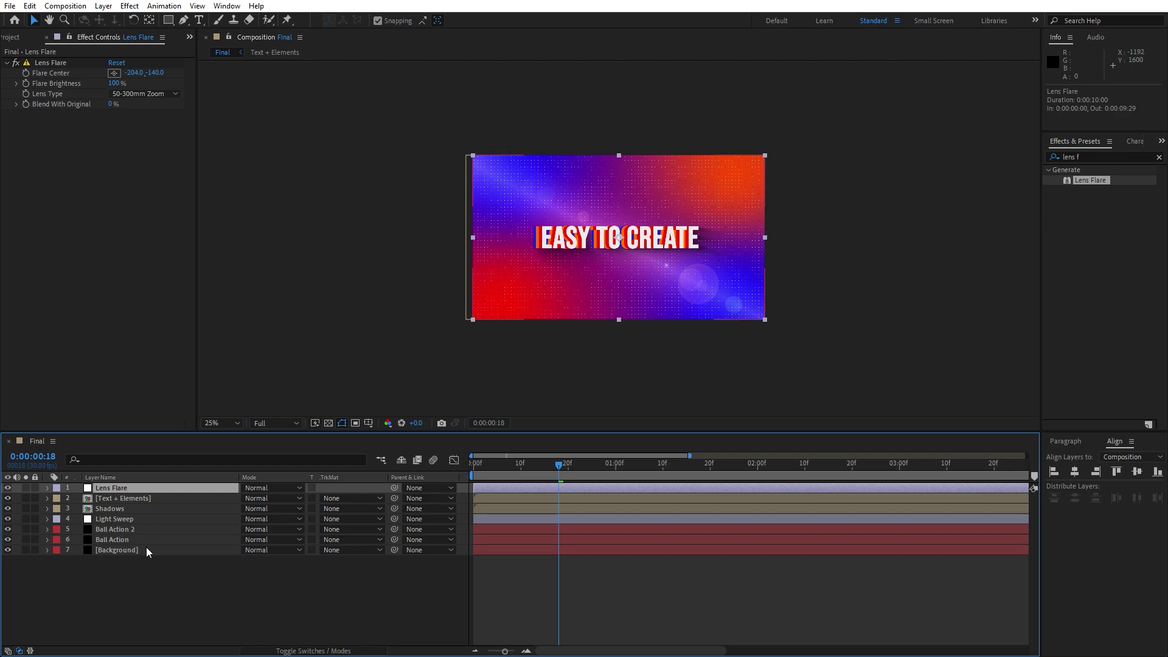
key("ctrl+d")
left_click(114, 73)
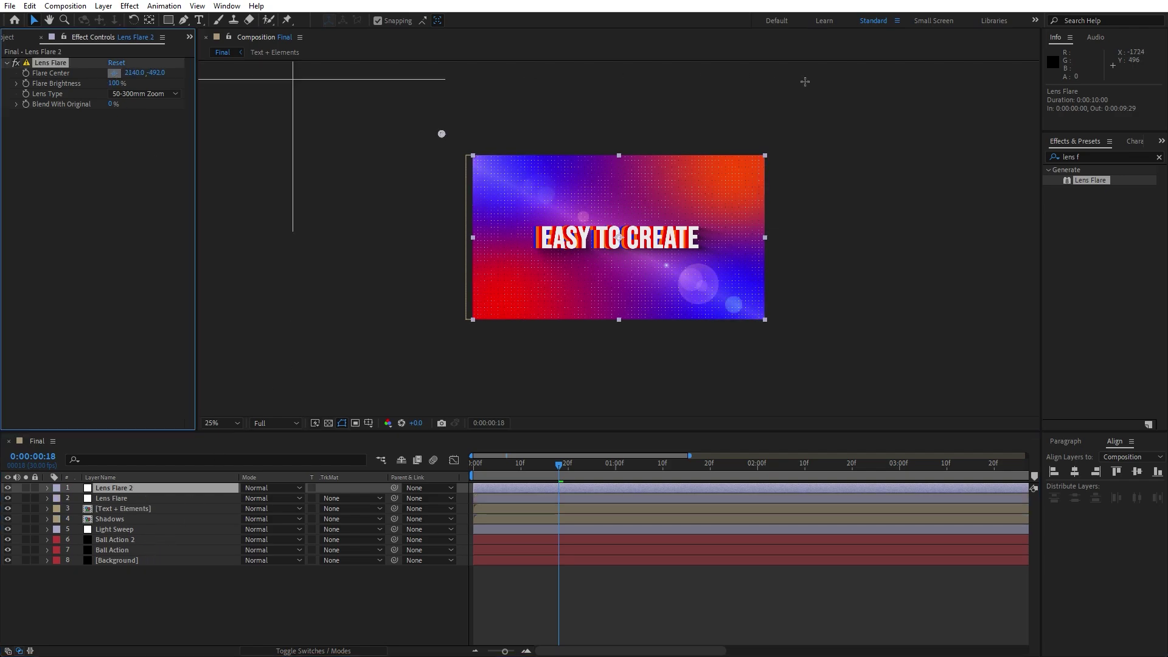
left_click(780, 143)
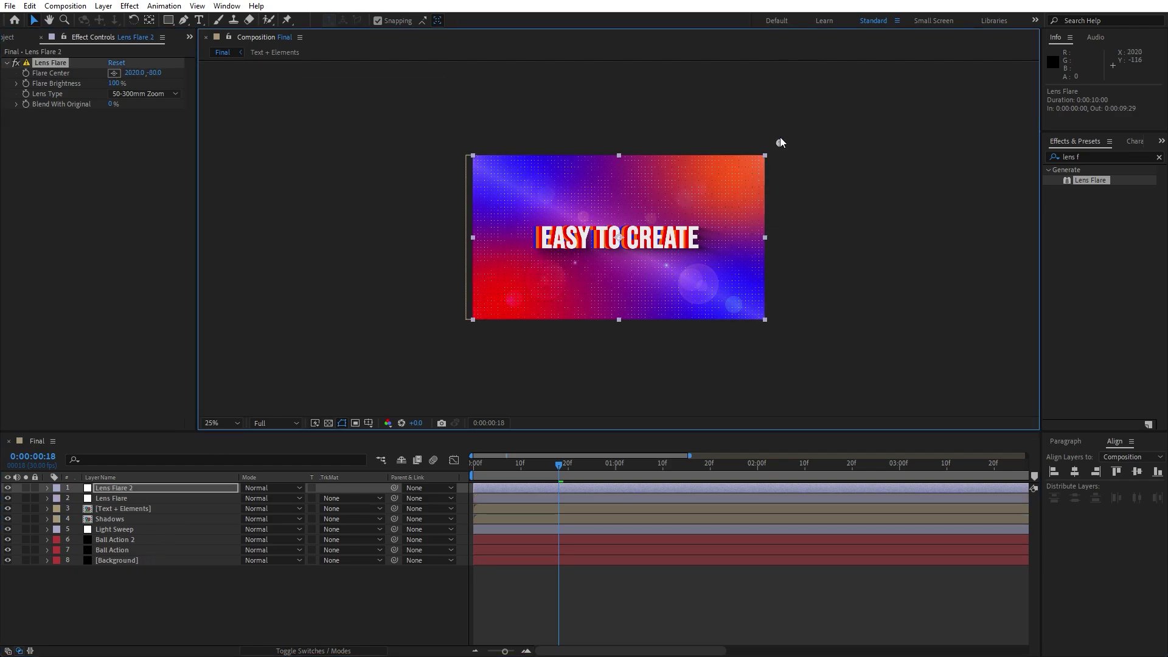
- Set the Lens Type of the Lens Flare 2 layer's effect to 35mm Prime
left_click(124, 95)
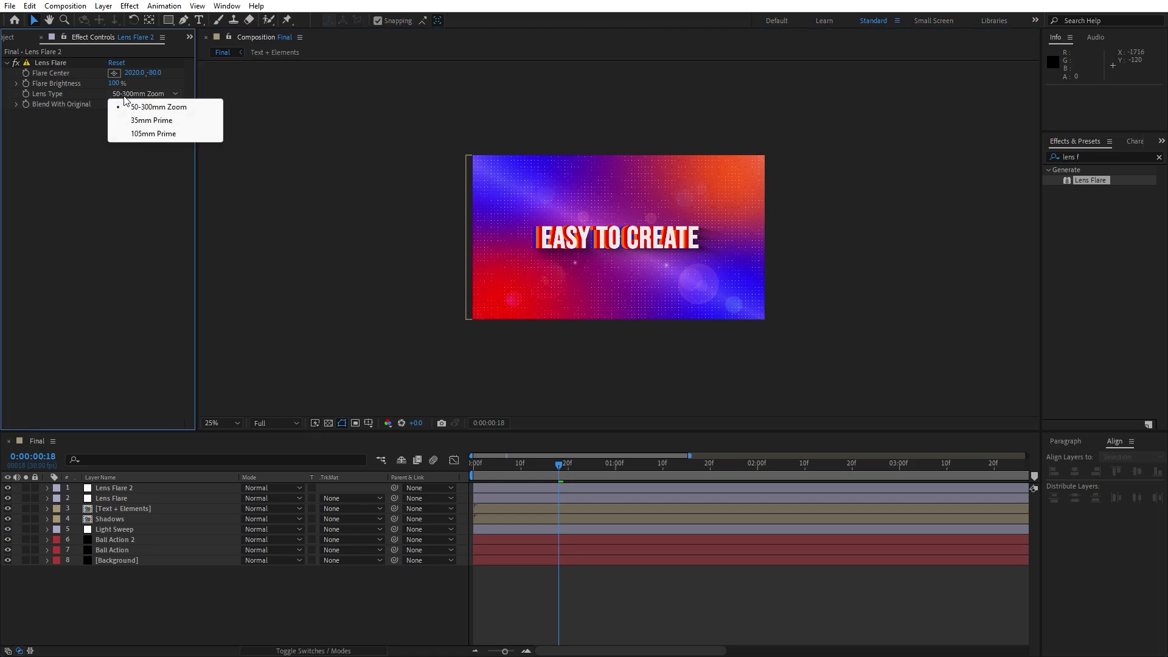
left_click(144, 121)
key("period")
key("period")
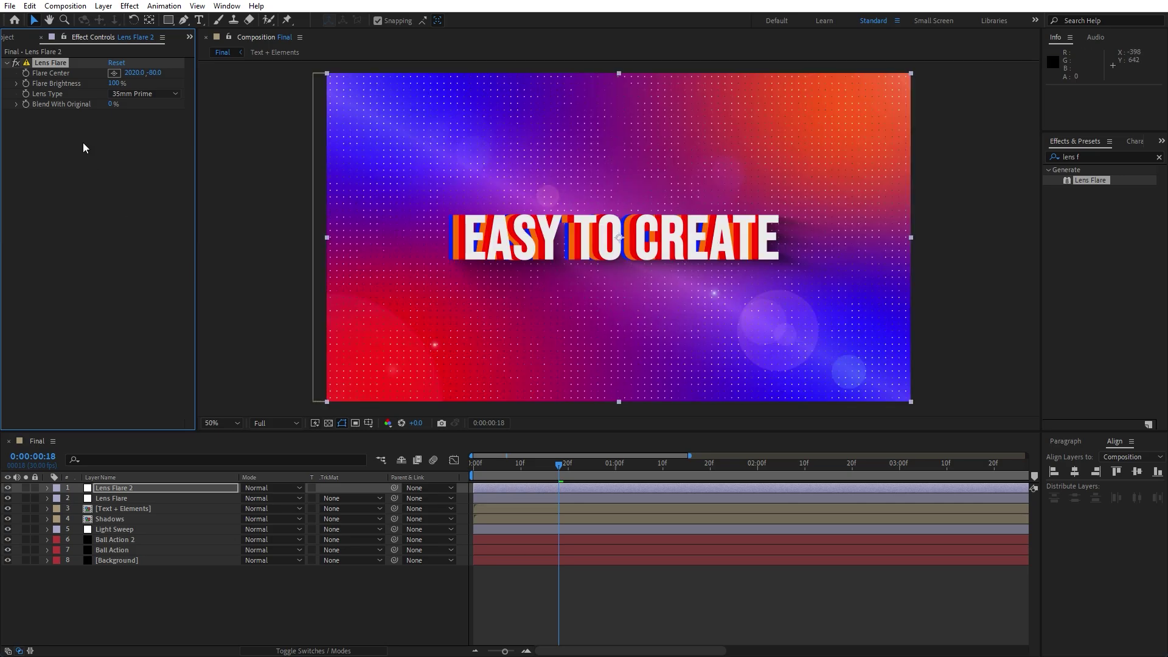
key("ctrl+d")
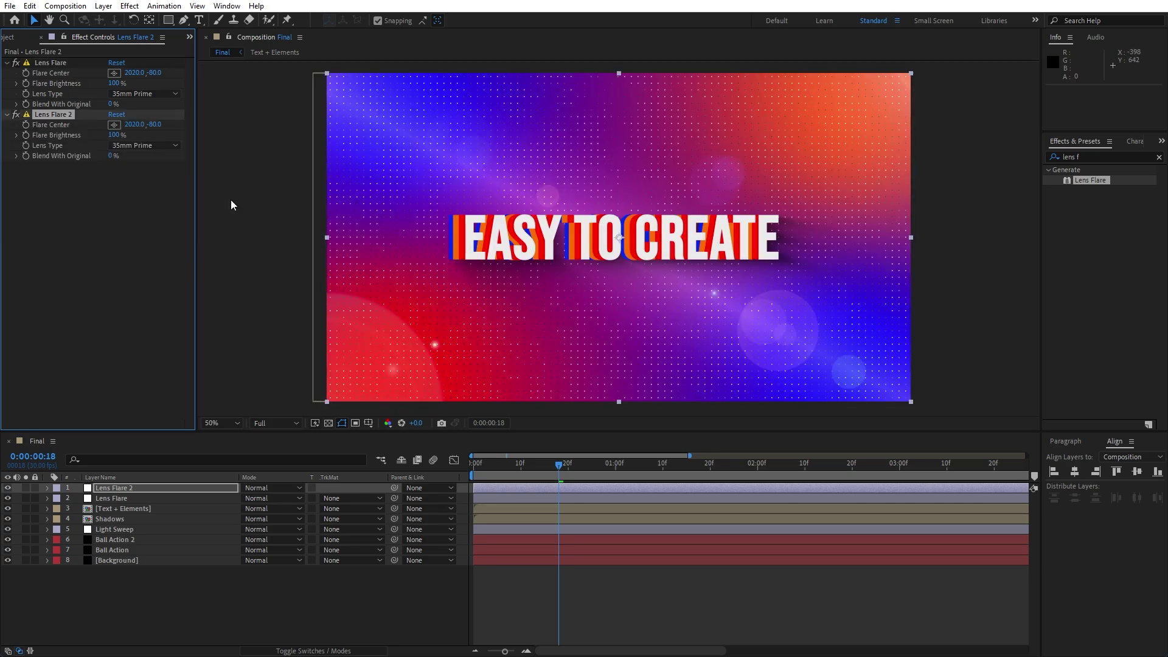
key("comma")
key("comma")
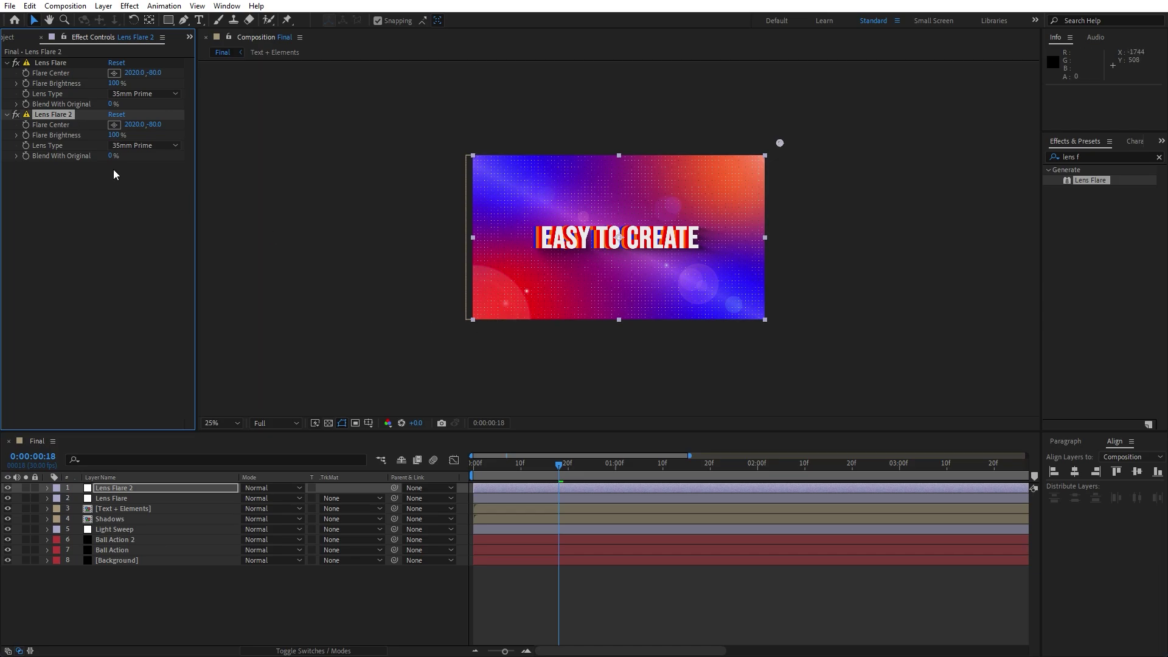
key("Delete")
- Keyframe Lens Flare 2's Flare Center at the first frame, move it to about -244, -136 at 0:00:09:29, and preview the motion
left_click_drag(571, 469, 461, 476)
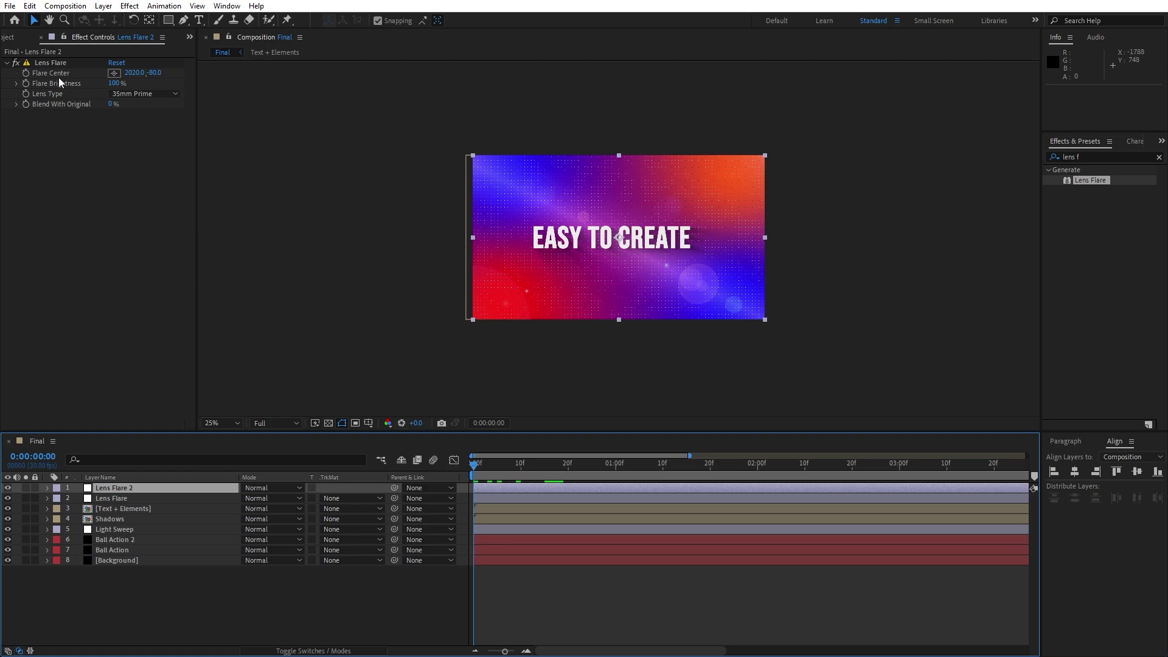
left_click(26, 73)
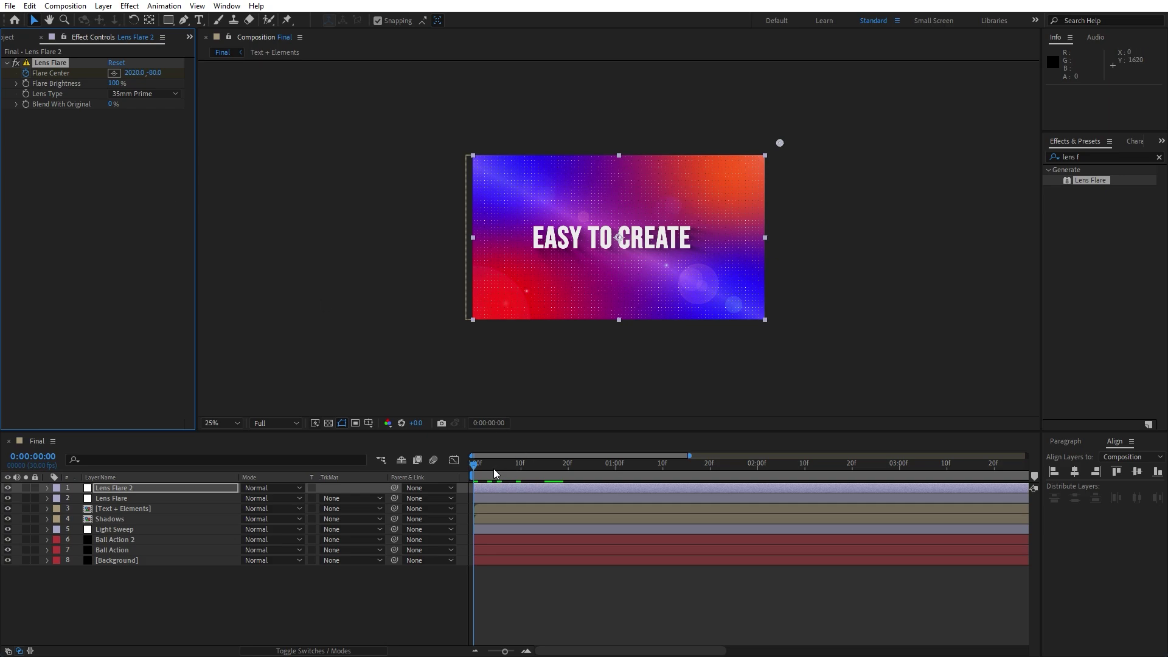
left_click_drag(507, 652, 488, 652)
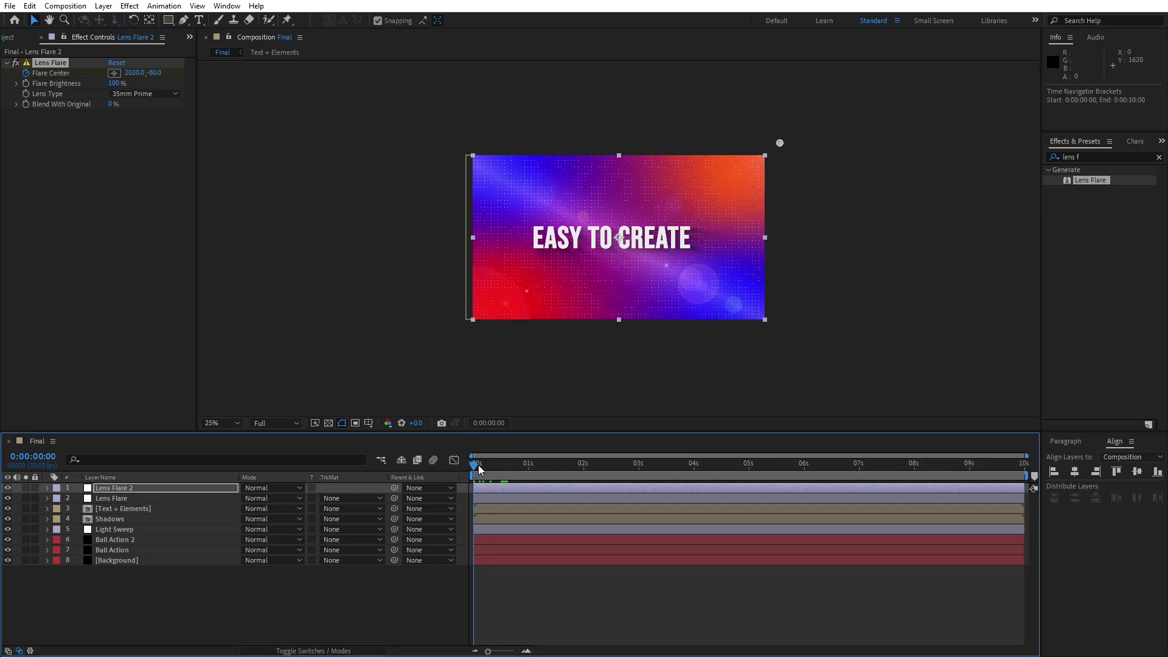
left_click_drag(479, 469, 1025, 468)
left_click_drag(782, 144, 436, 132)
left_click(440, 598)
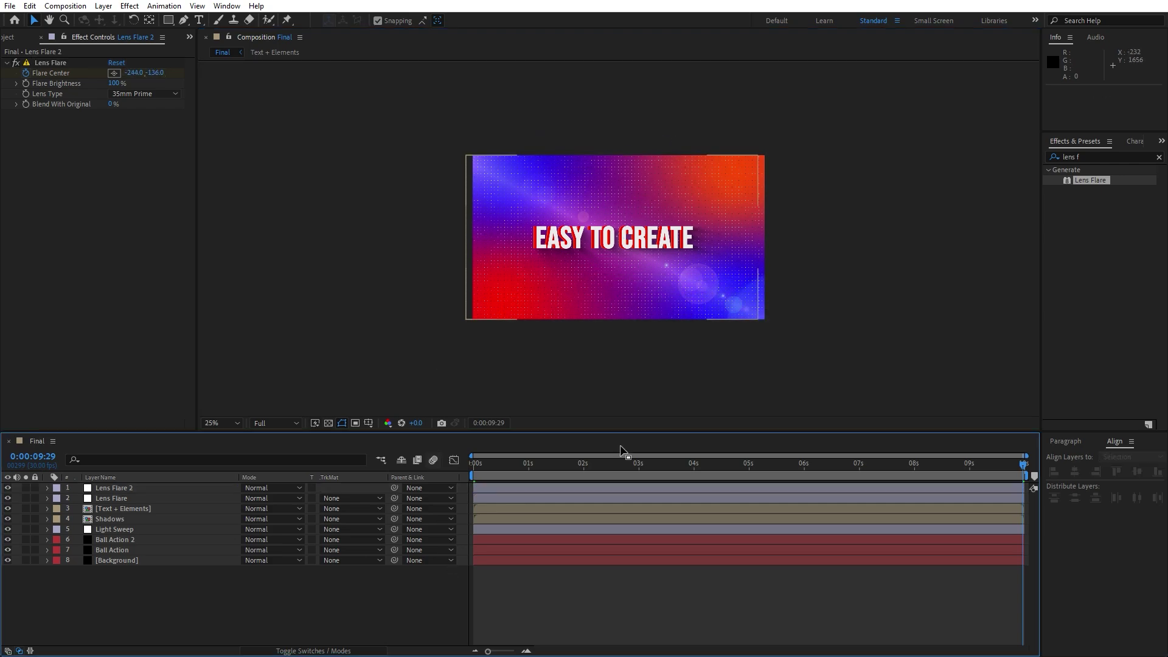
key("space")
key("period")
key("period")
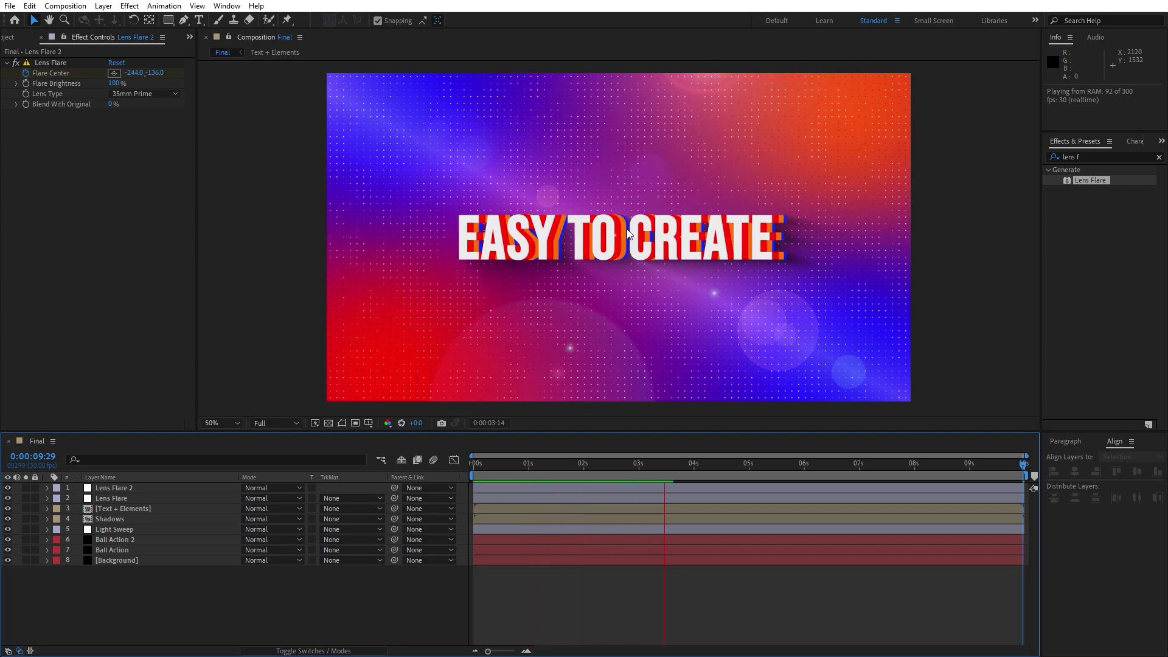
key("space")
- Keyframe the Lens Flare layer's Flare Center at the first frame and move it to about 2160, -112 at 0:00:09:29
left_click(404, 500)
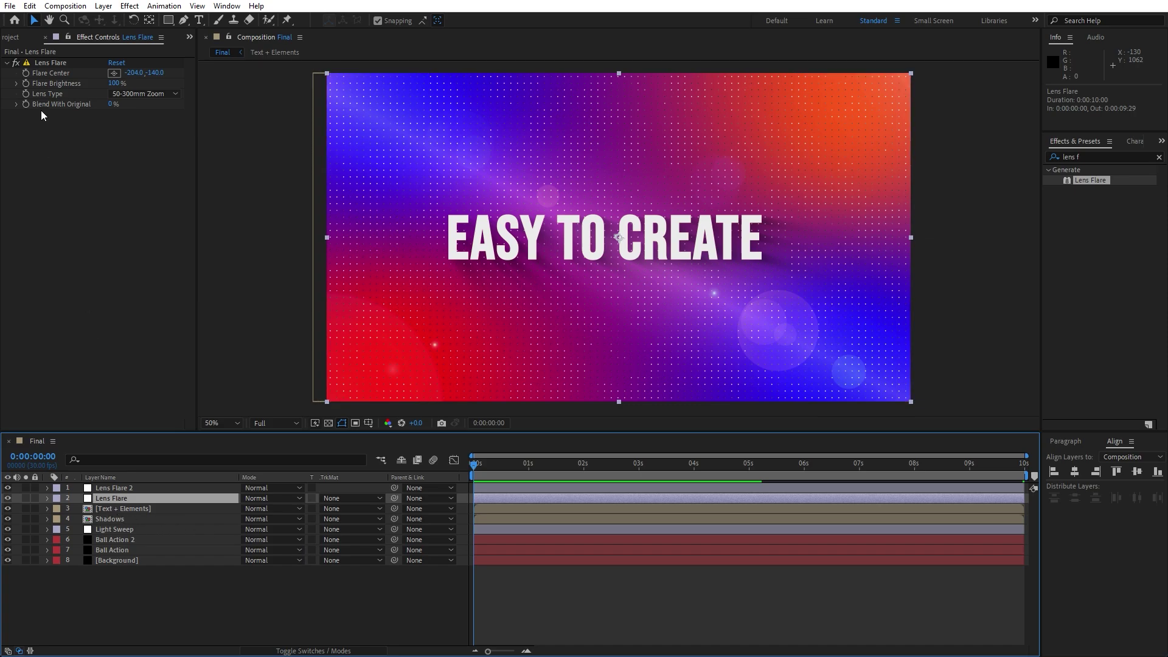
left_click(26, 72)
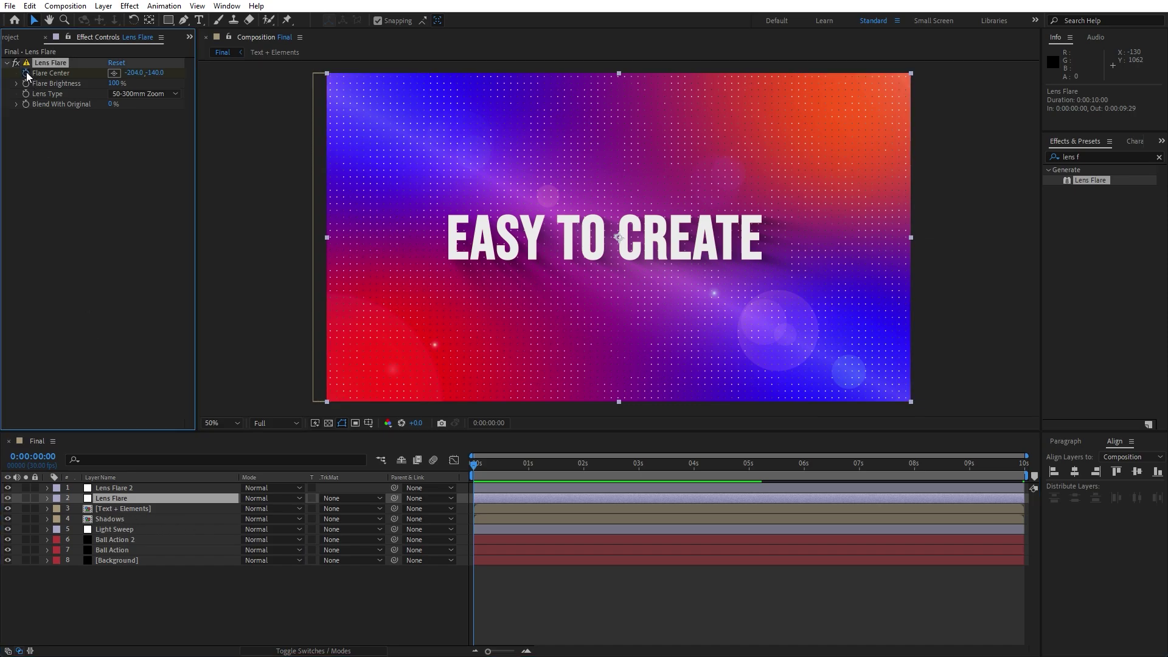
left_click(489, 651)
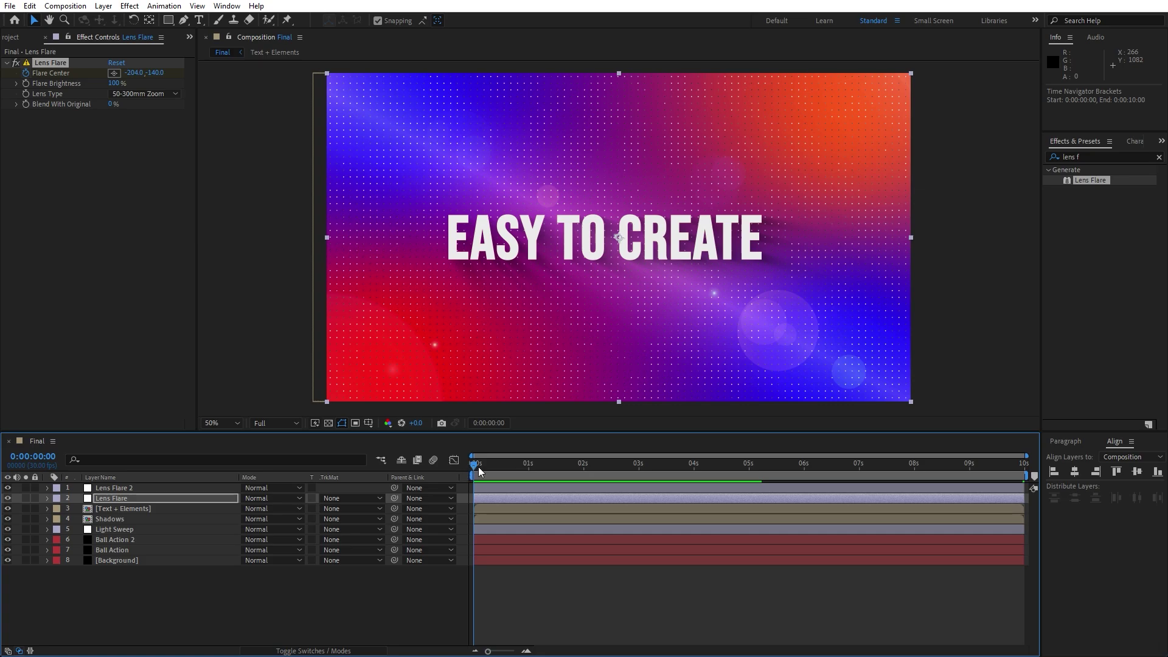
key("End")
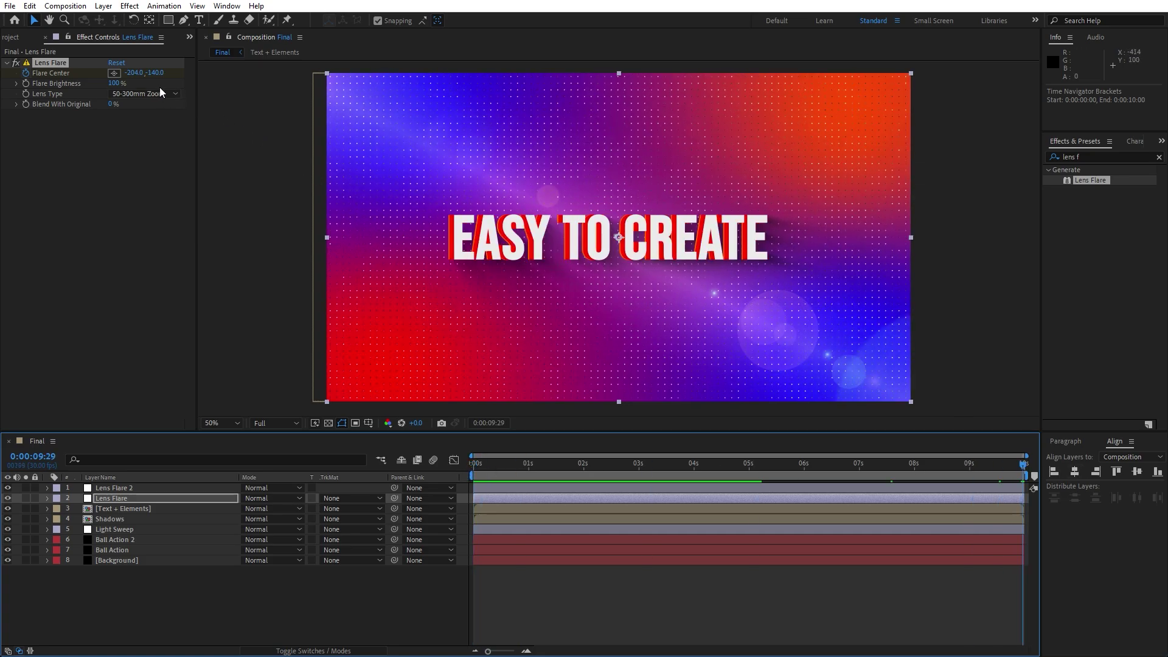
key("comma")
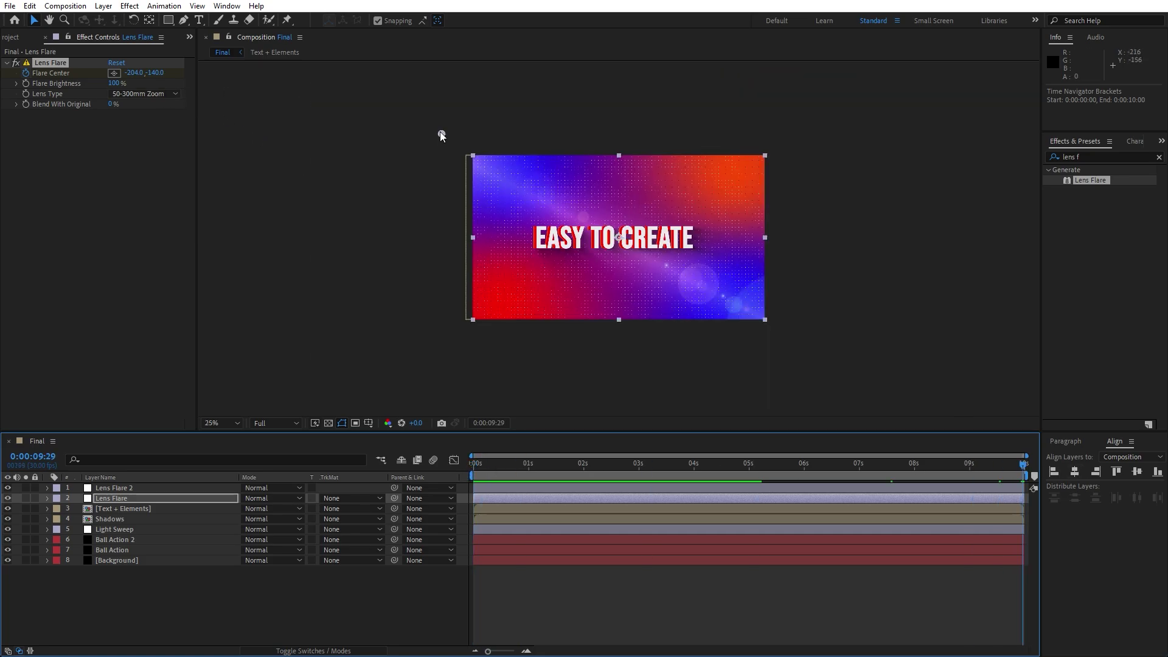
left_click_drag(441, 134, 799, 138)
- Play and scrub through the Final composition to review the moving flares, layered text and shadow
key("space")
key("period")
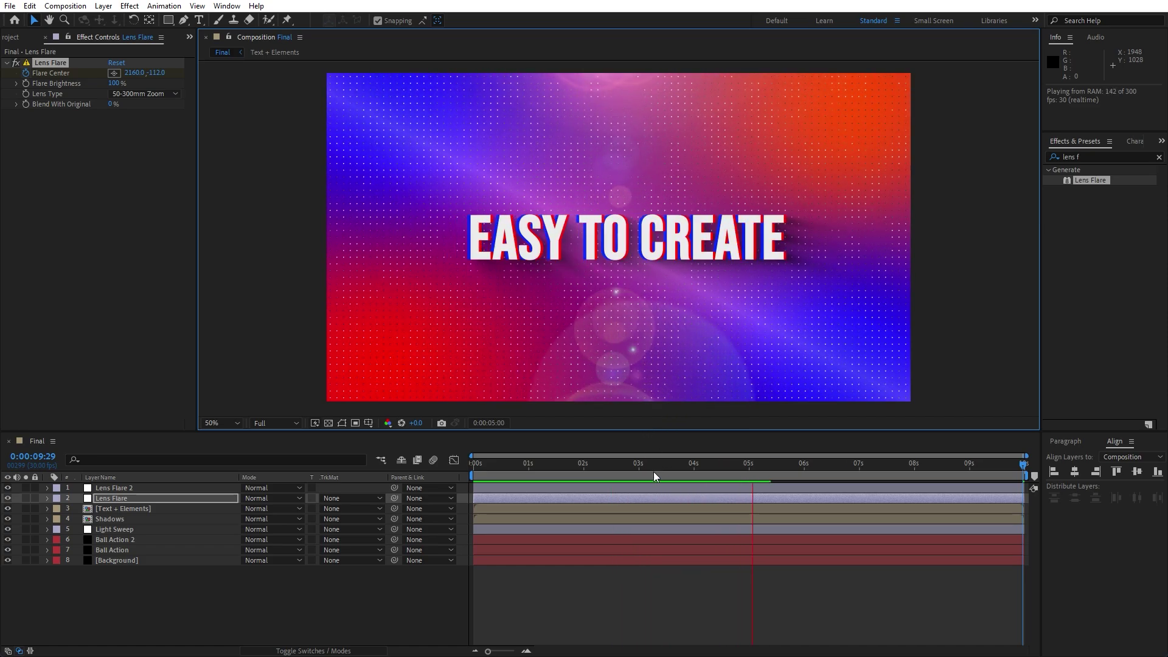
left_click(527, 471)
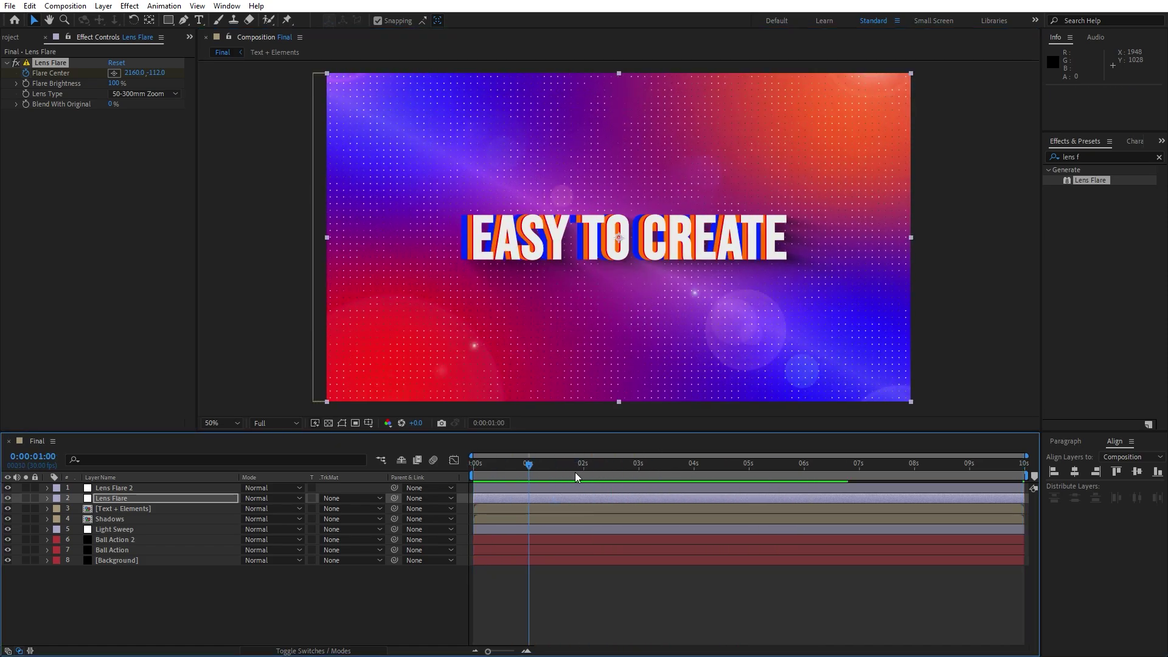
left_click(655, 473)
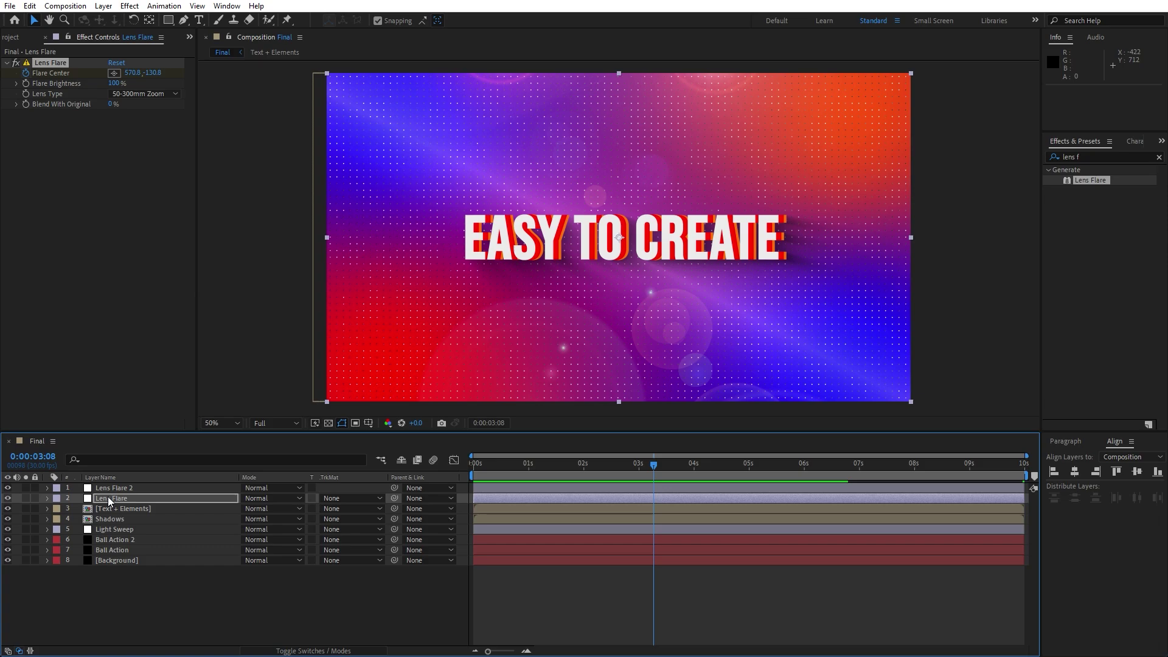
key("space")
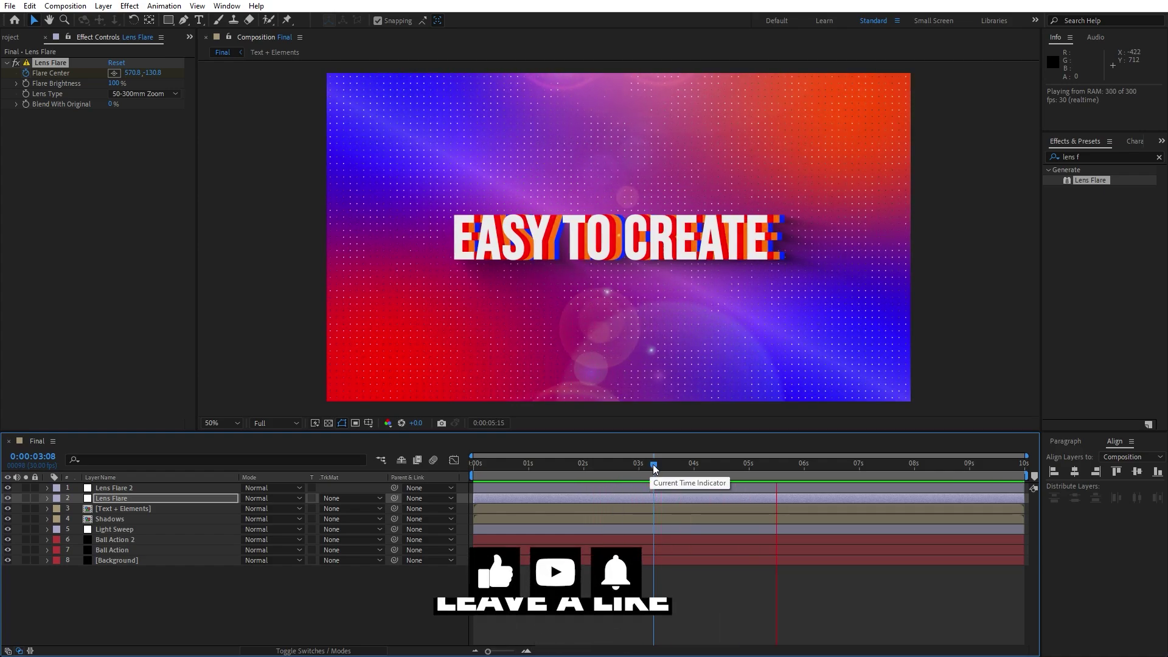
left_click_drag(653, 465, 567, 476)
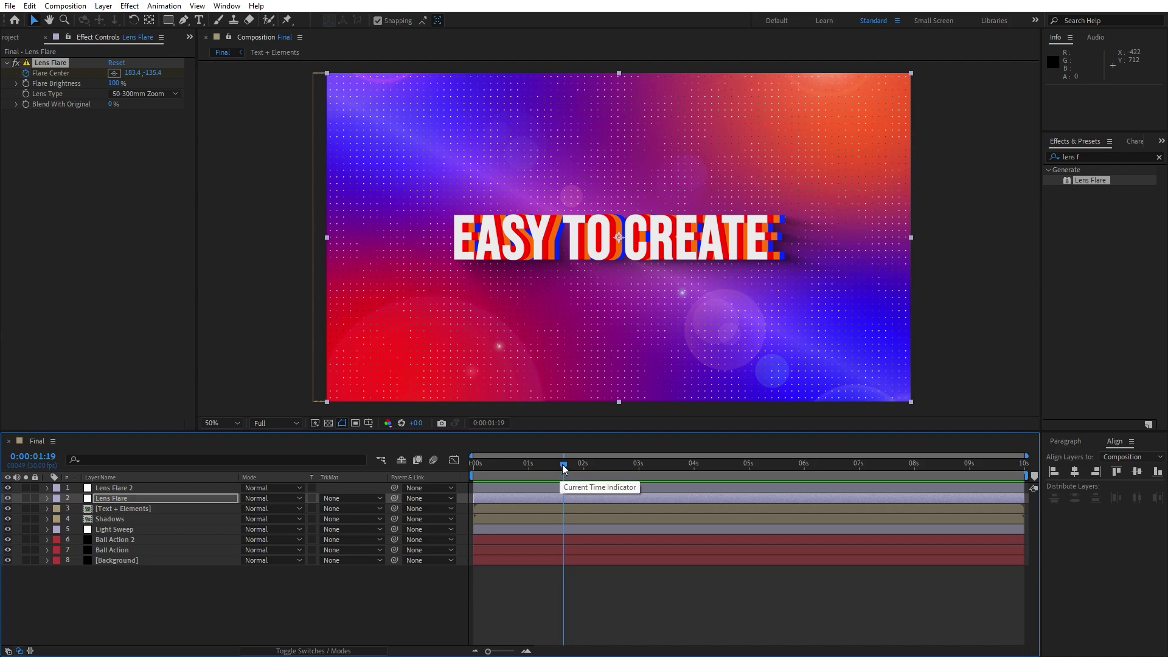
key("space")
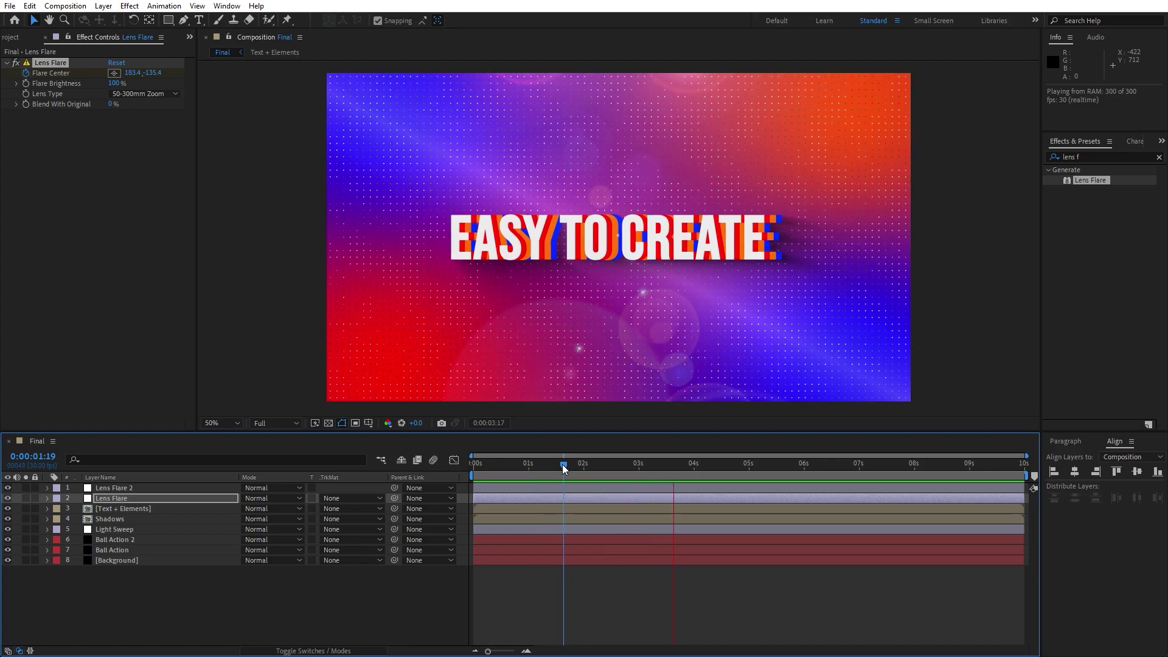
left_click(657, 465)
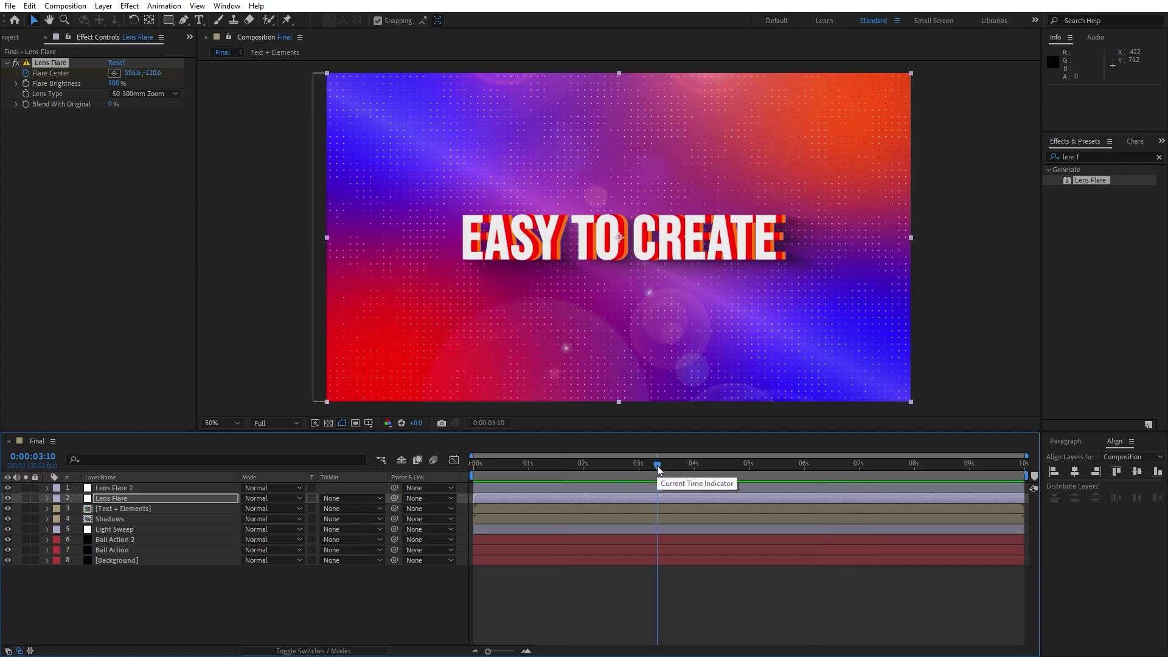
key("space")
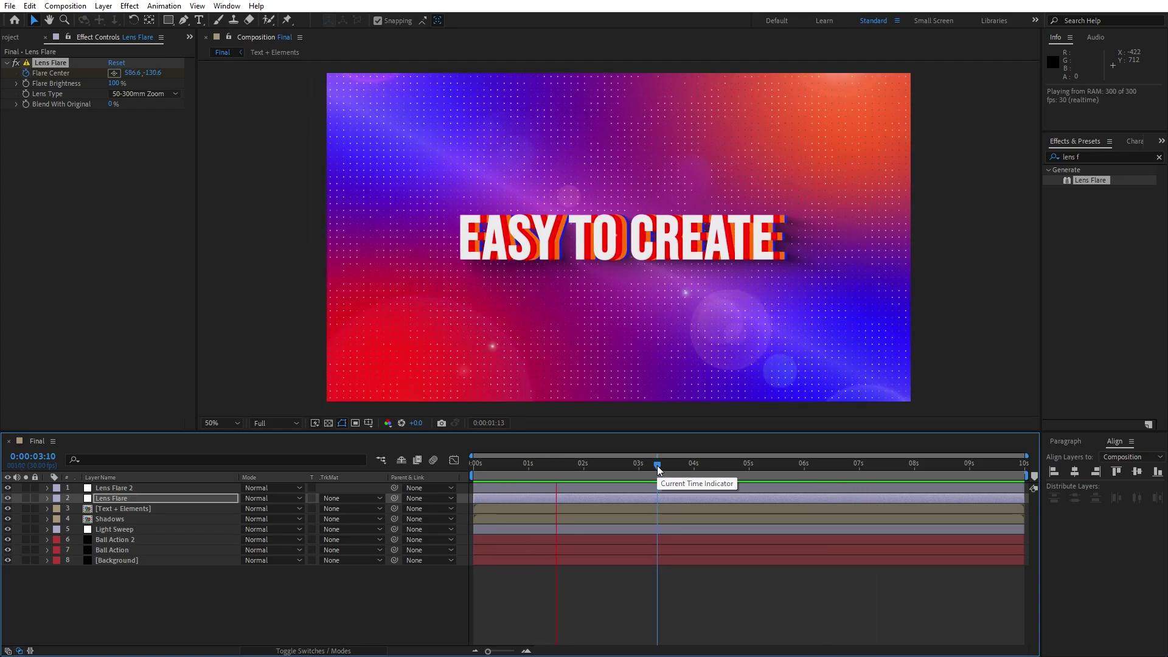